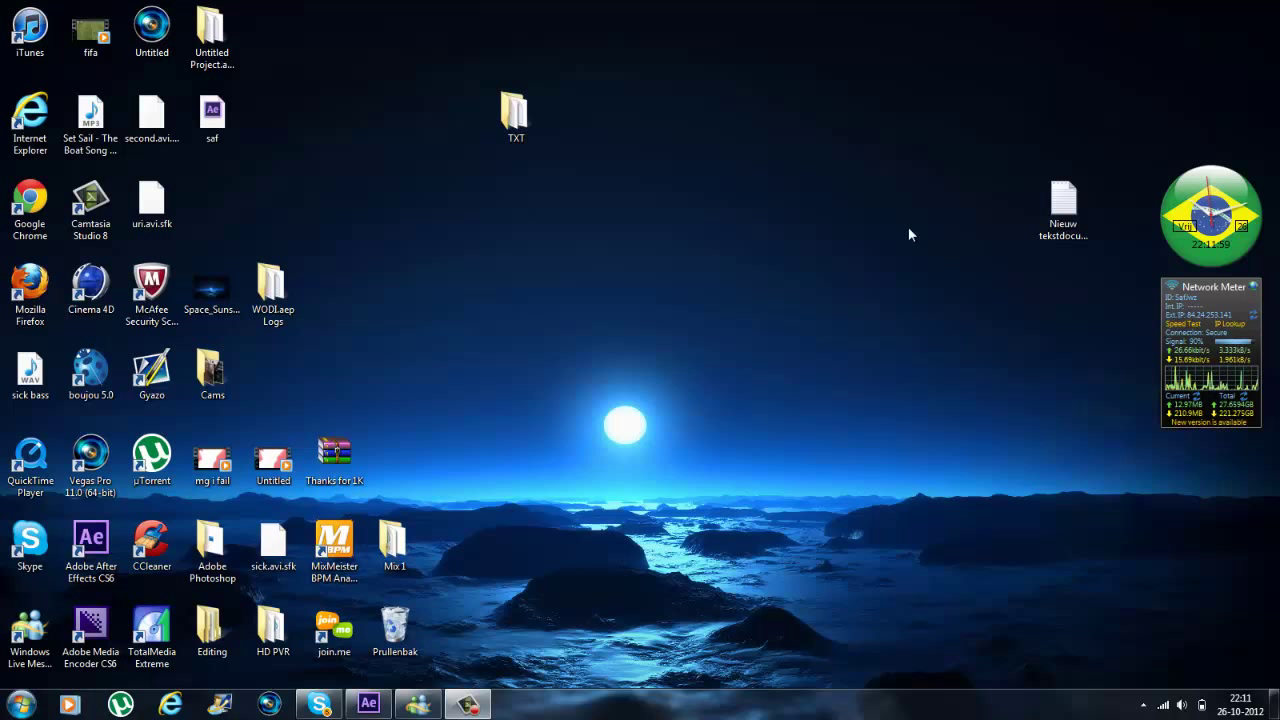
# Restore the saf.aep project window with composition hoi in After Effects
pyautogui.click(276, 285)
pyautogui.click(402, 156)
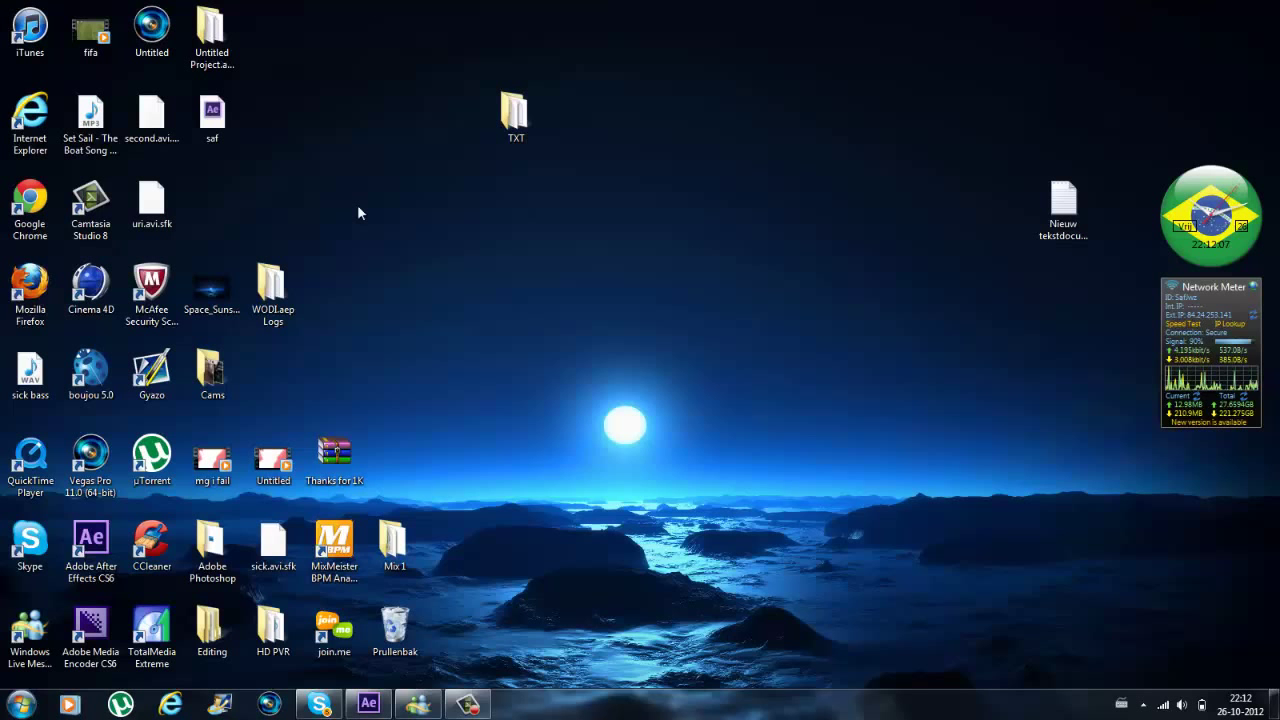
pyautogui.click(368, 704)
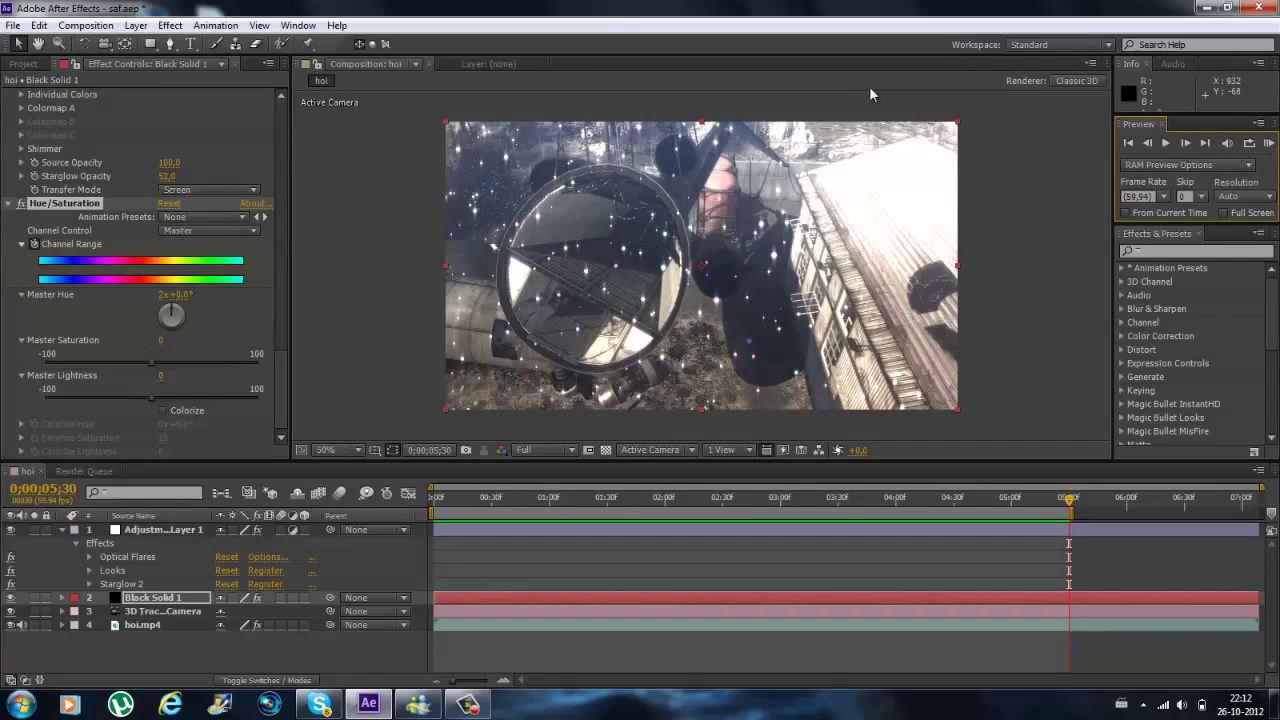
pyautogui.click(1268, 143)
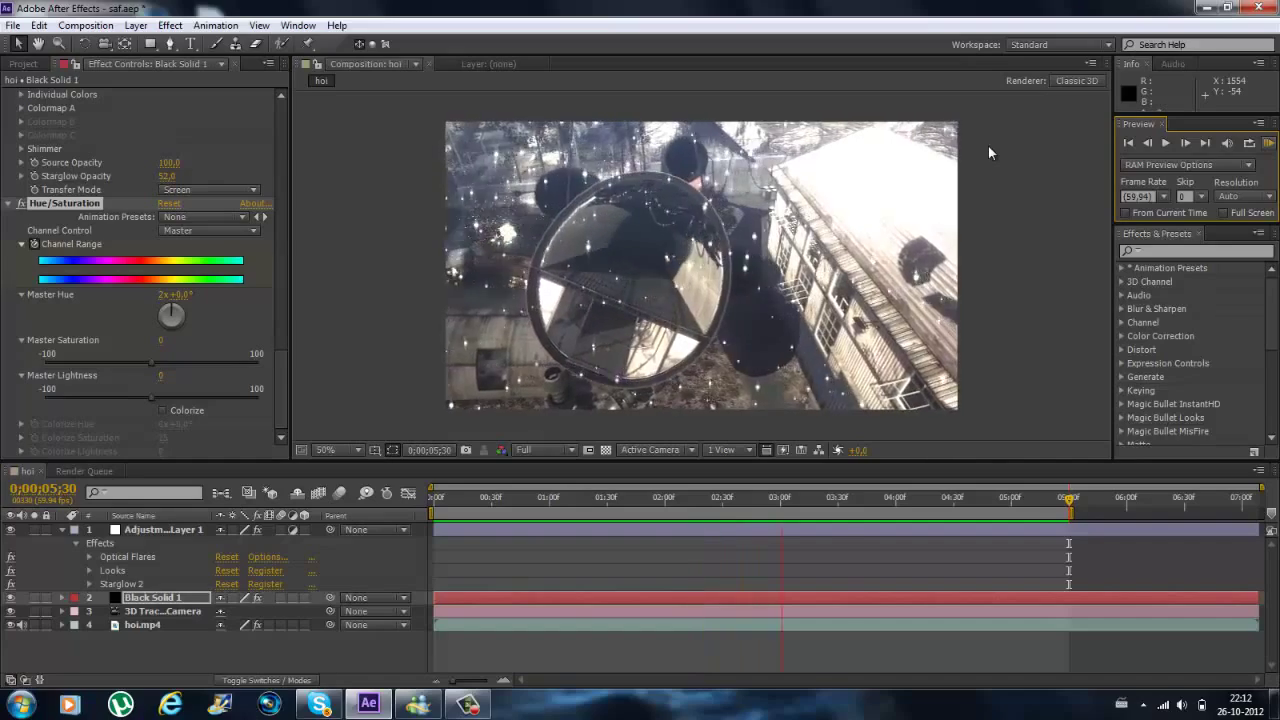
pyautogui.click(1269, 145)
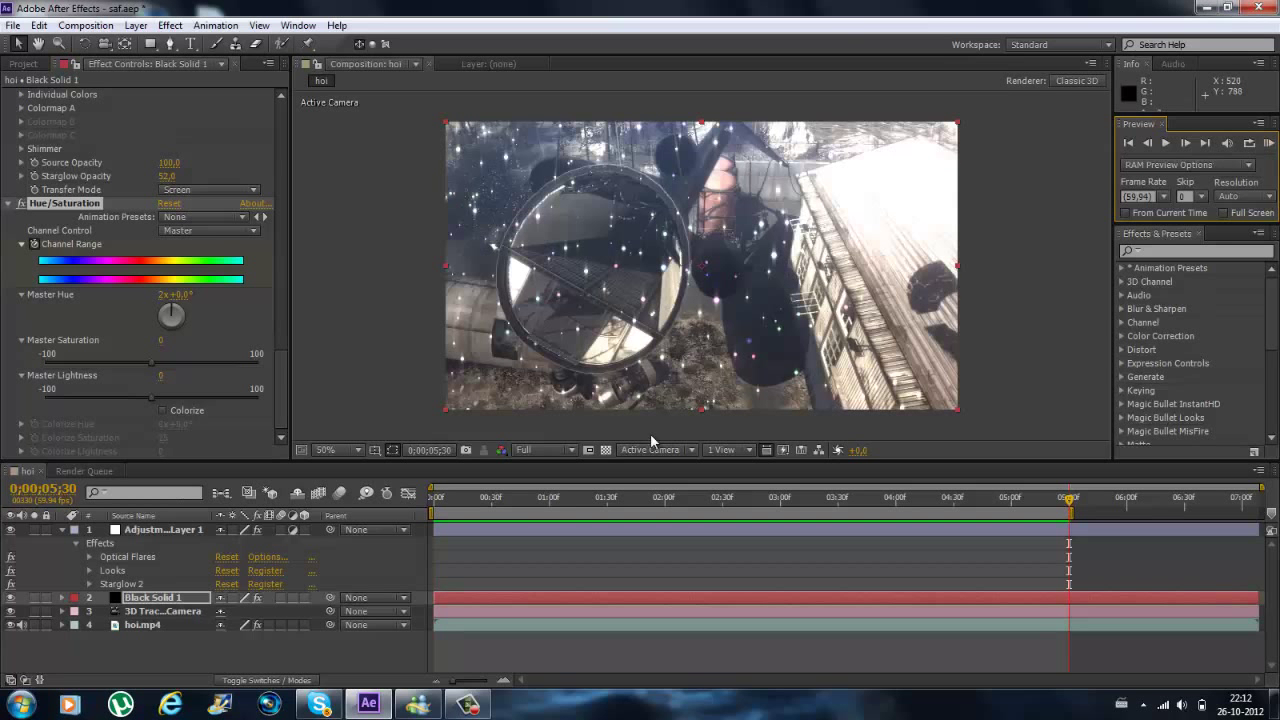
pyautogui.moveTo(483, 504); pyautogui.dragTo(633, 503)
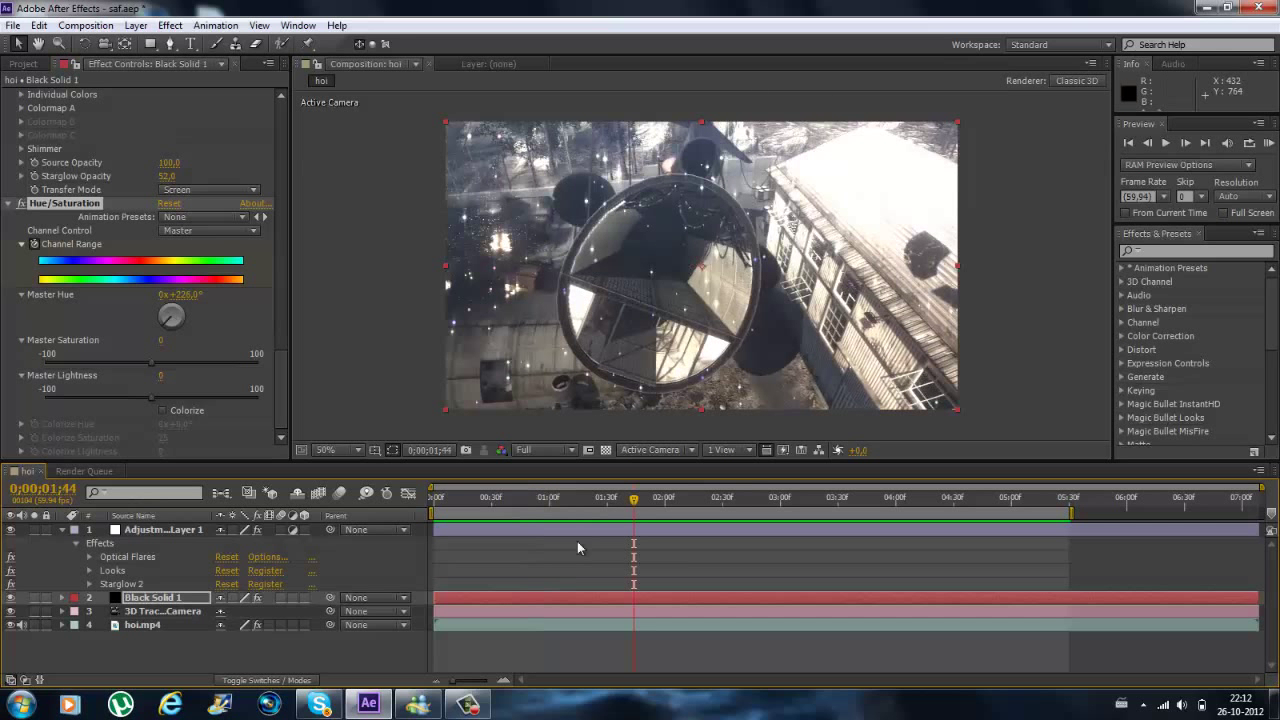
pyautogui.click(733, 500)
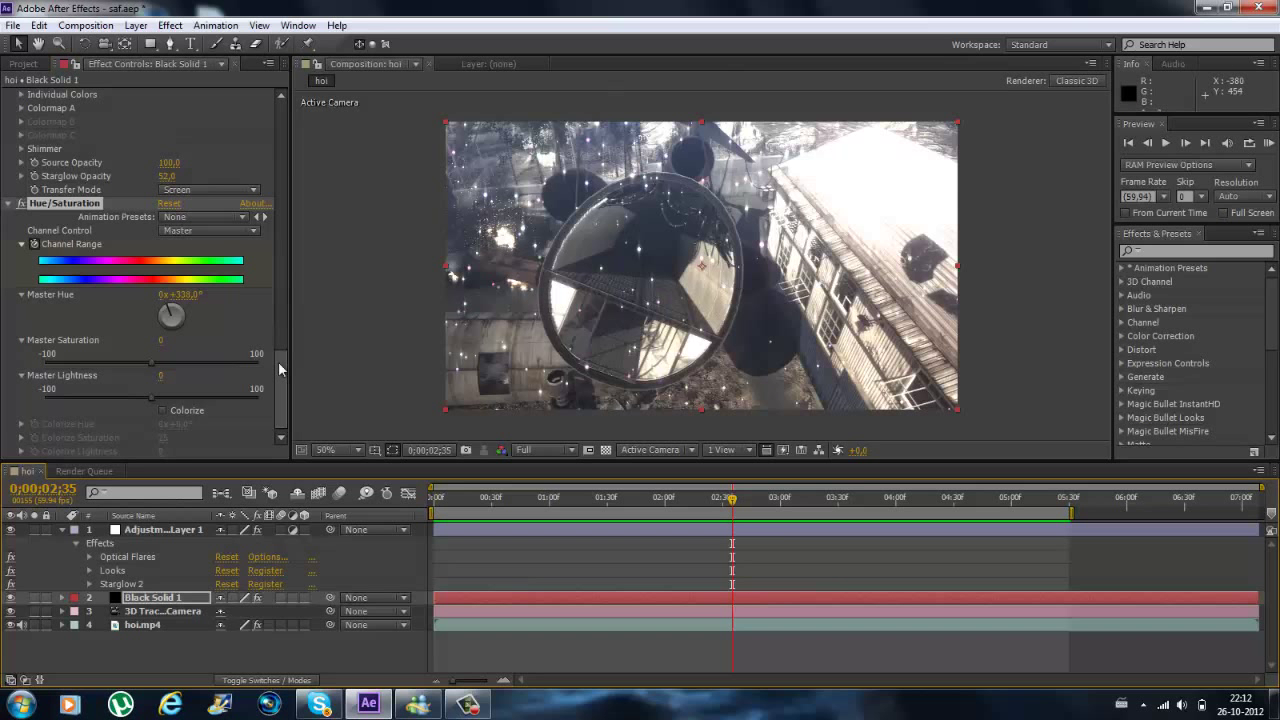
pyautogui.moveTo(278, 361); pyautogui.dragTo(332, 222)
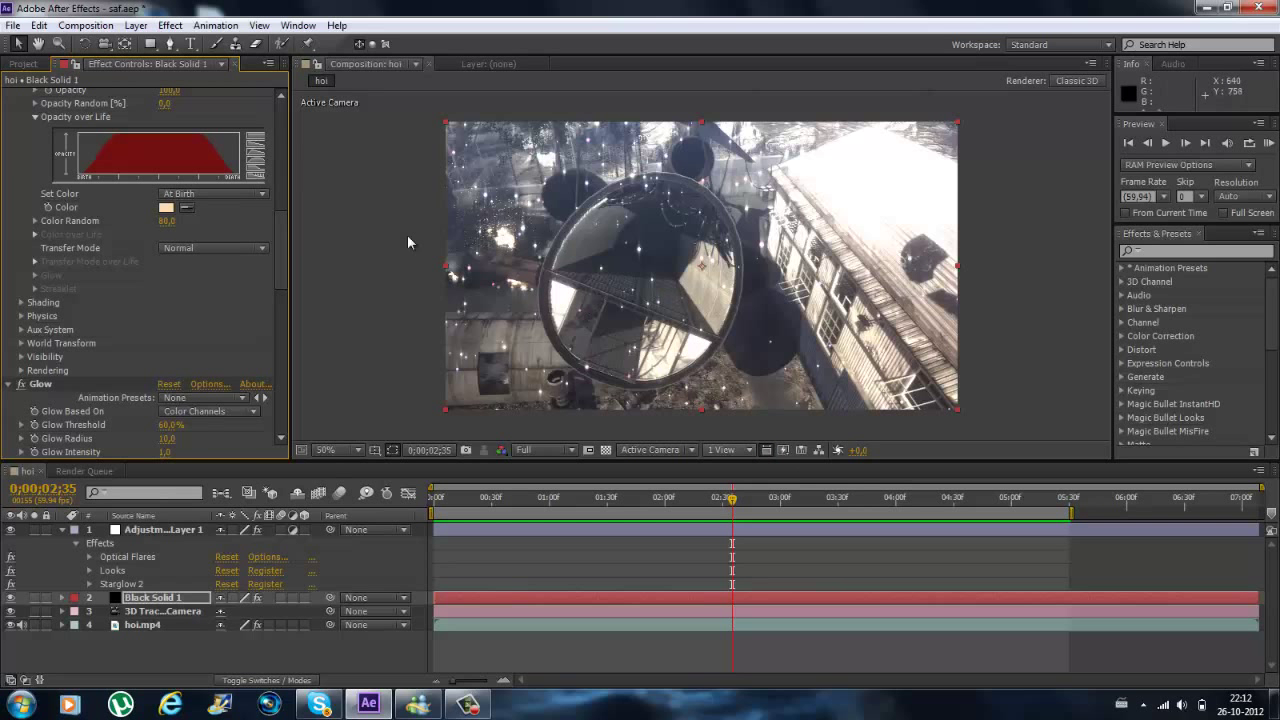
pyautogui.click(121, 583)
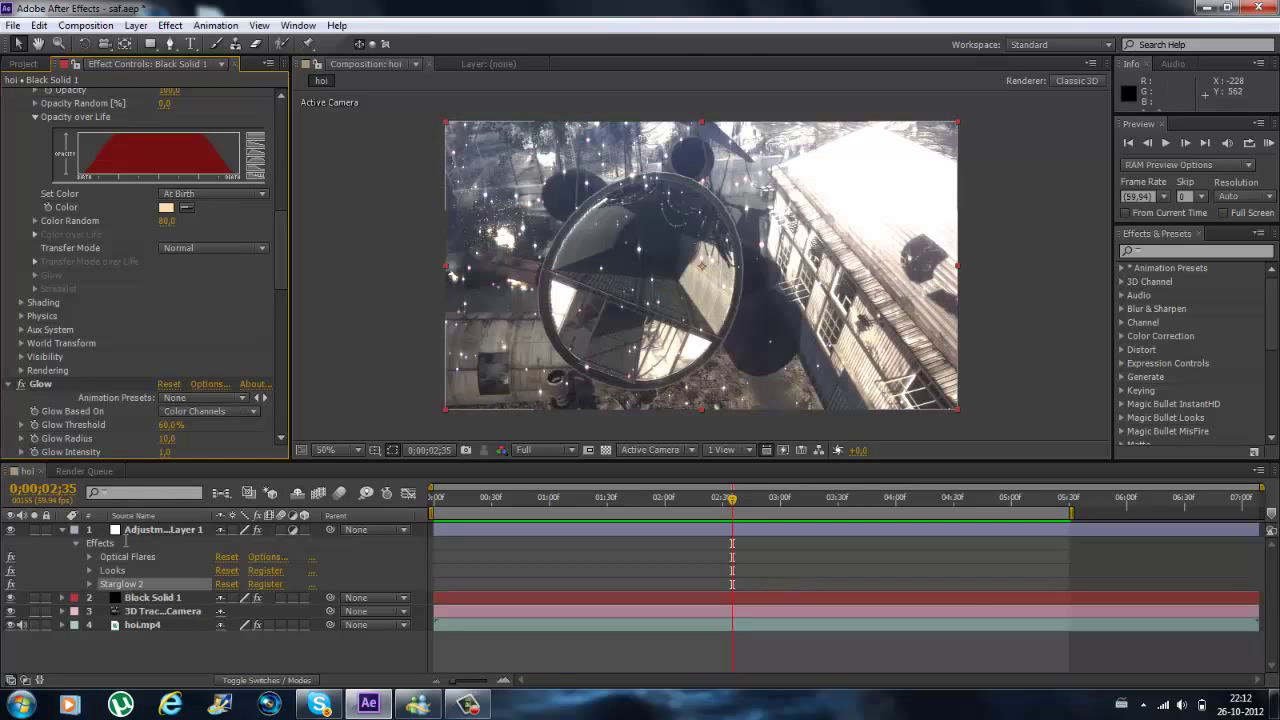
# Create a new composition, Comp 1, sized 1280×720
pyautogui.click(85, 25)
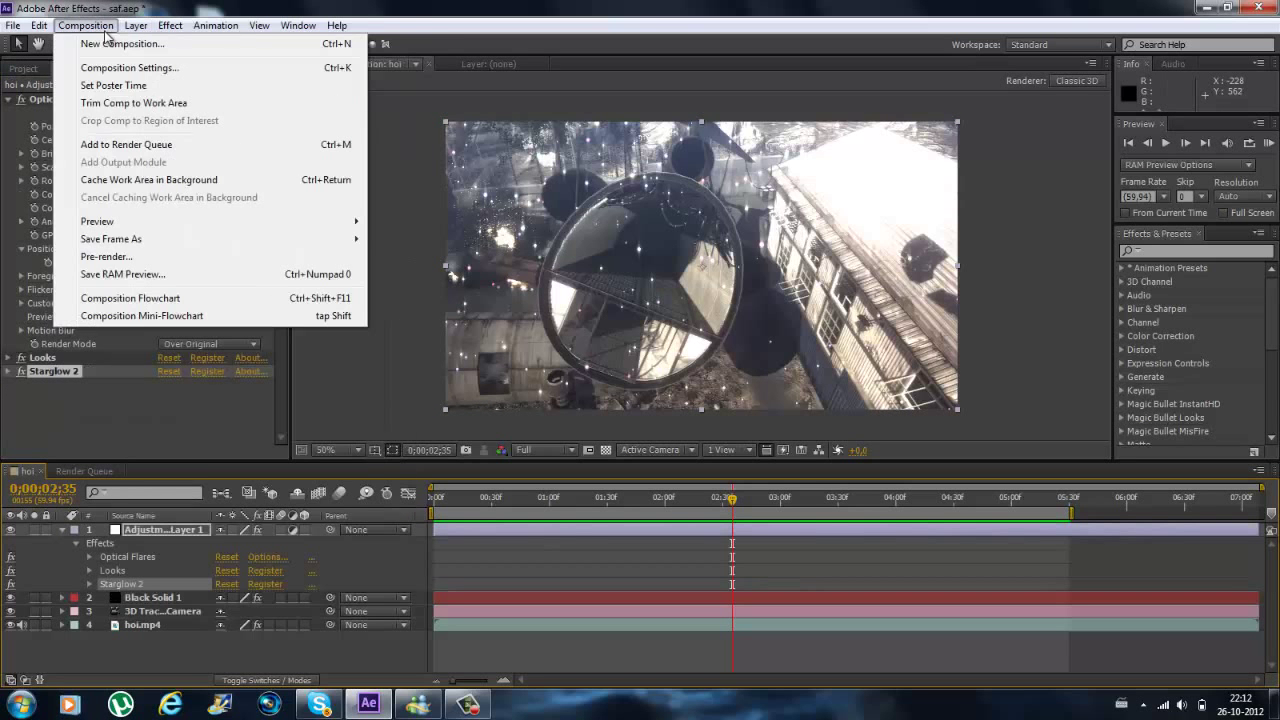
pyautogui.click(129, 67)
pyautogui.click(548, 269)
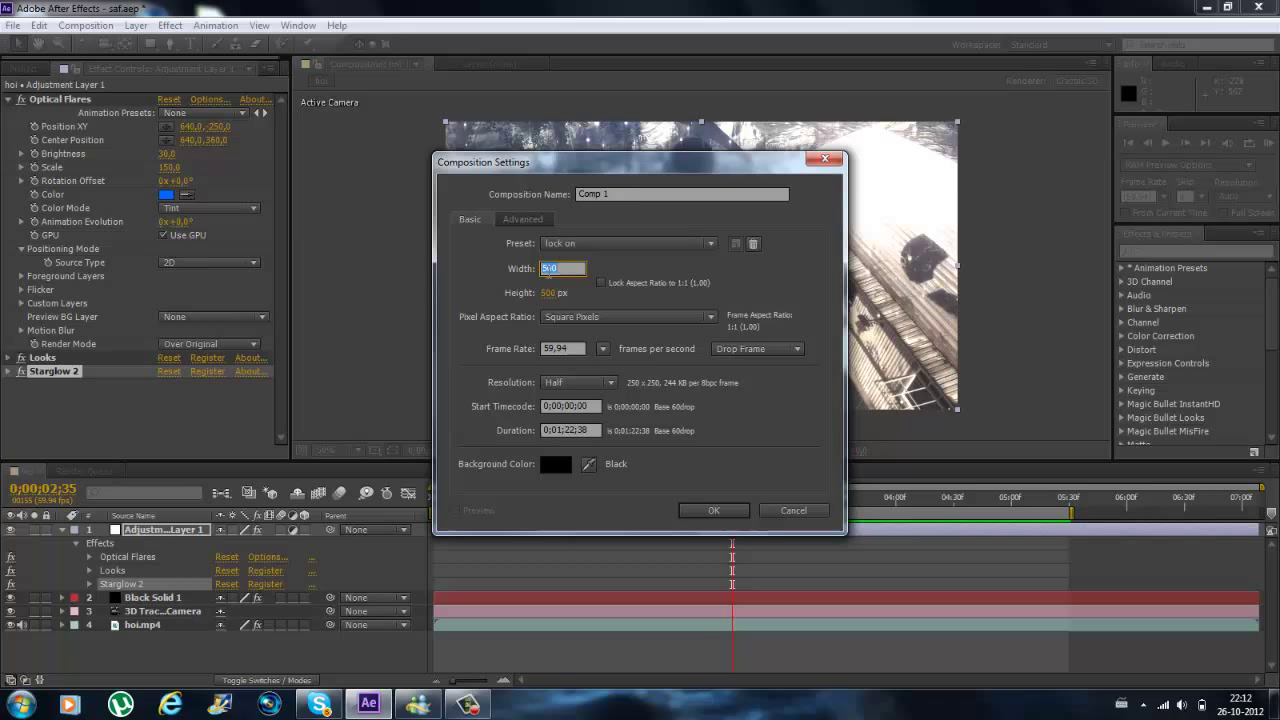
pyautogui.write('1280')
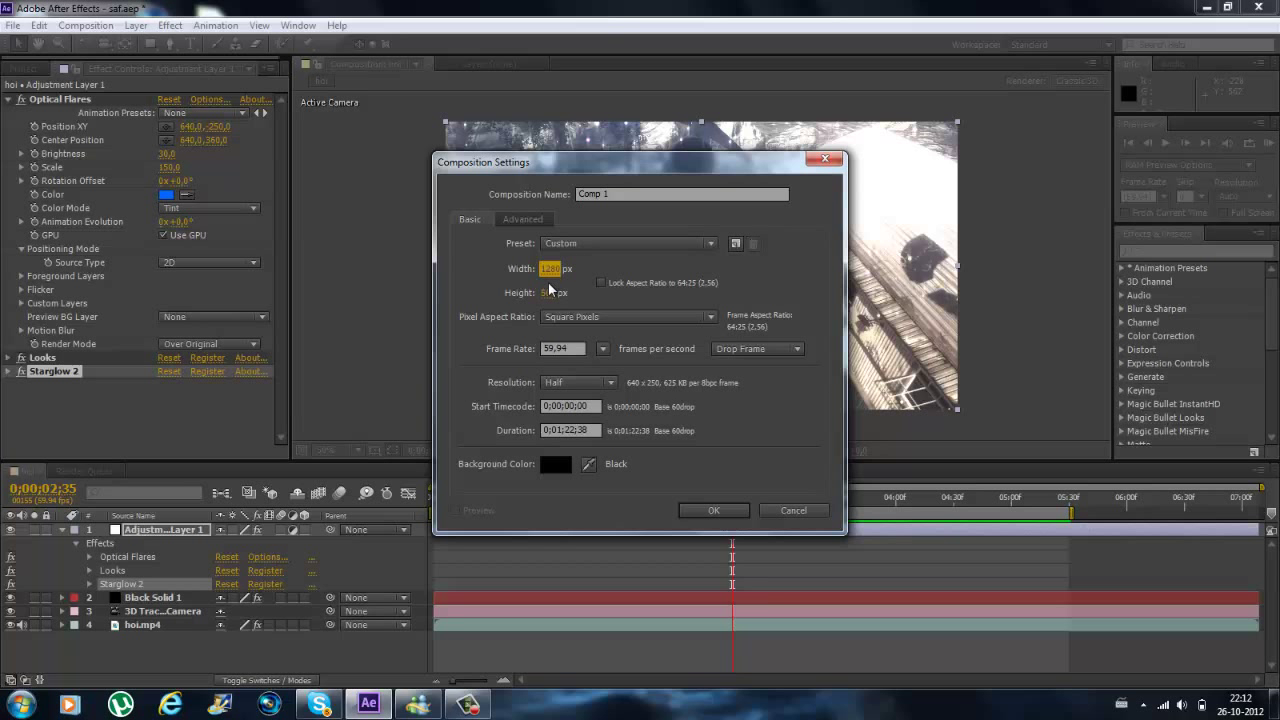
pyautogui.click(552, 292)
pyautogui.write('720')
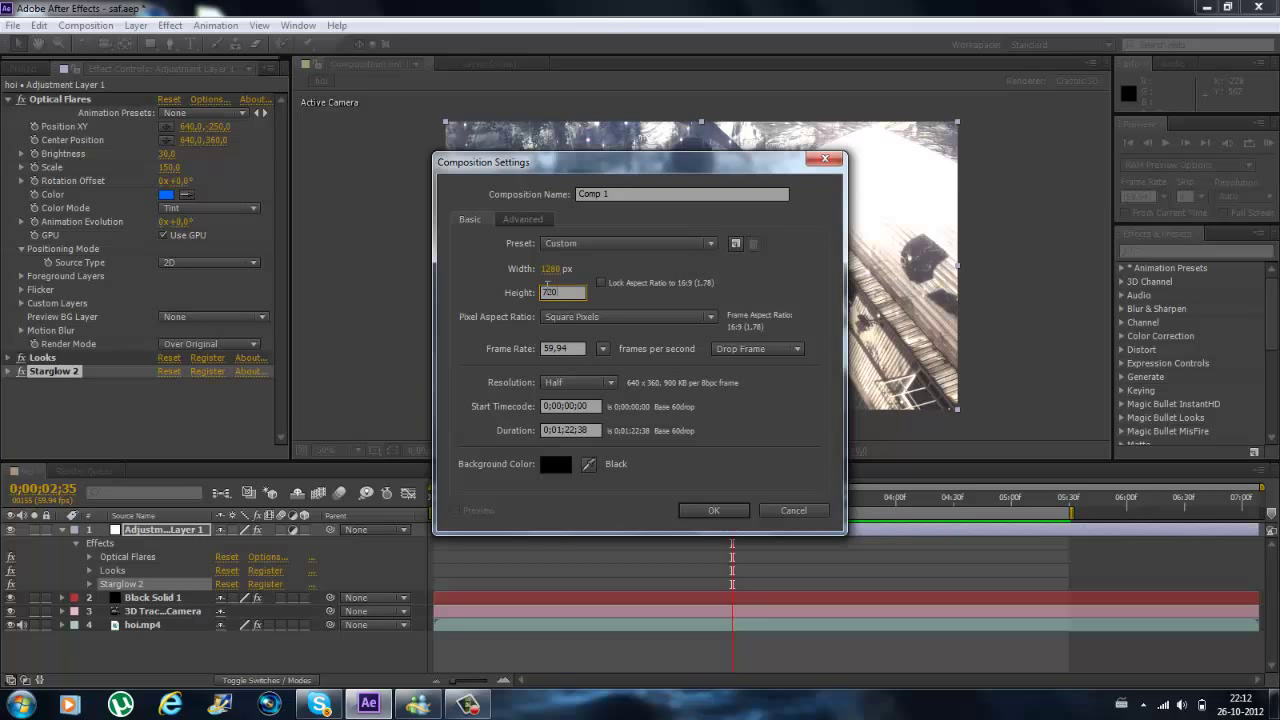
pyautogui.click(714, 509)
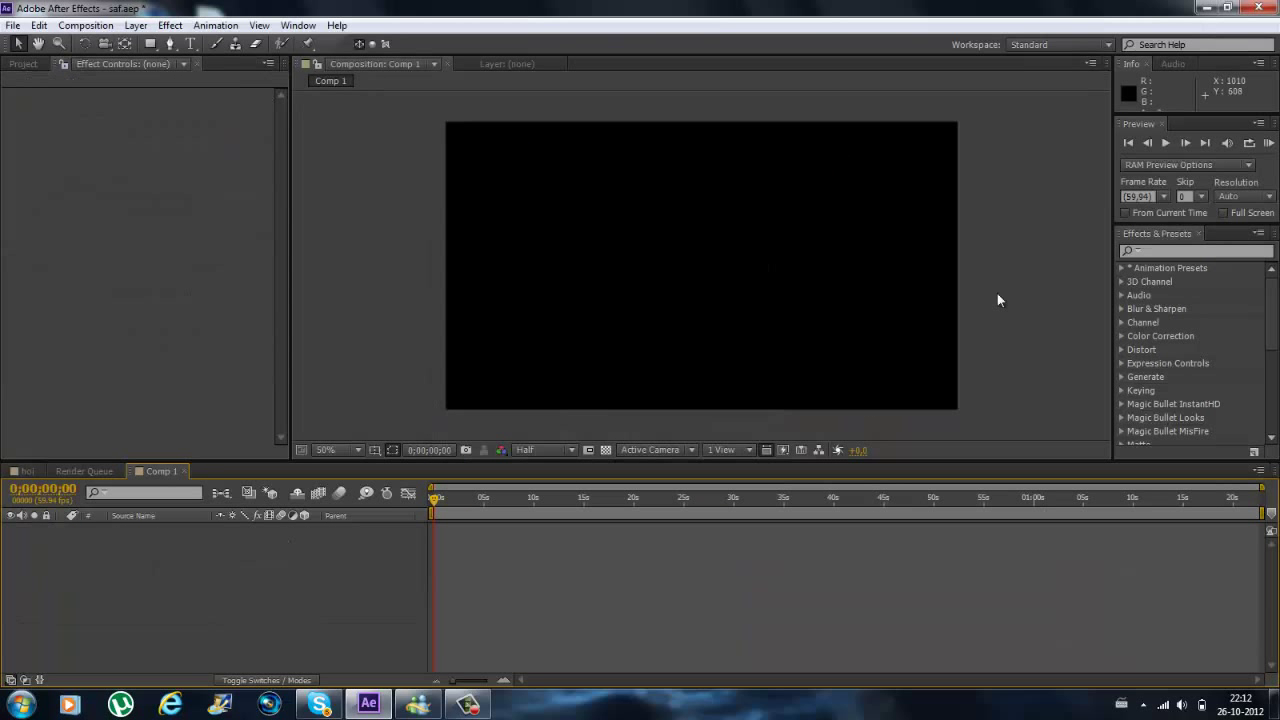
# Add hoi.mp4 to Comp 1 and end the work area at about 5 seconds
pyautogui.click(23, 63)
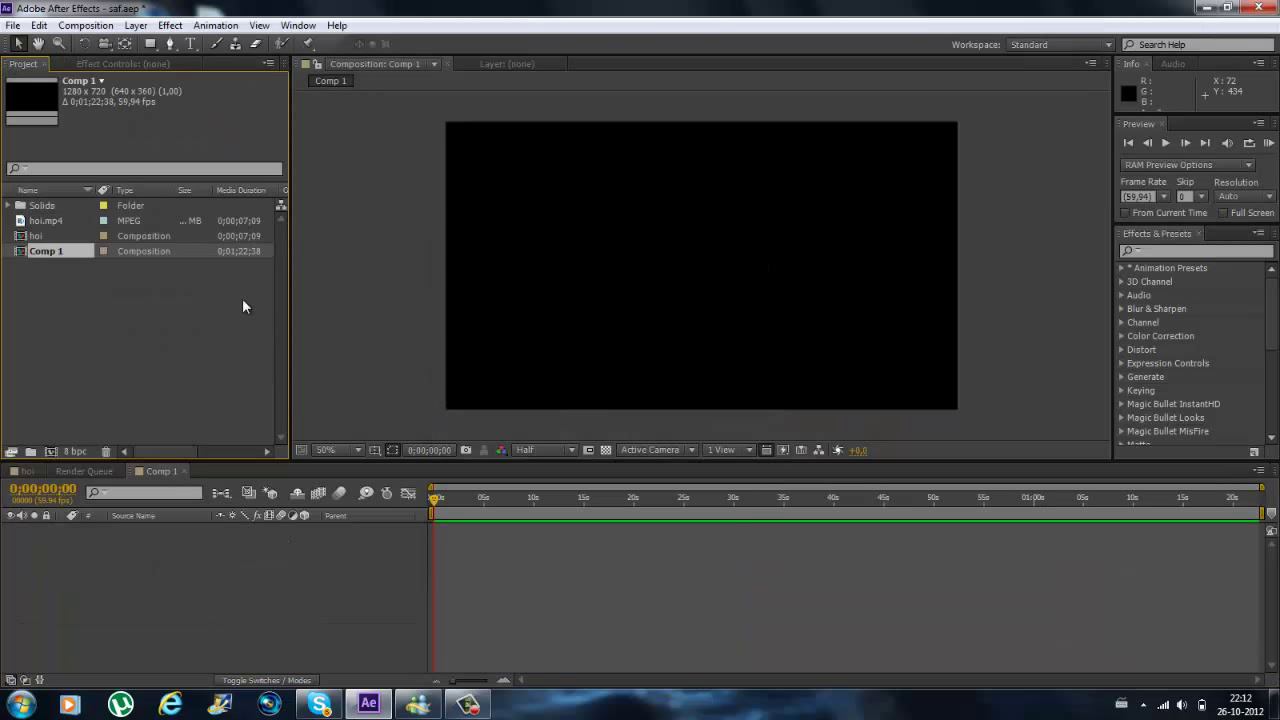
pyautogui.click(18, 186)
pyautogui.click(45, 220)
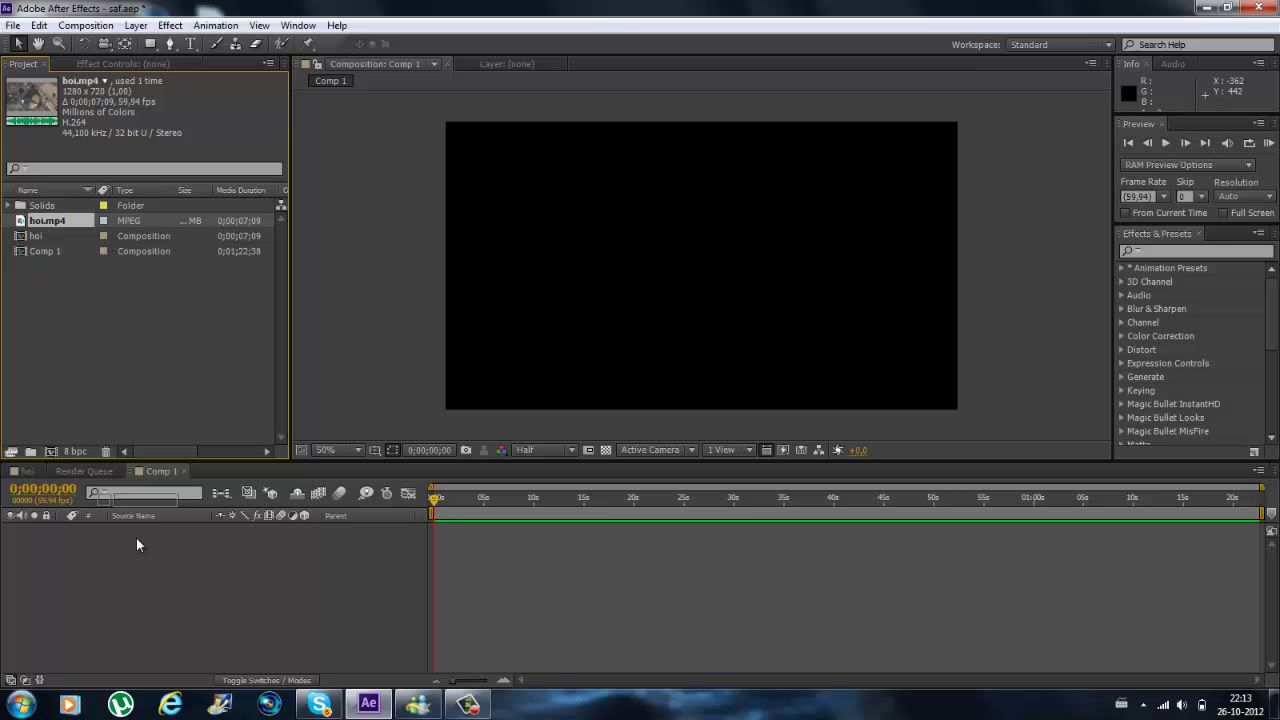
pyautogui.click(843, 355)
pyautogui.hotkey('ctrl', '/')
pyautogui.press('space')
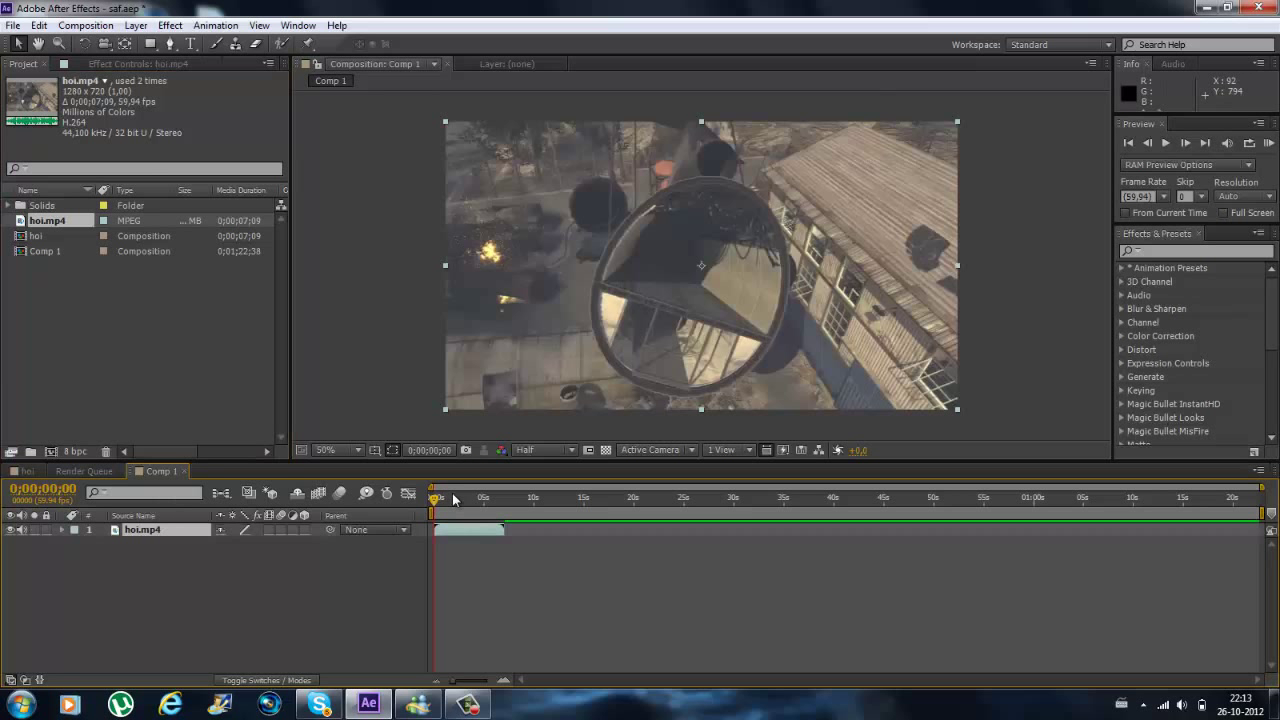
pyautogui.moveTo(1263, 513); pyautogui.dragTo(506, 546)
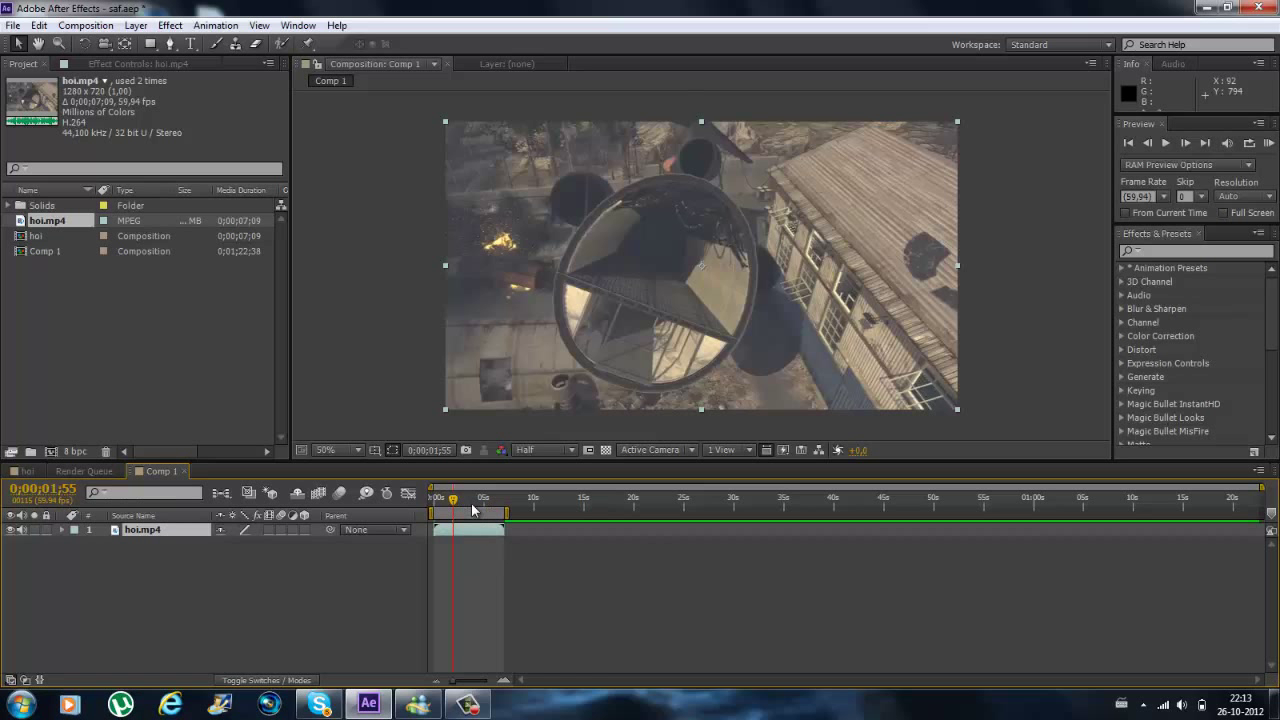
pyautogui.click(472, 505)
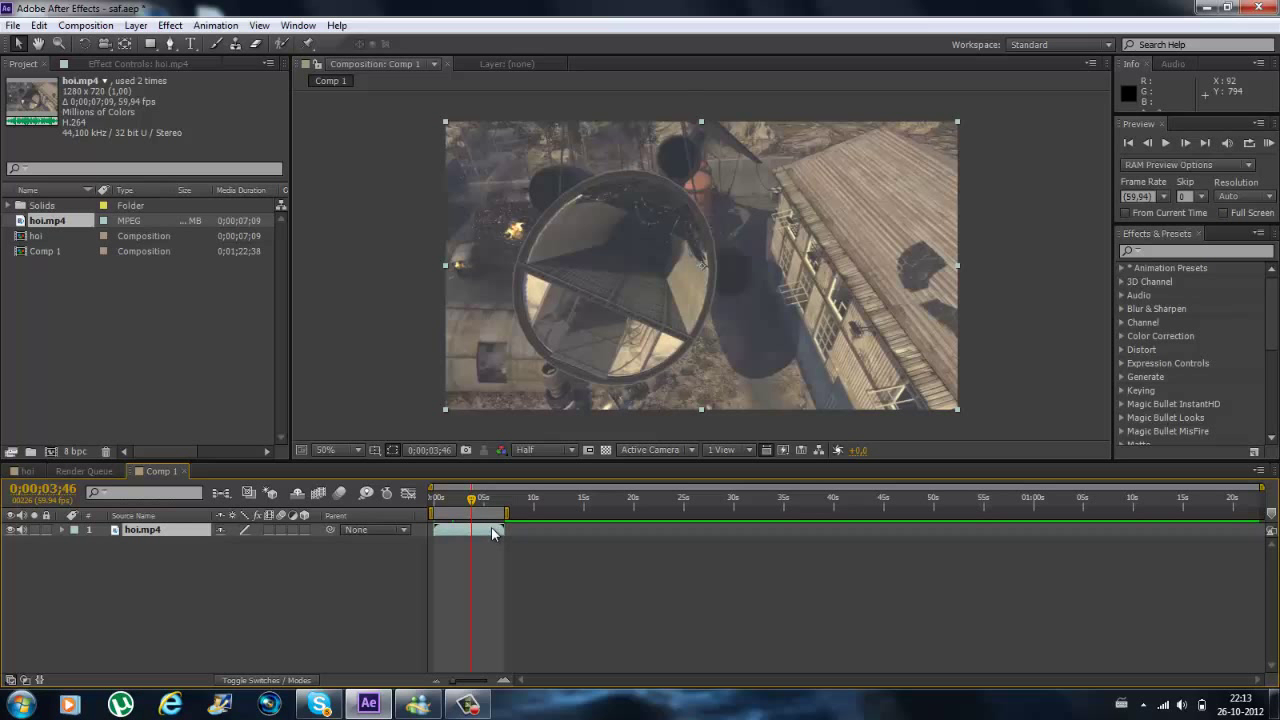
# Apply Track Camera to hoi.mp4 and check the solved track at several frames
pyautogui.rightClick(492, 532)
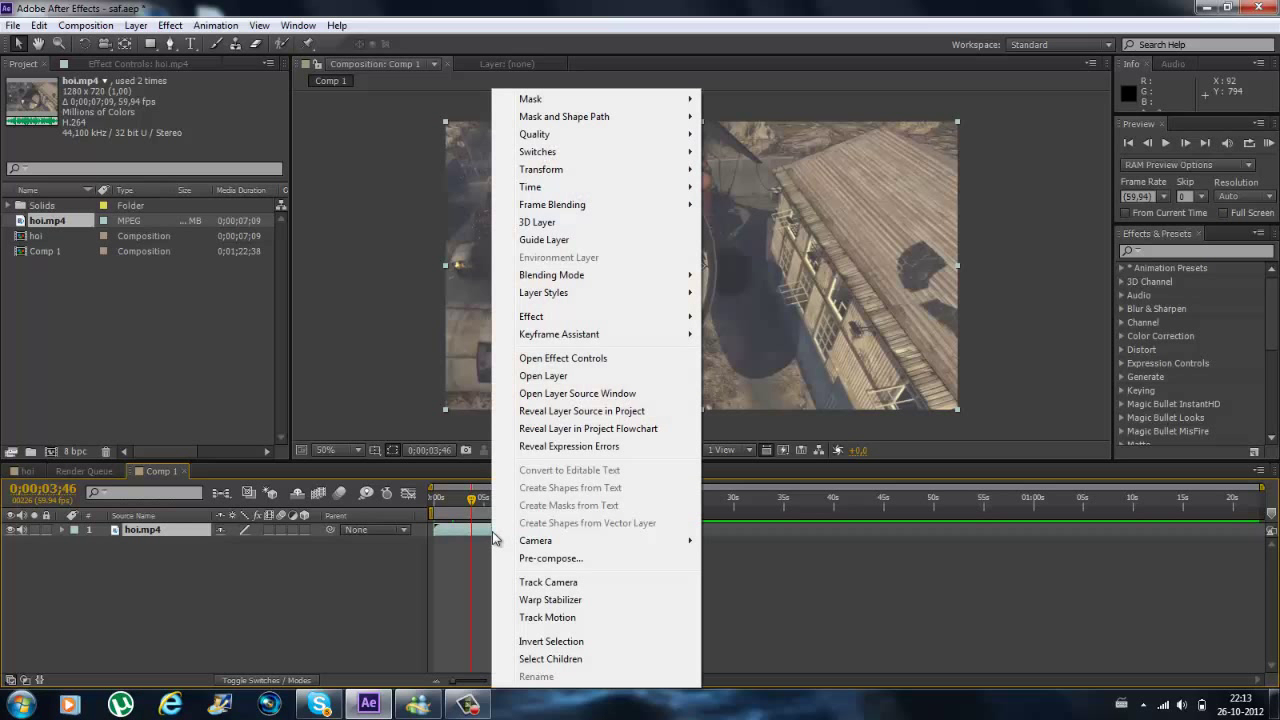
pyautogui.click(529, 583)
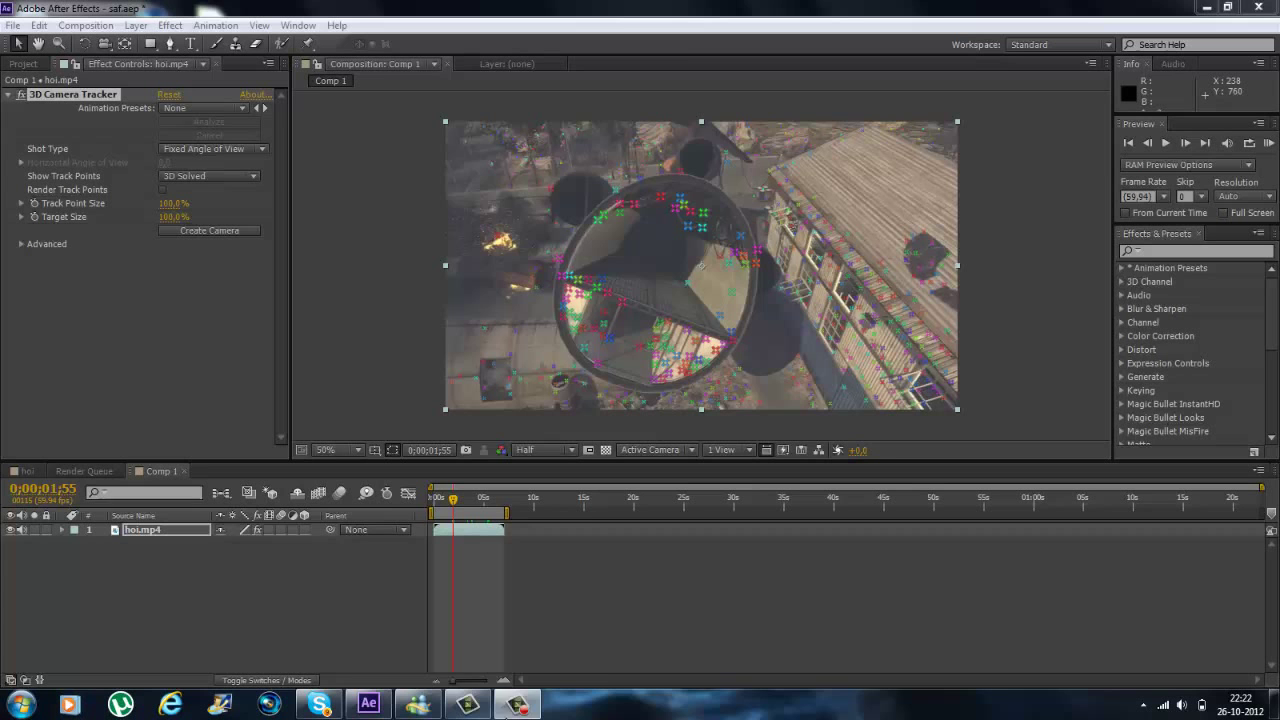
pyautogui.click(458, 498)
pyautogui.click(487, 502)
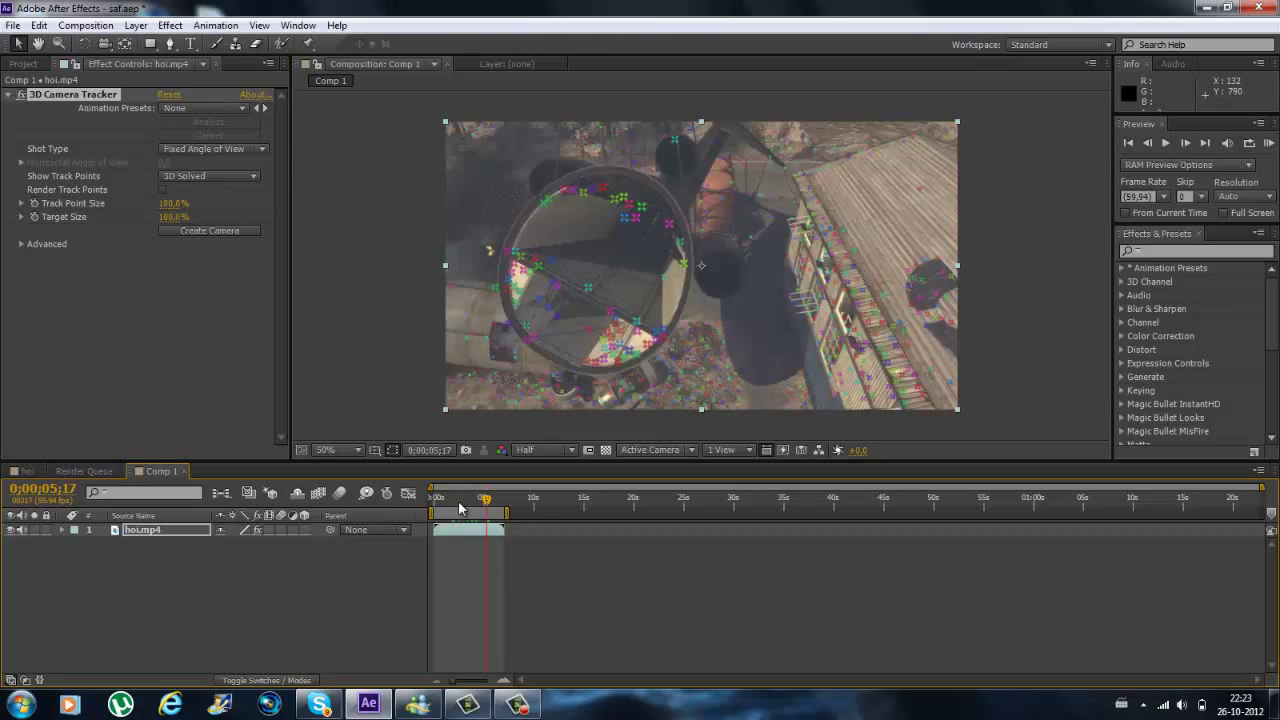
pyautogui.click(480, 500)
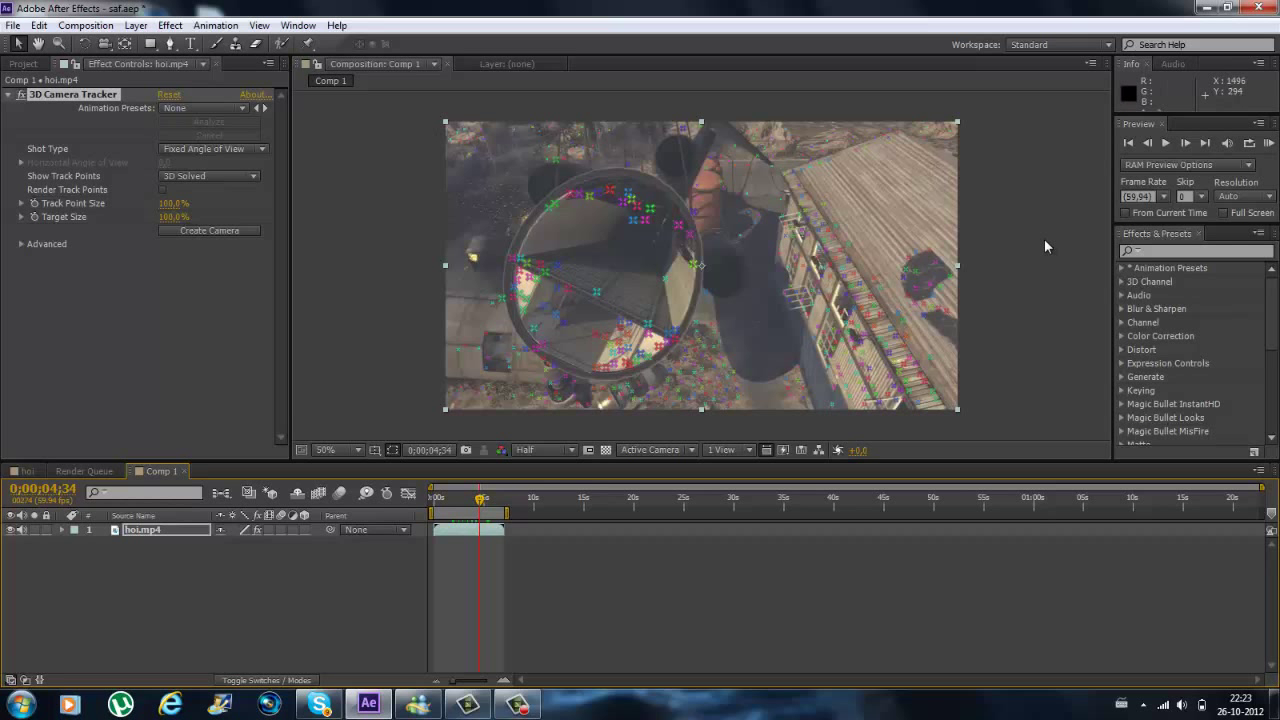
# Bring up the tracker options on a chosen track point on the round frame
pyautogui.rightClick(598, 293)
pyautogui.click(596, 296)
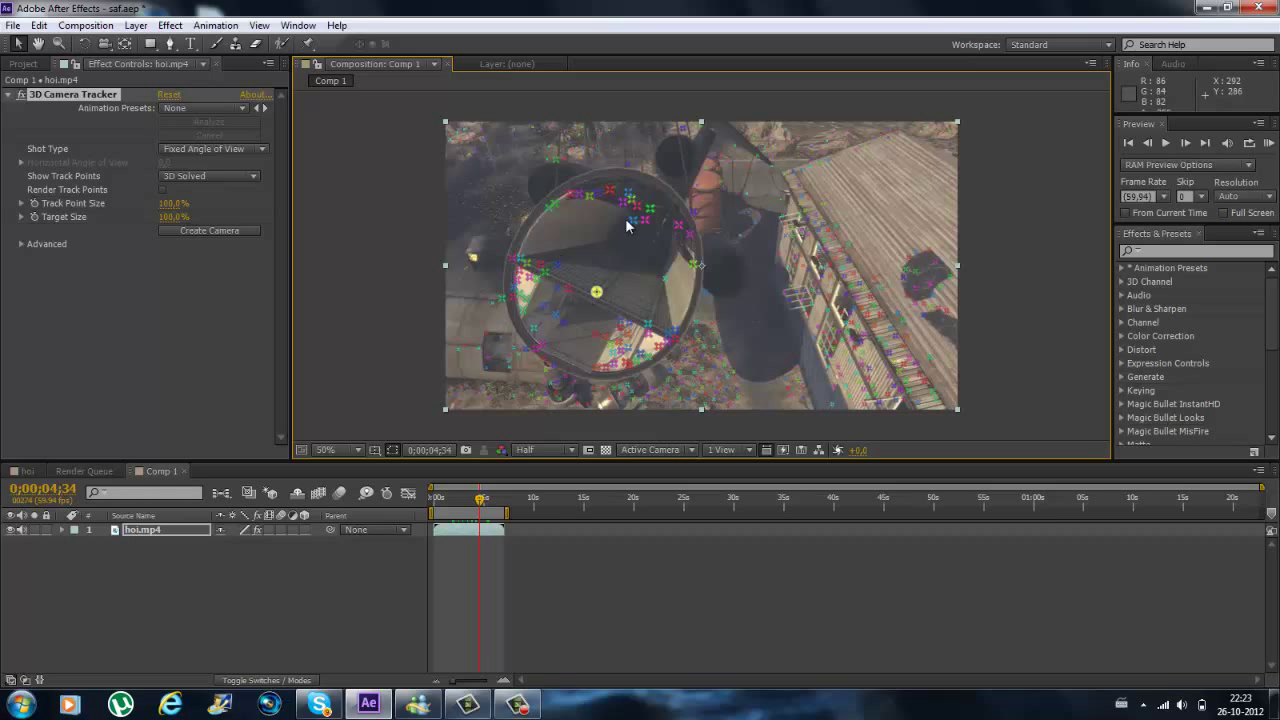
pyautogui.rightClick(595, 291)
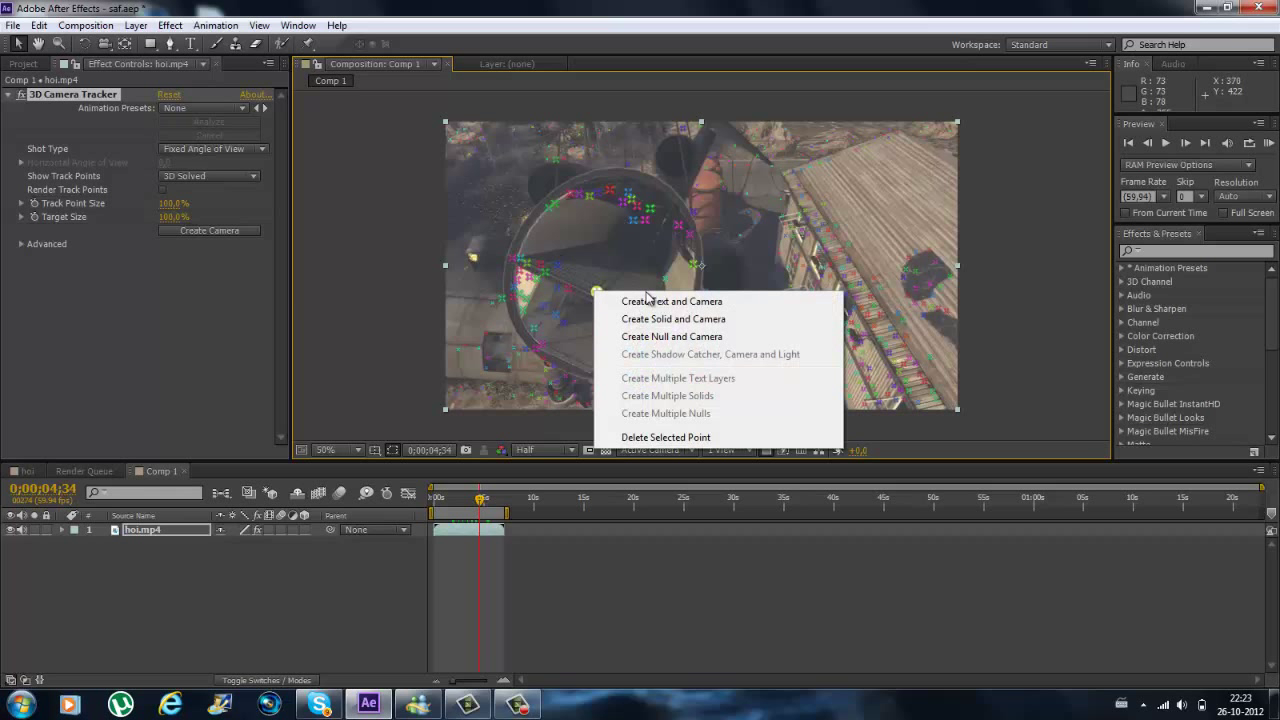
# Create a solid and camera at the target, then delete Track Solid 1
pyautogui.click(662, 318)
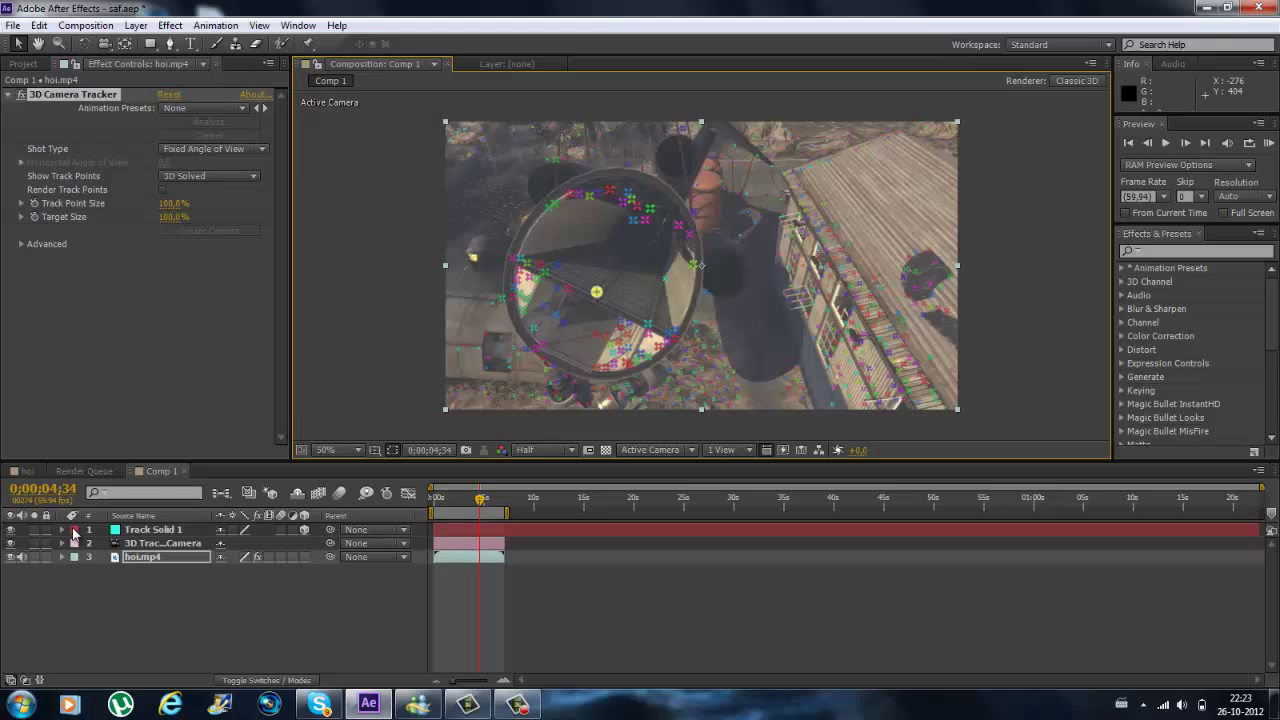
pyautogui.click(152, 530)
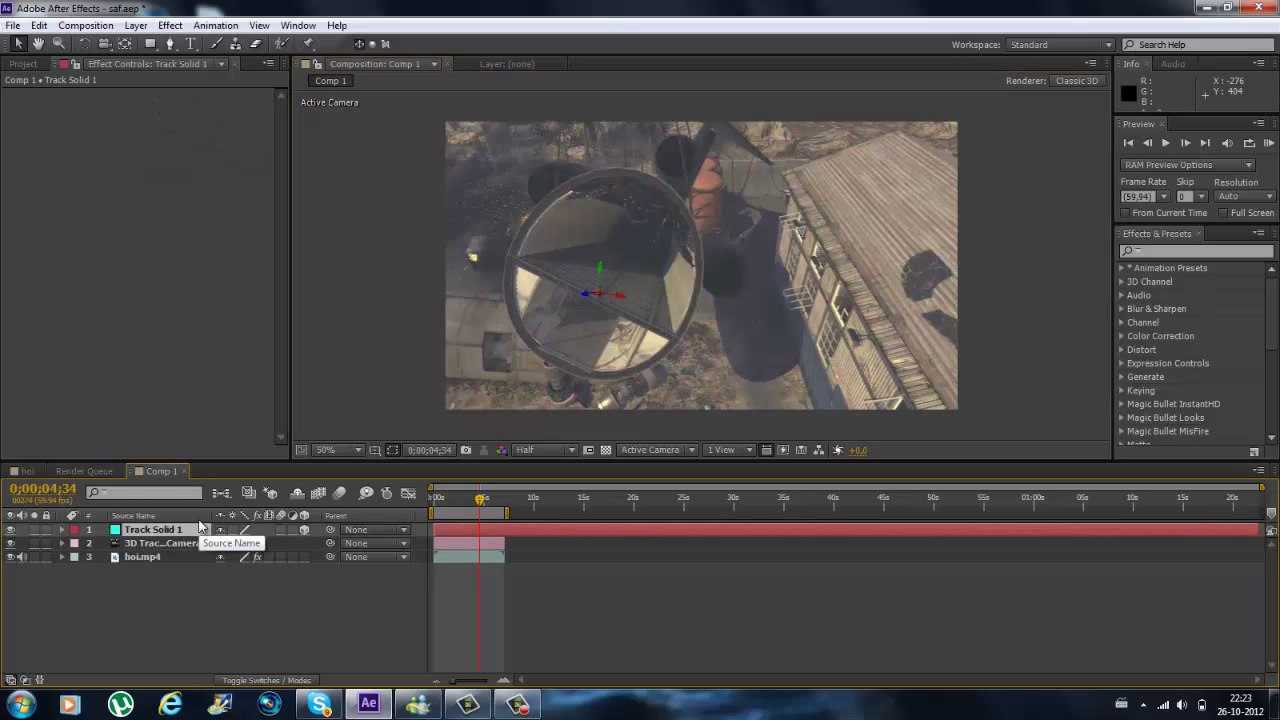
pyautogui.press('p')
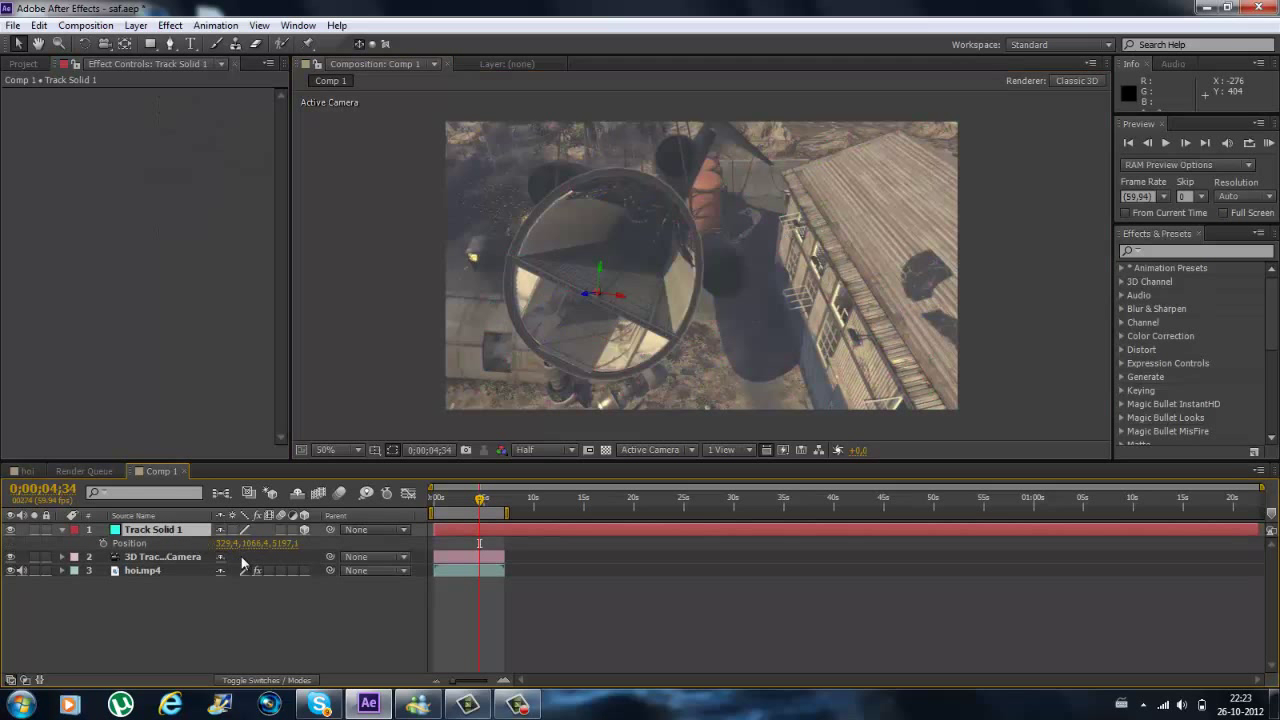
pyautogui.press('Delete')
# Add a new black 1280×720 solid layer named 'Particular'
pyautogui.click(136, 25)
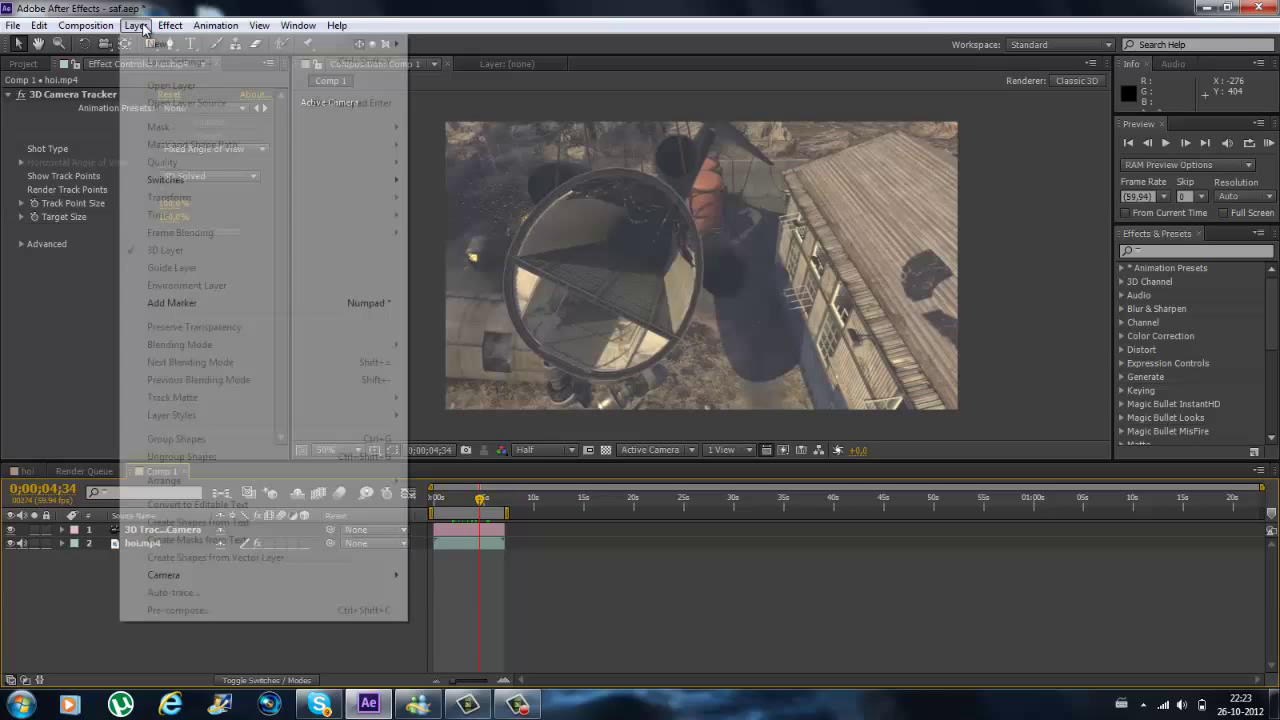
pyautogui.moveTo(160, 43)
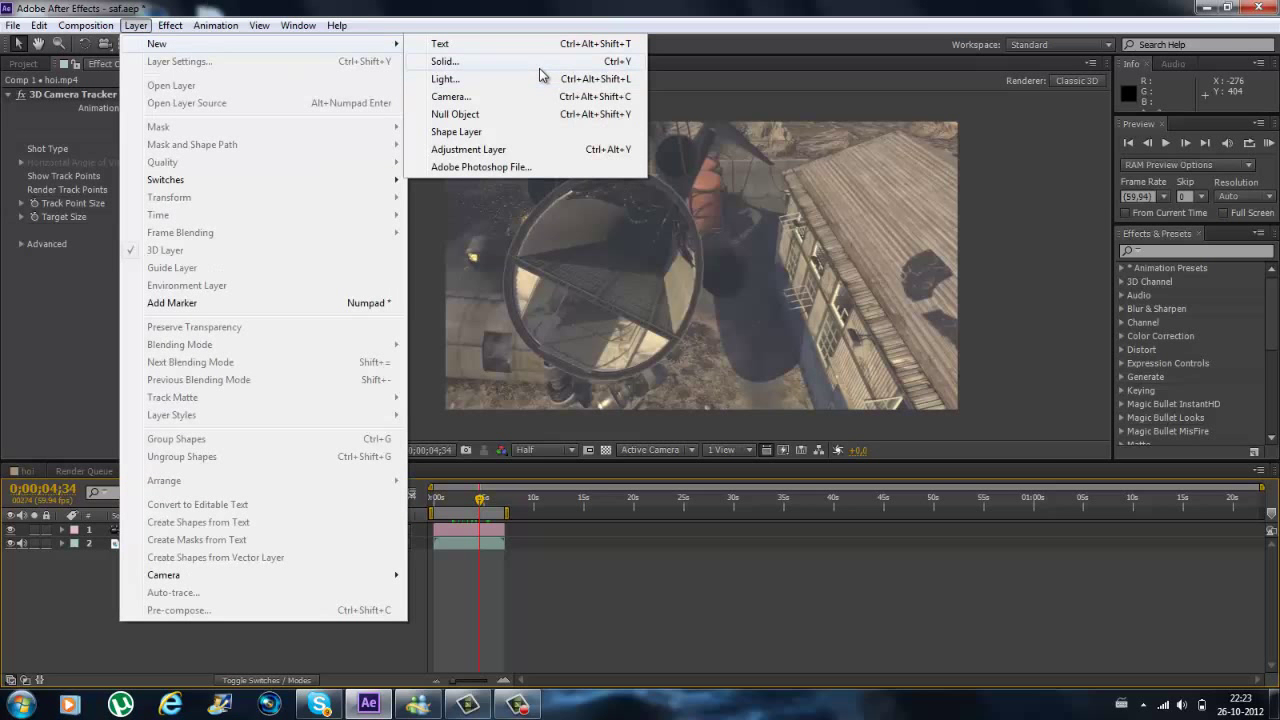
pyautogui.click(539, 66)
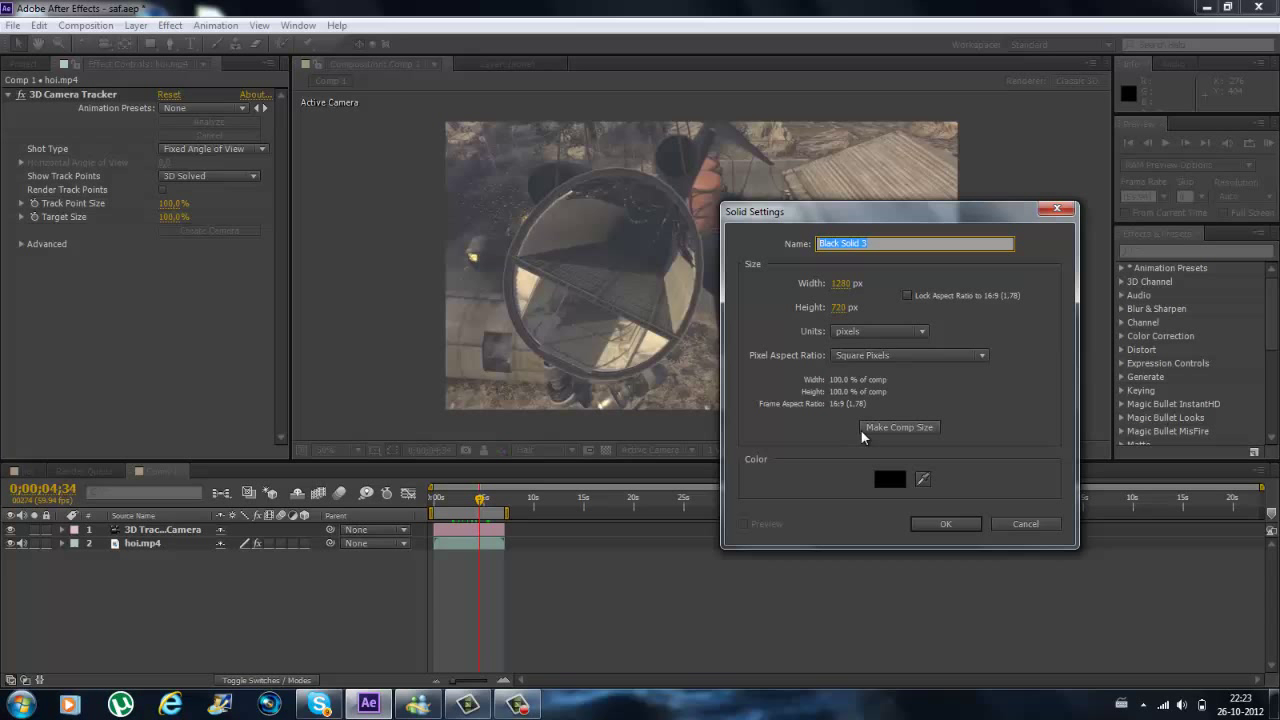
pyautogui.press('capslock')
pyautogui.write('P')
pyautogui.press('capslock')
pyautogui.write('articular')
pyautogui.click(968, 522)
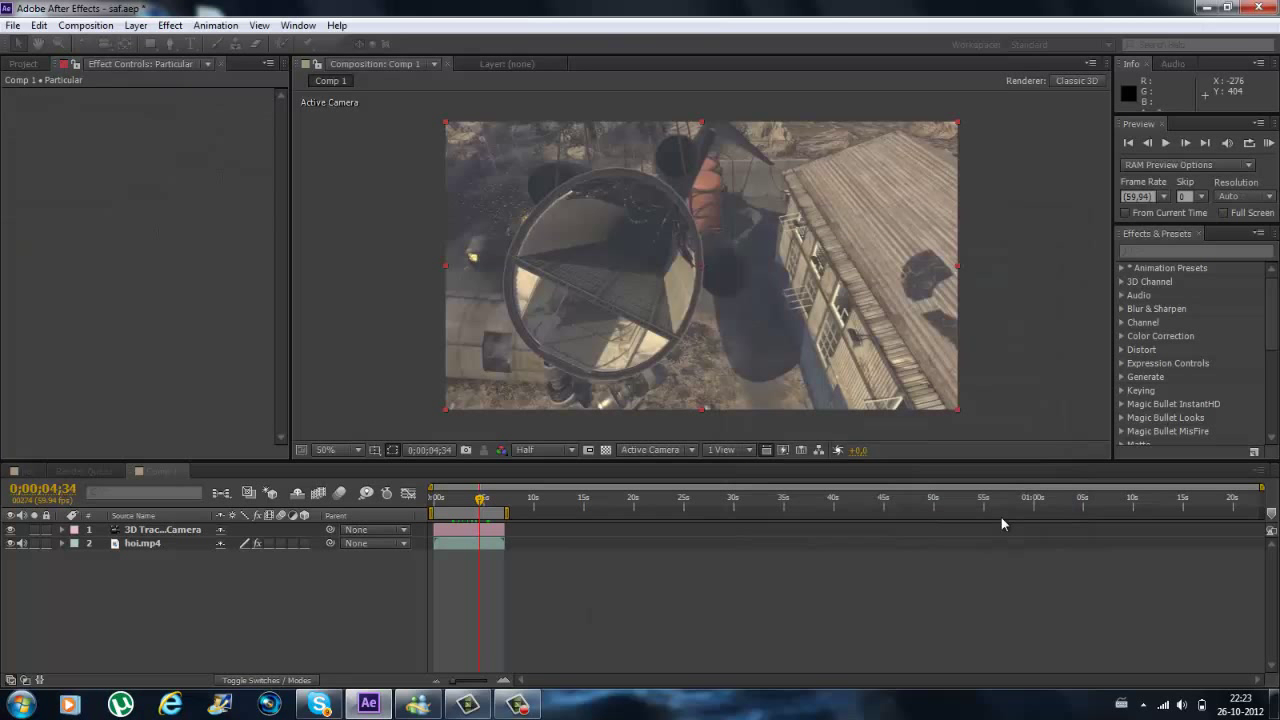
pyautogui.click(450, 510)
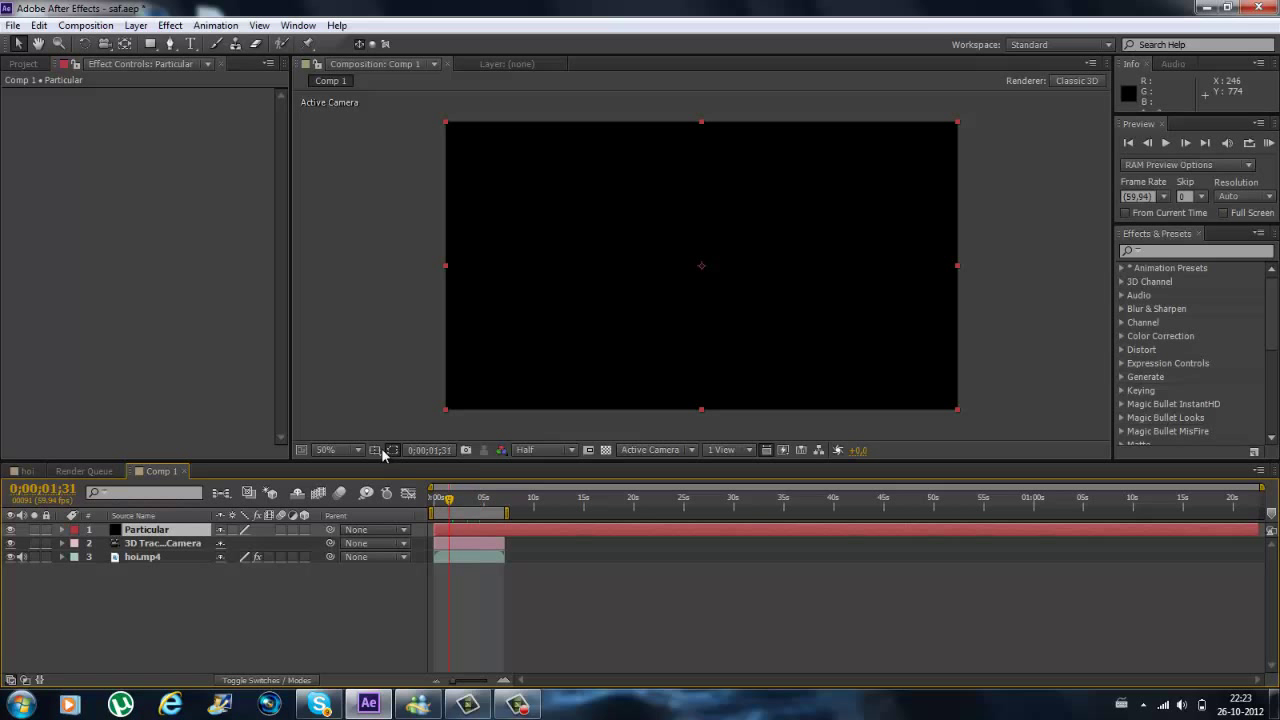
# Apply Trapcode Particular to the Particular solid and check the particles at several frames
pyautogui.click(170, 25)
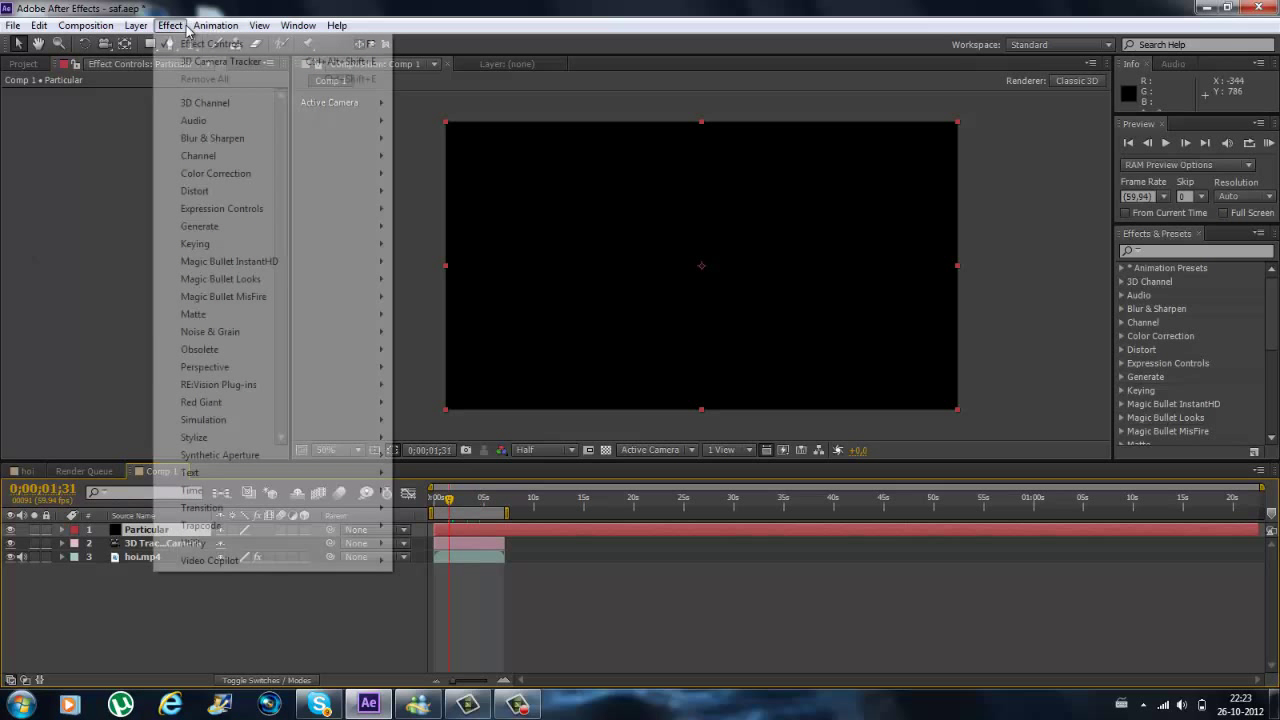
pyautogui.moveTo(225, 528)
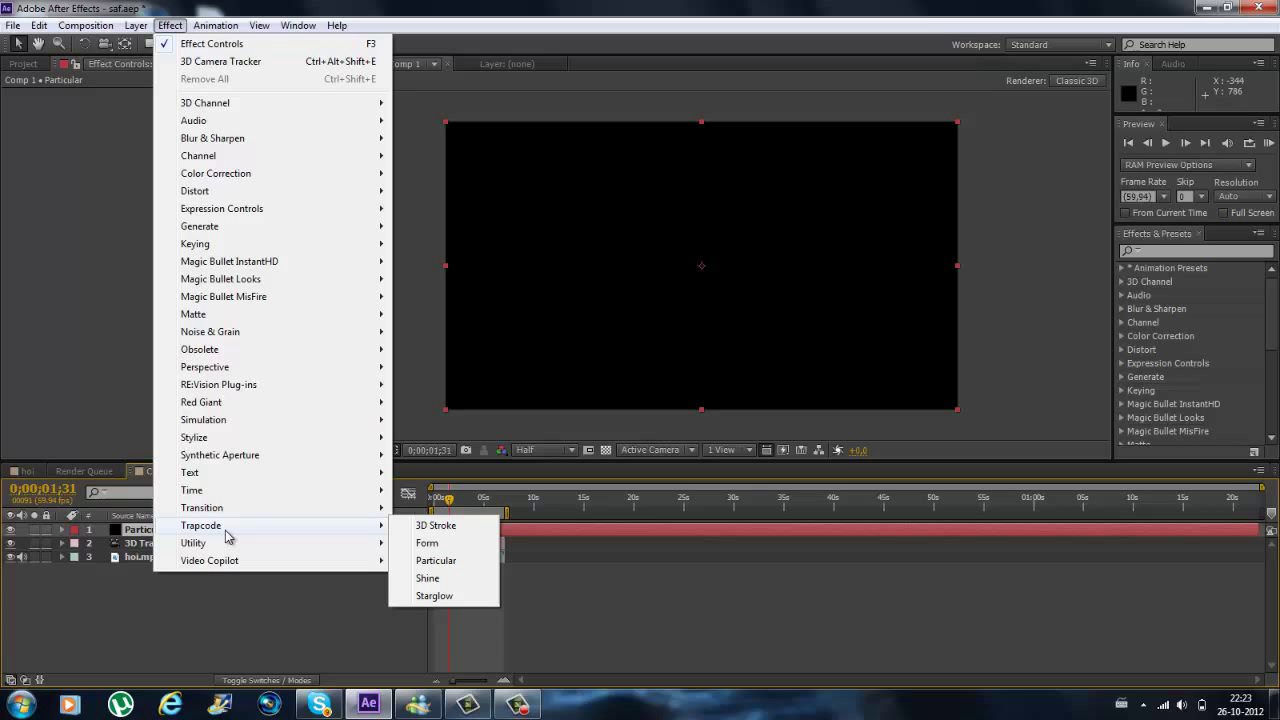
pyautogui.click(432, 560)
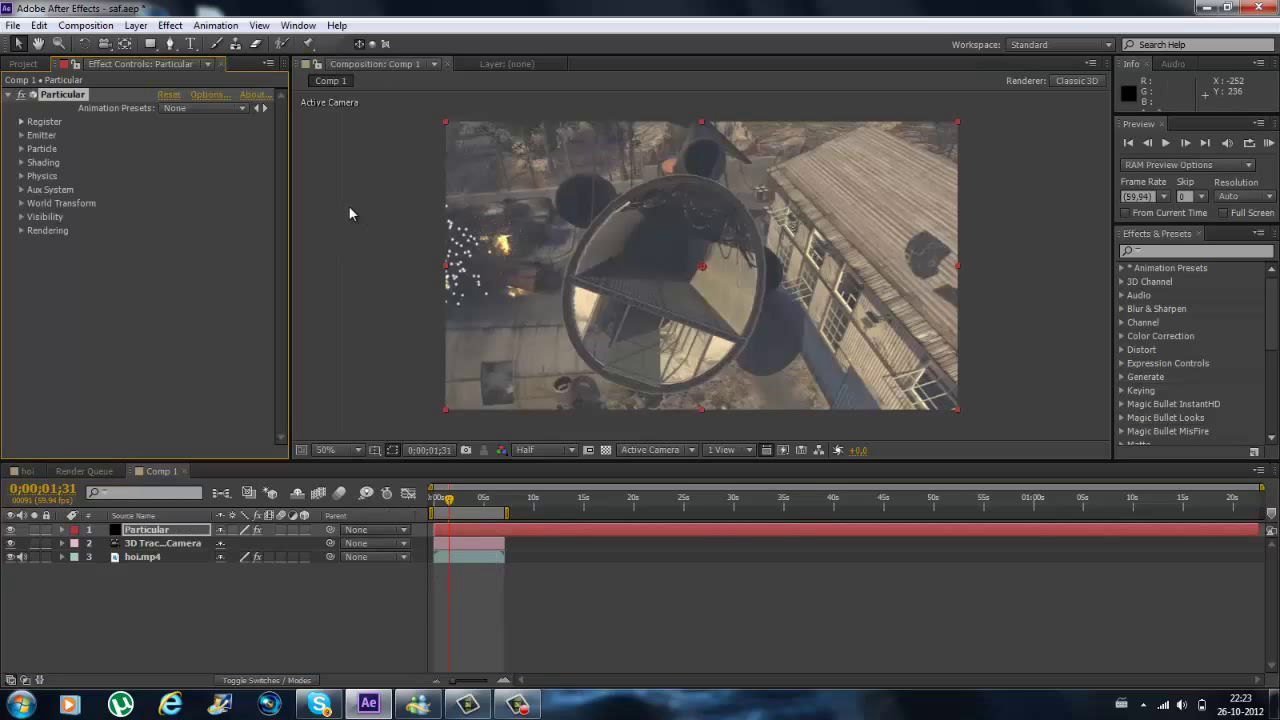
pyautogui.click(437, 500)
pyautogui.click(456, 500)
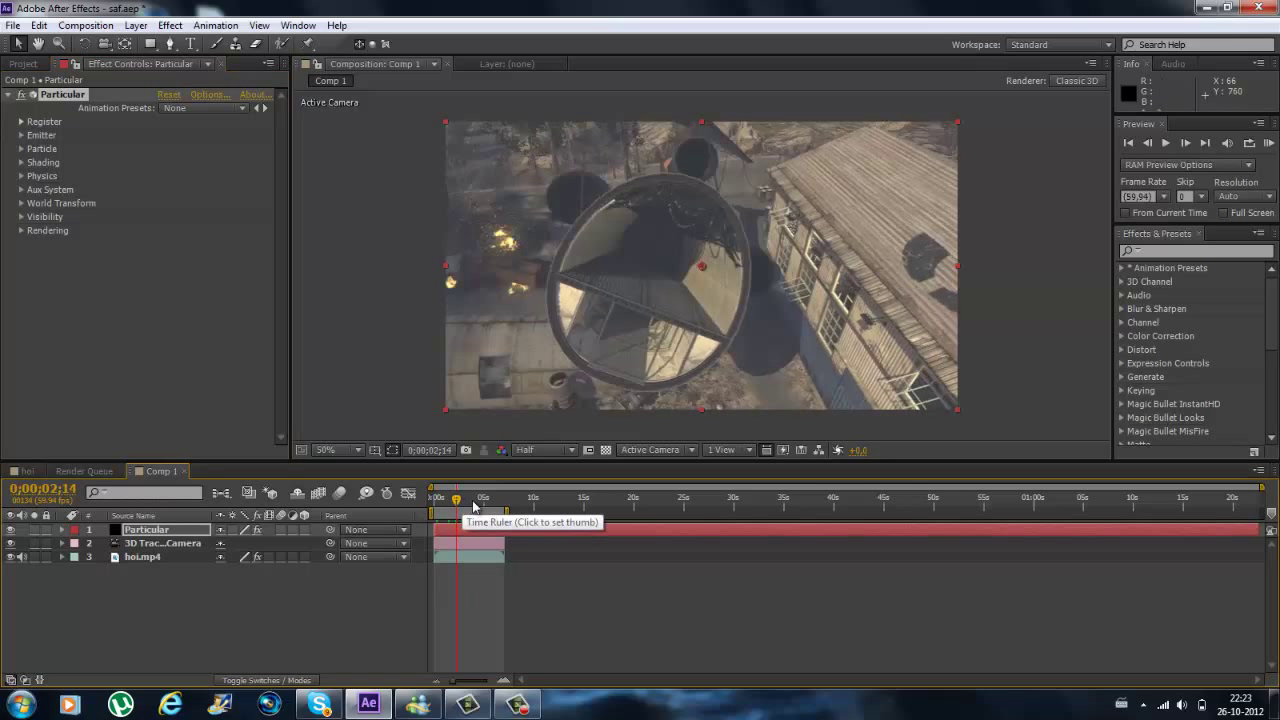
pyautogui.click(472, 500)
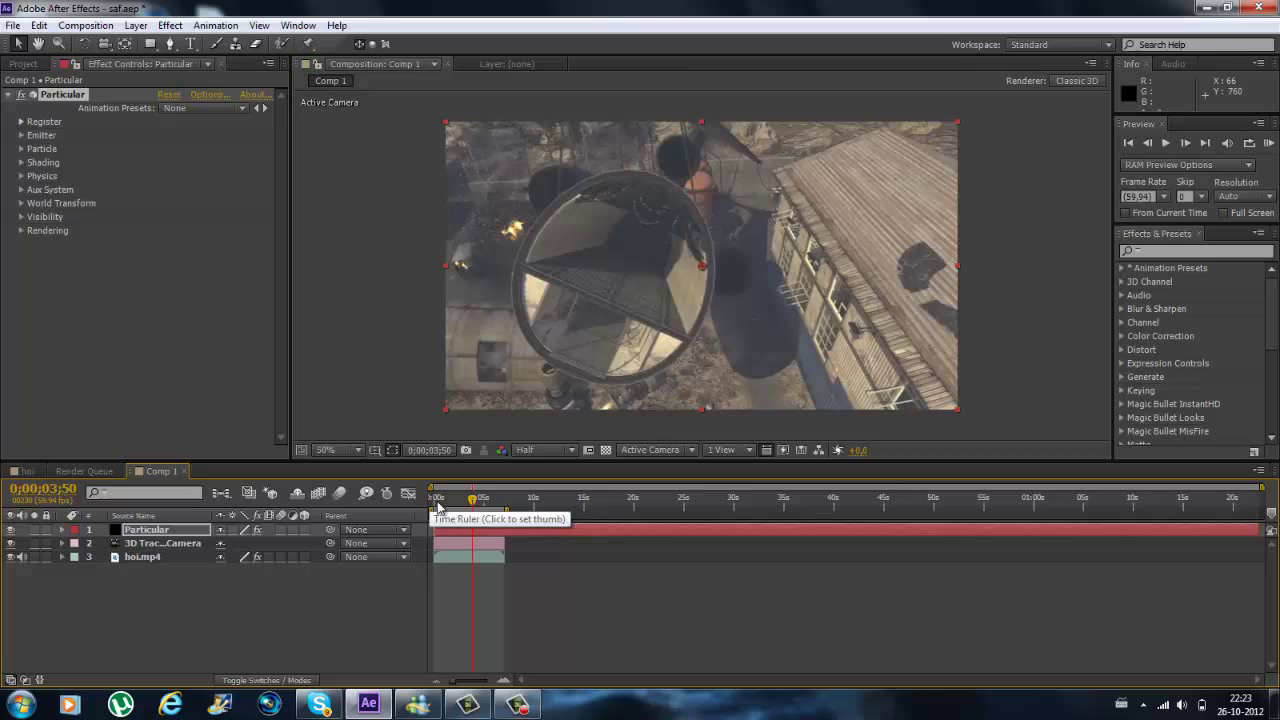
pyautogui.click(437, 501)
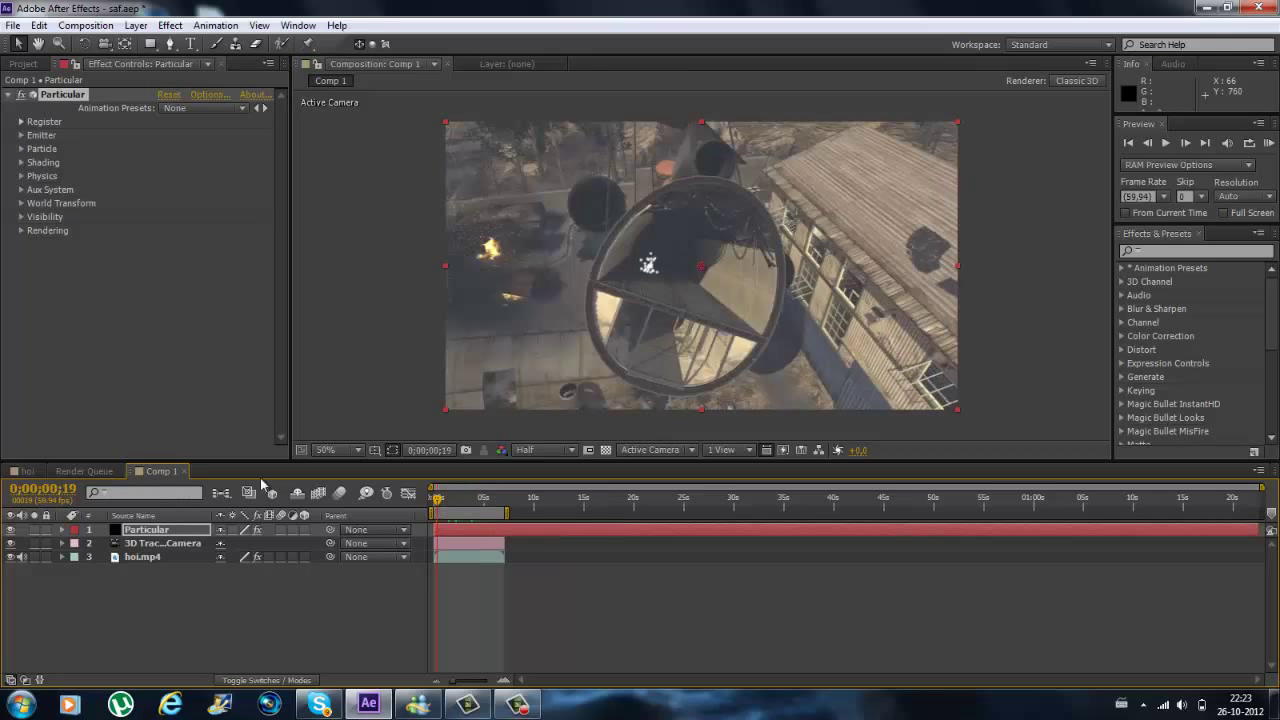
# Set Particular's Emitter Type to Box
pyautogui.click(18, 151)
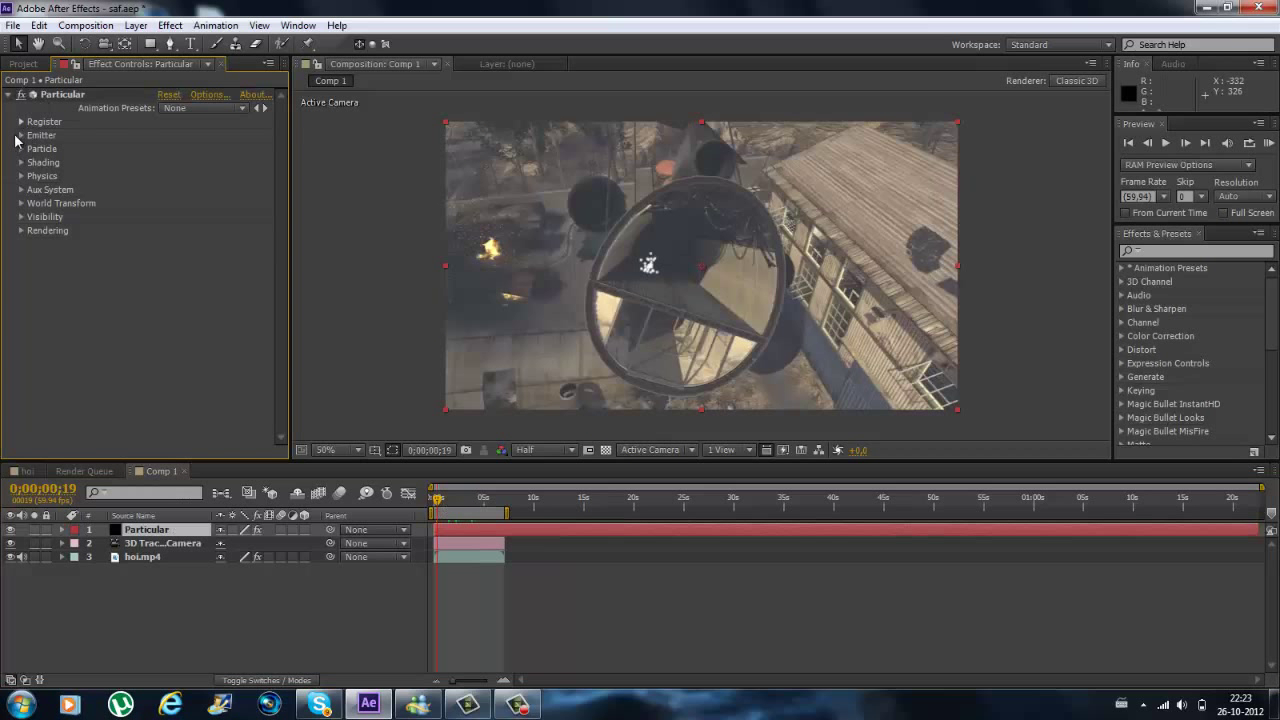
pyautogui.click(21, 136)
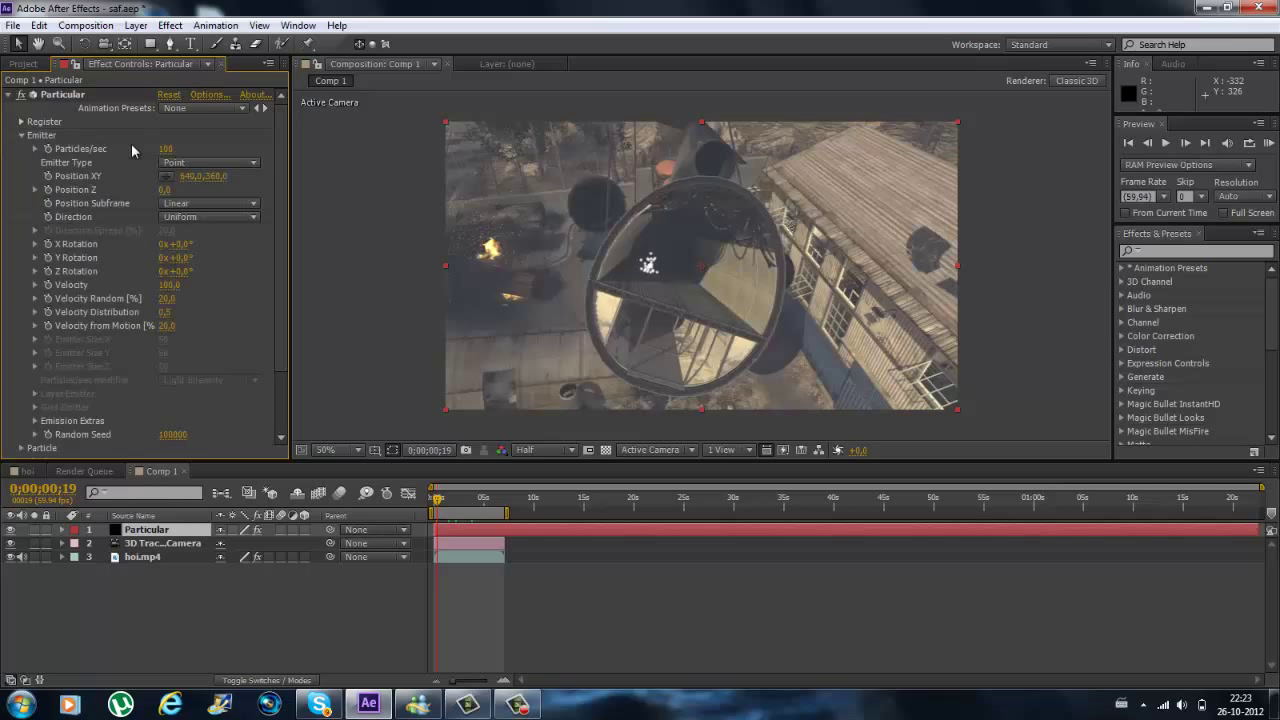
pyautogui.click(180, 160)
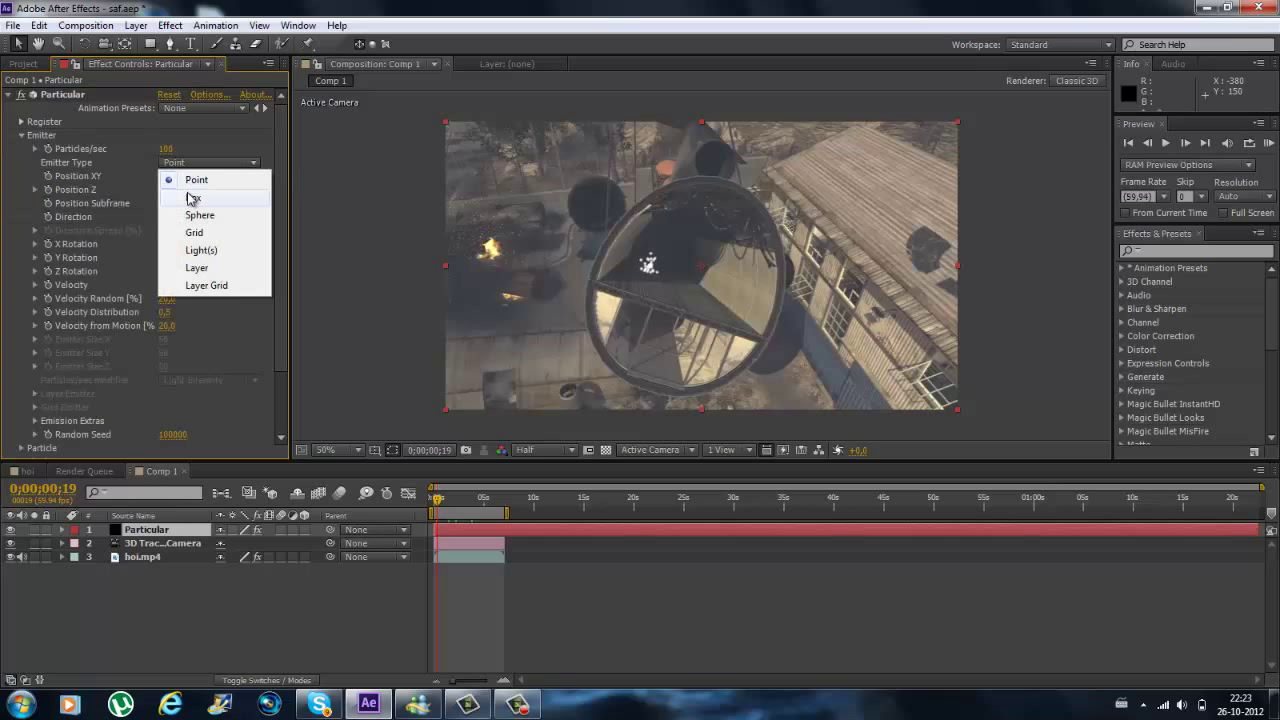
pyautogui.click(192, 198)
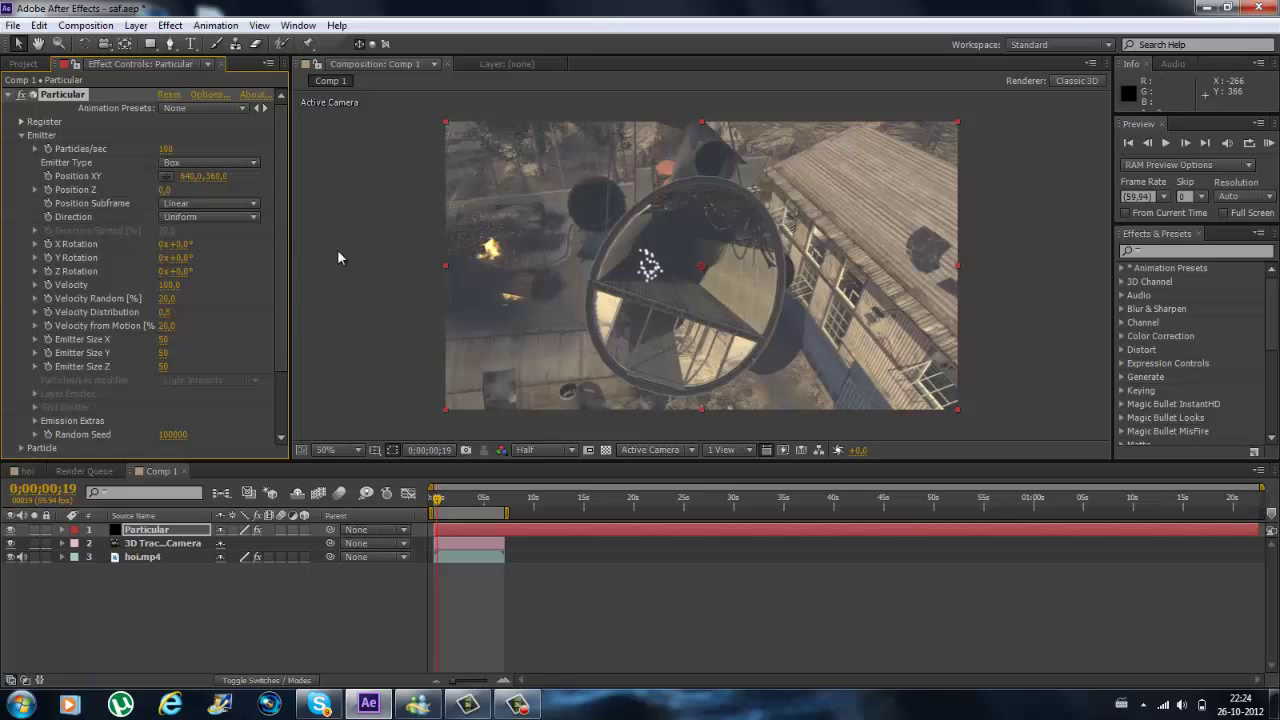
# Set Emitter Size X to 1000, then 2000, and preview the spread particles
pyautogui.scroll(-1, 274, 280)
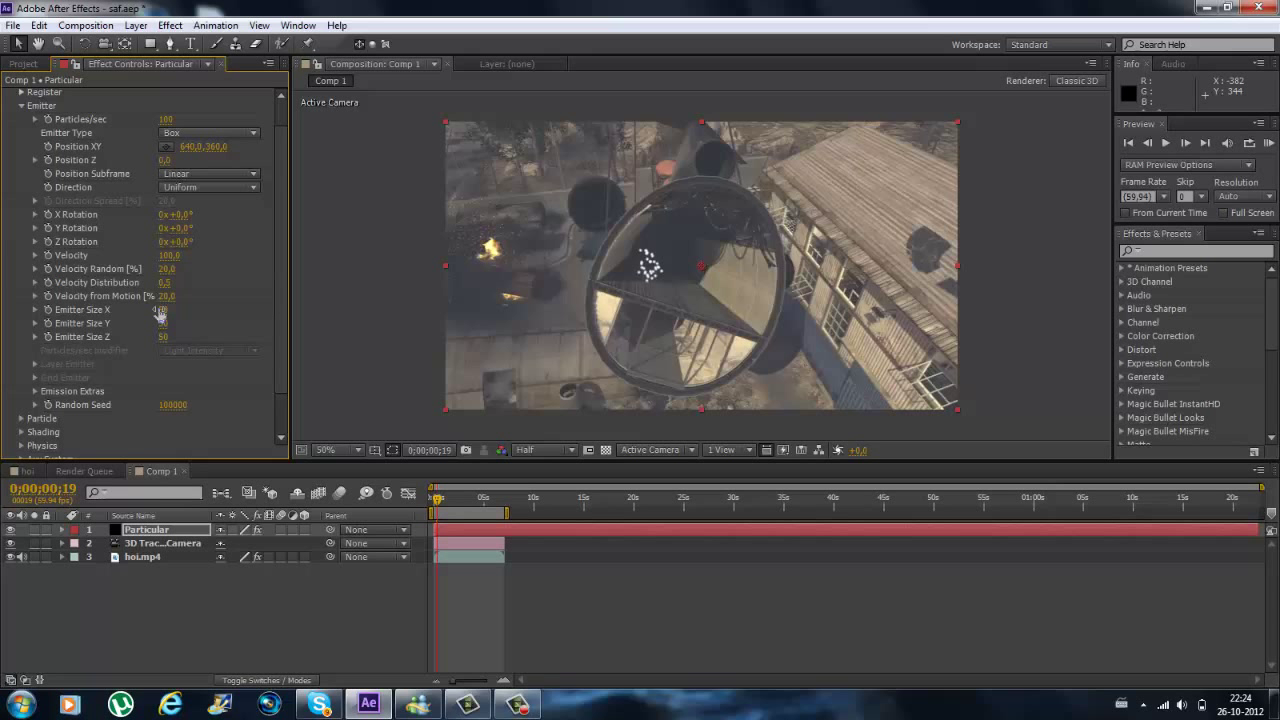
pyautogui.click(164, 310)
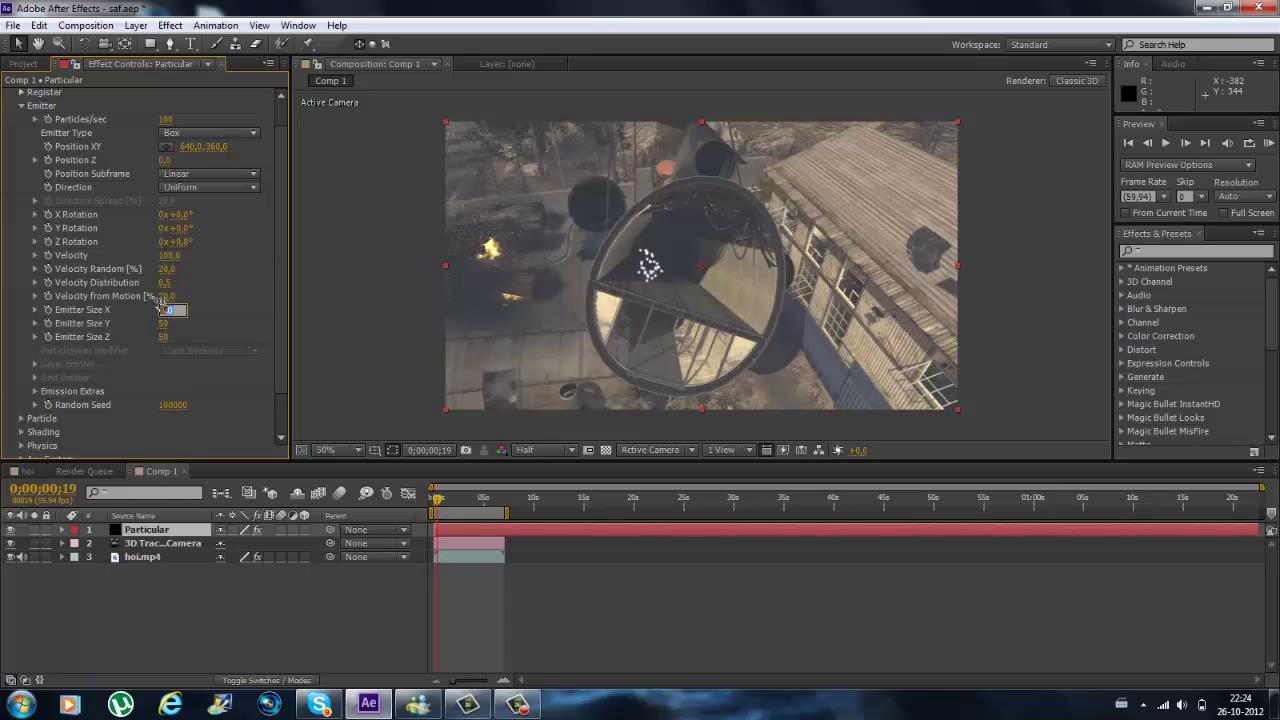
pyautogui.write('1000')
pyautogui.press('Return')
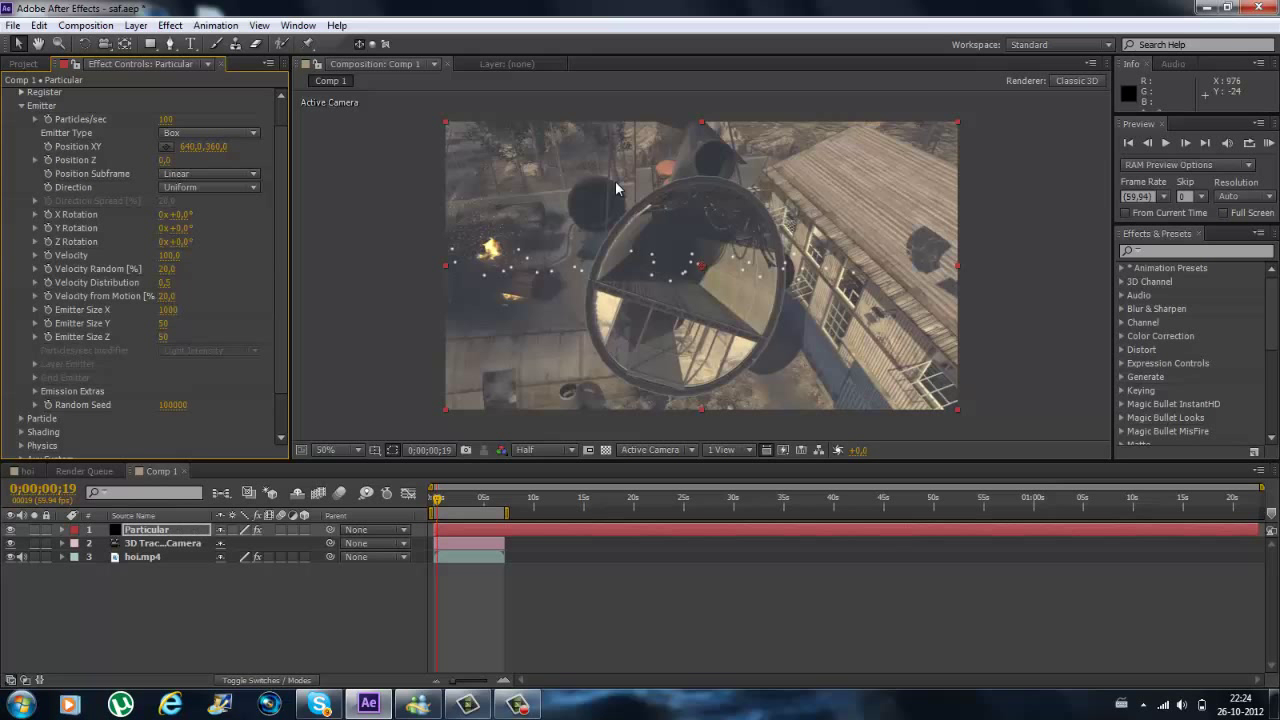
pyautogui.click(449, 502)
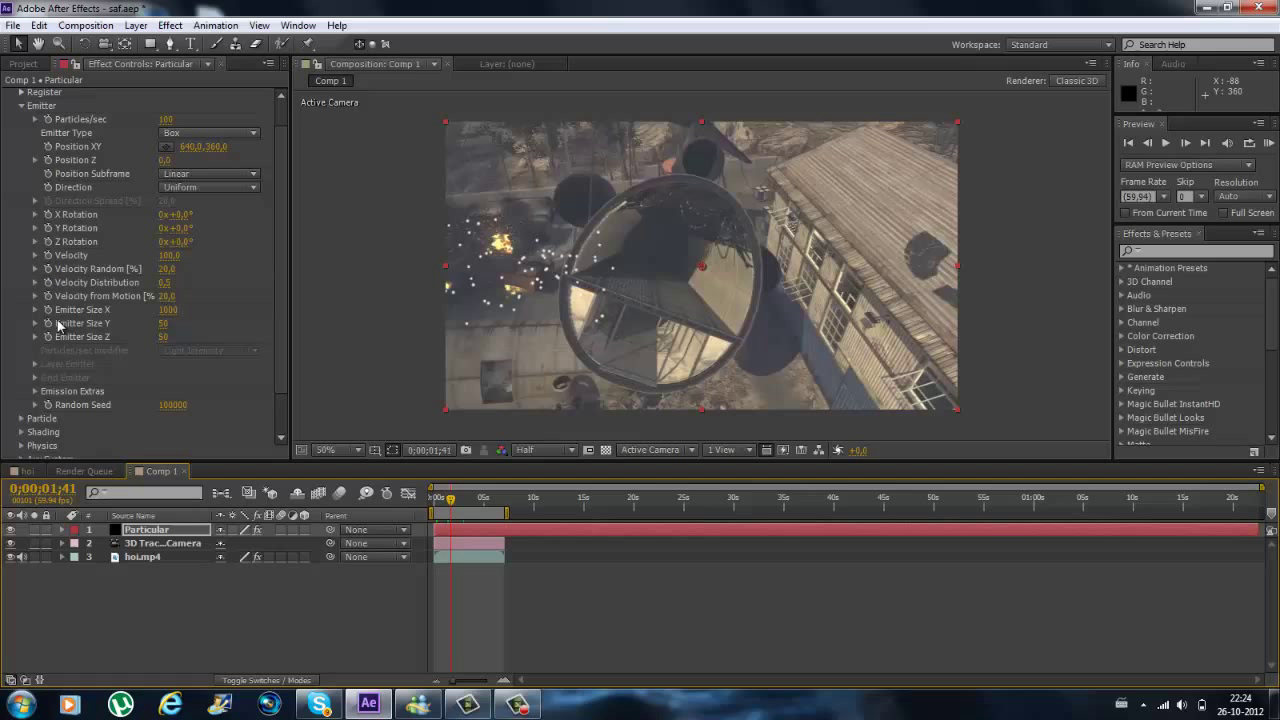
pyautogui.click(170, 310)
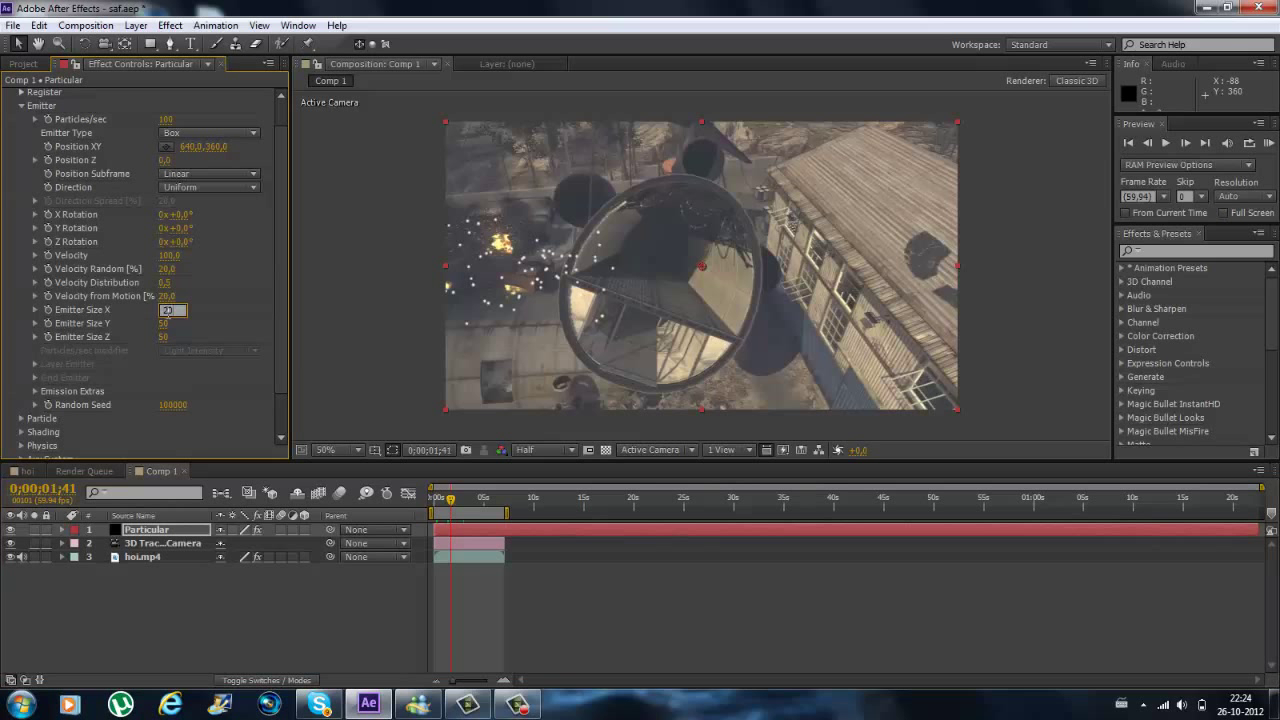
pyautogui.press('Return')
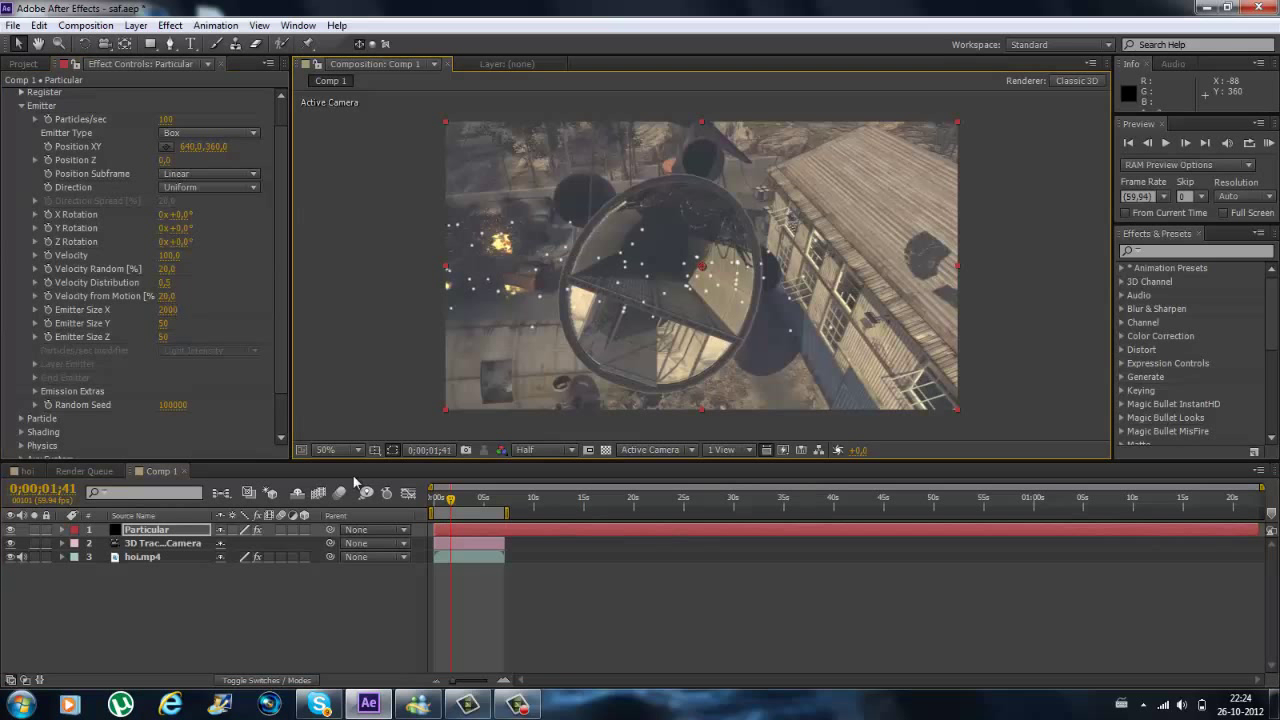
pyautogui.click(1266, 143)
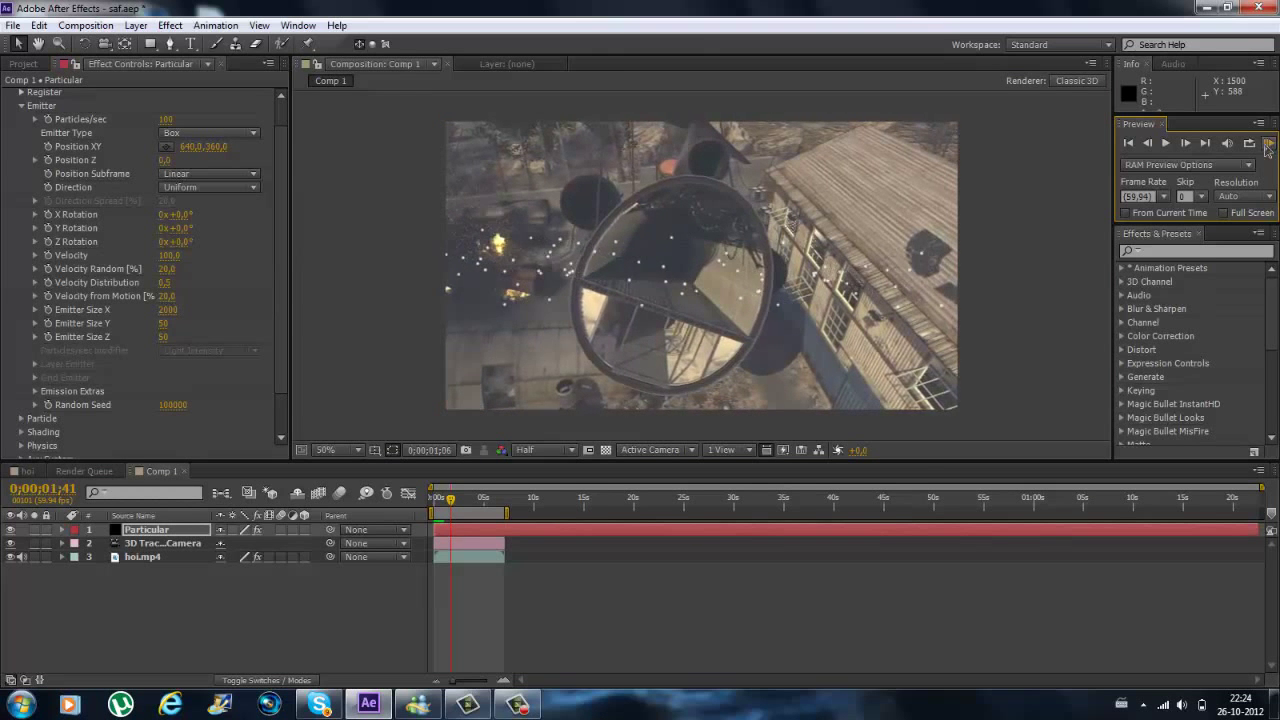
pyautogui.click(577, 372)
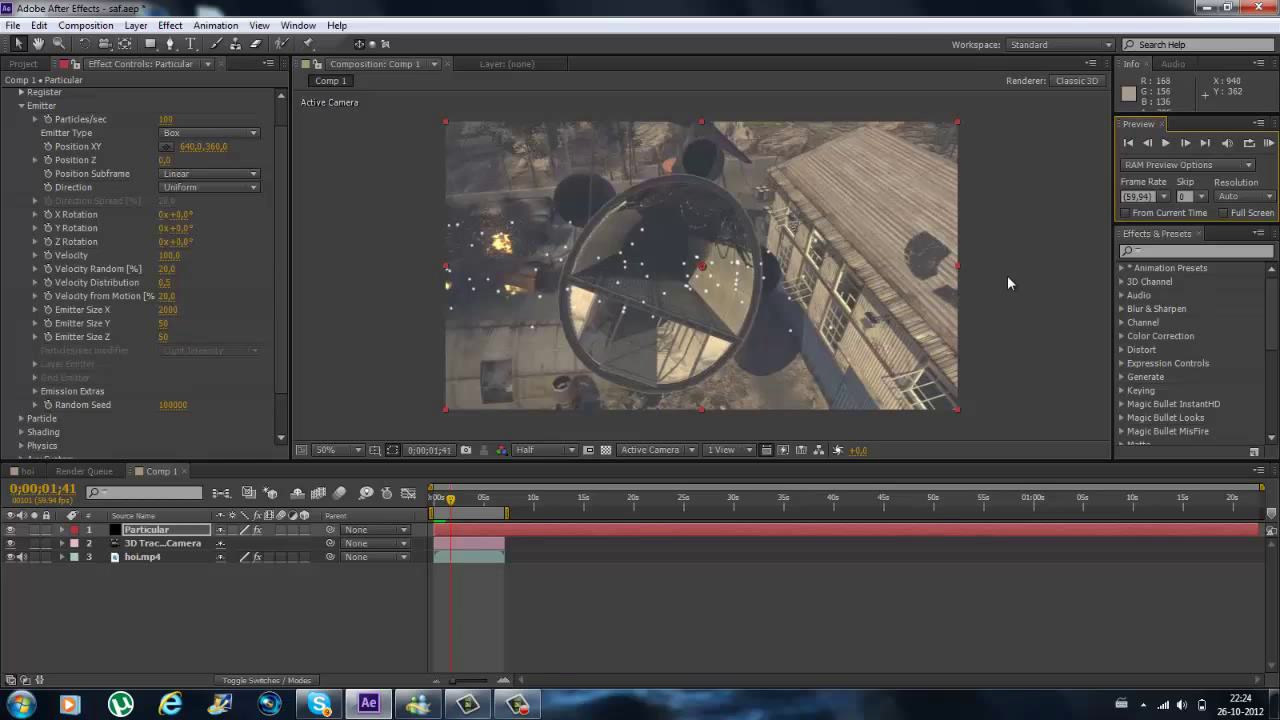
# Set particle Velocity to 0 and emitter Position Z to 1000, scrubbing to check
pyautogui.click(169, 256)
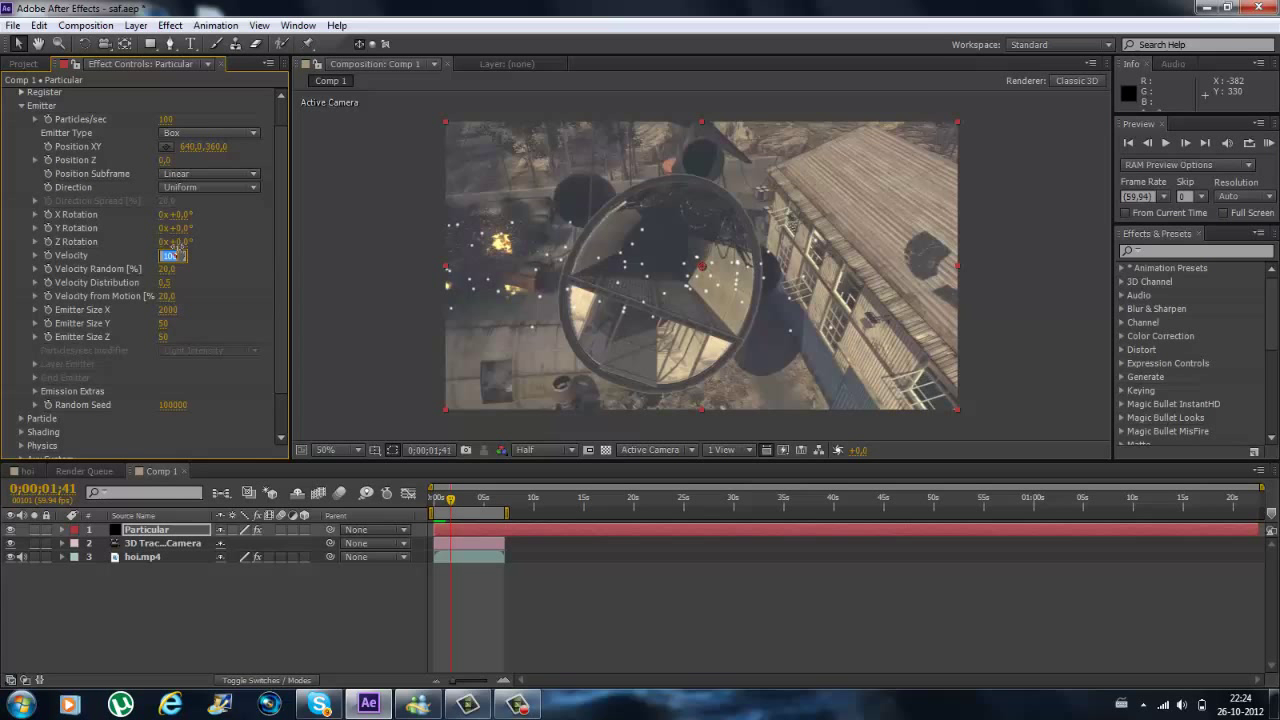
pyautogui.press('Return')
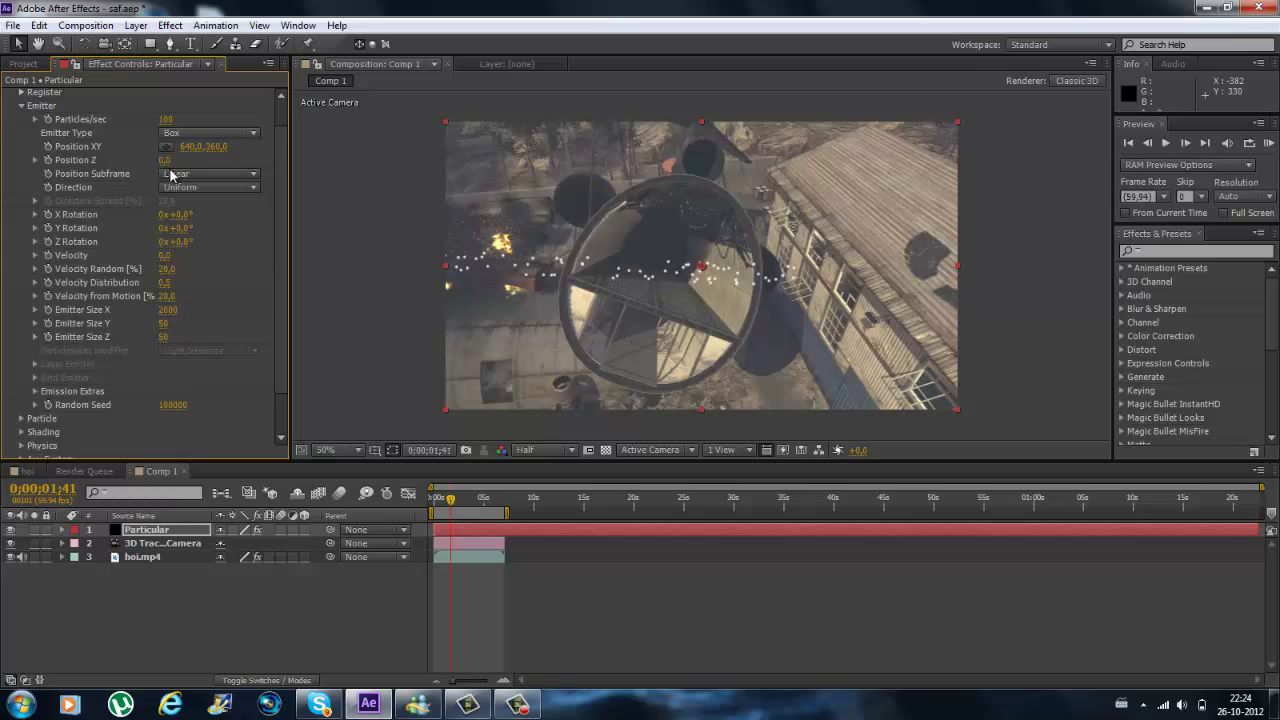
pyautogui.click(164, 160)
pyautogui.press('Return')
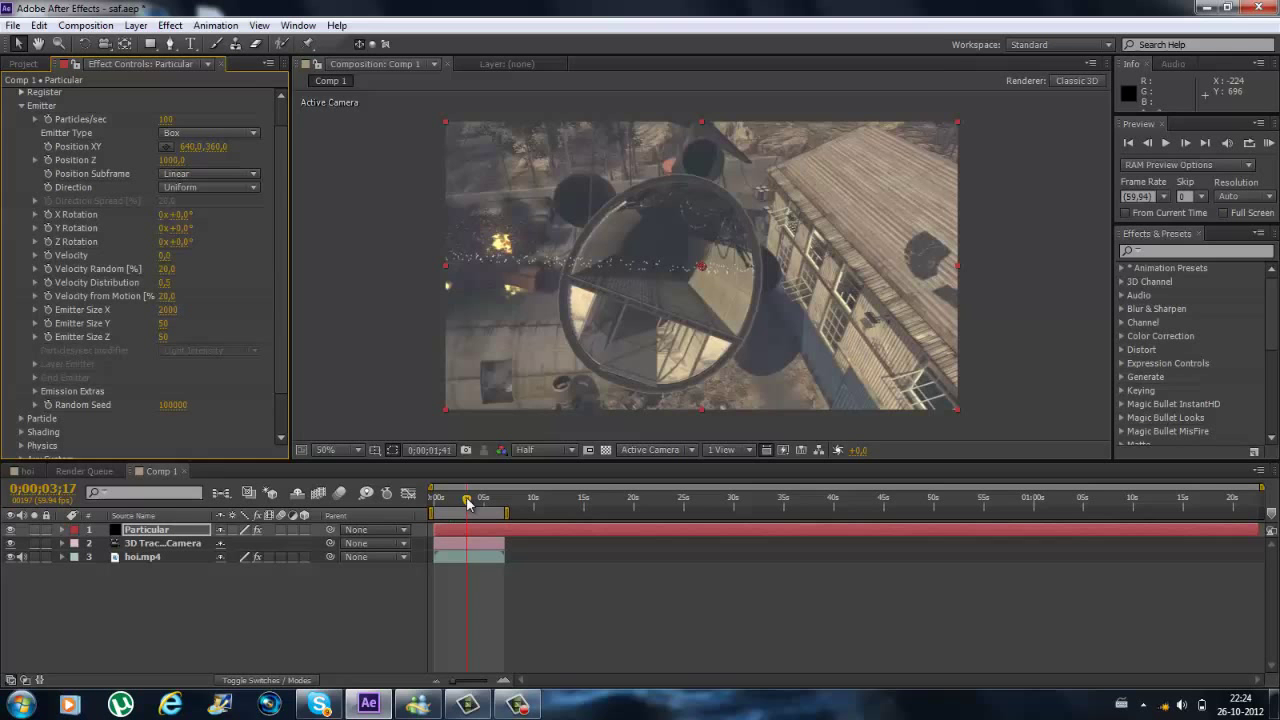
pyautogui.click(476, 497)
pyautogui.moveTo(463, 500); pyautogui.dragTo(442, 500)
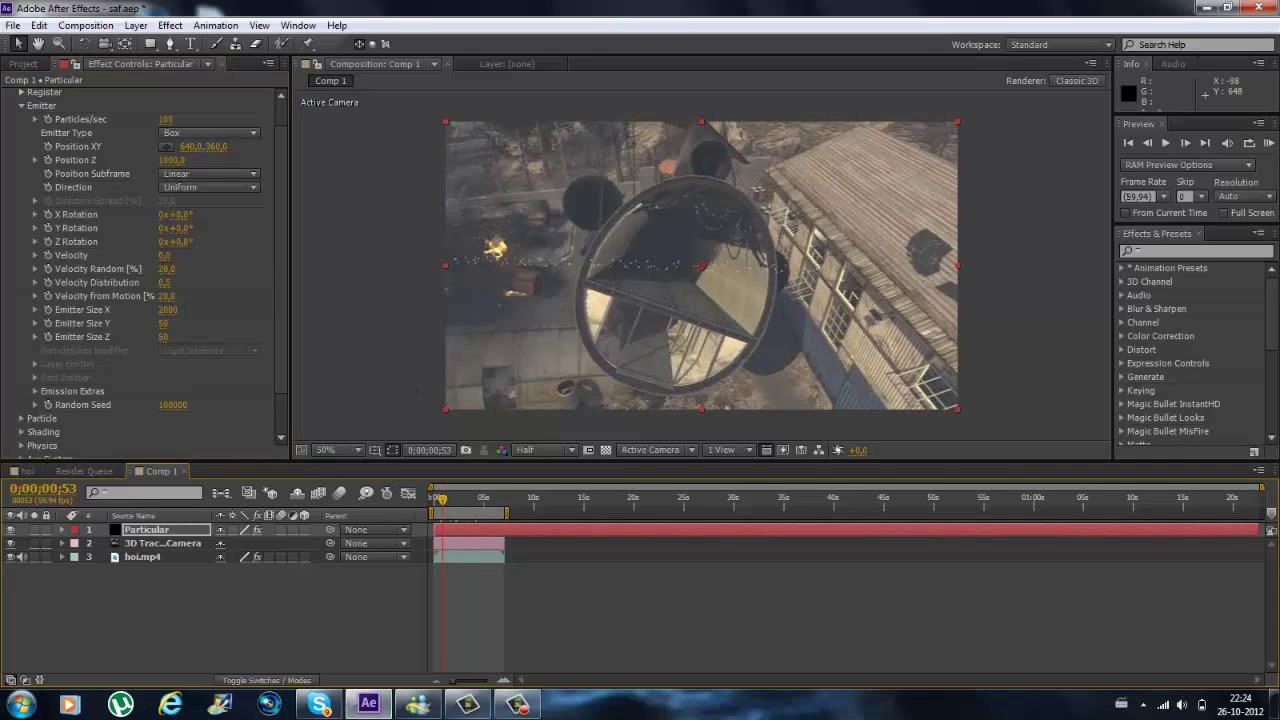
# Set Emitter Size Y to 1000 and play through the clip
pyautogui.click(164, 324)
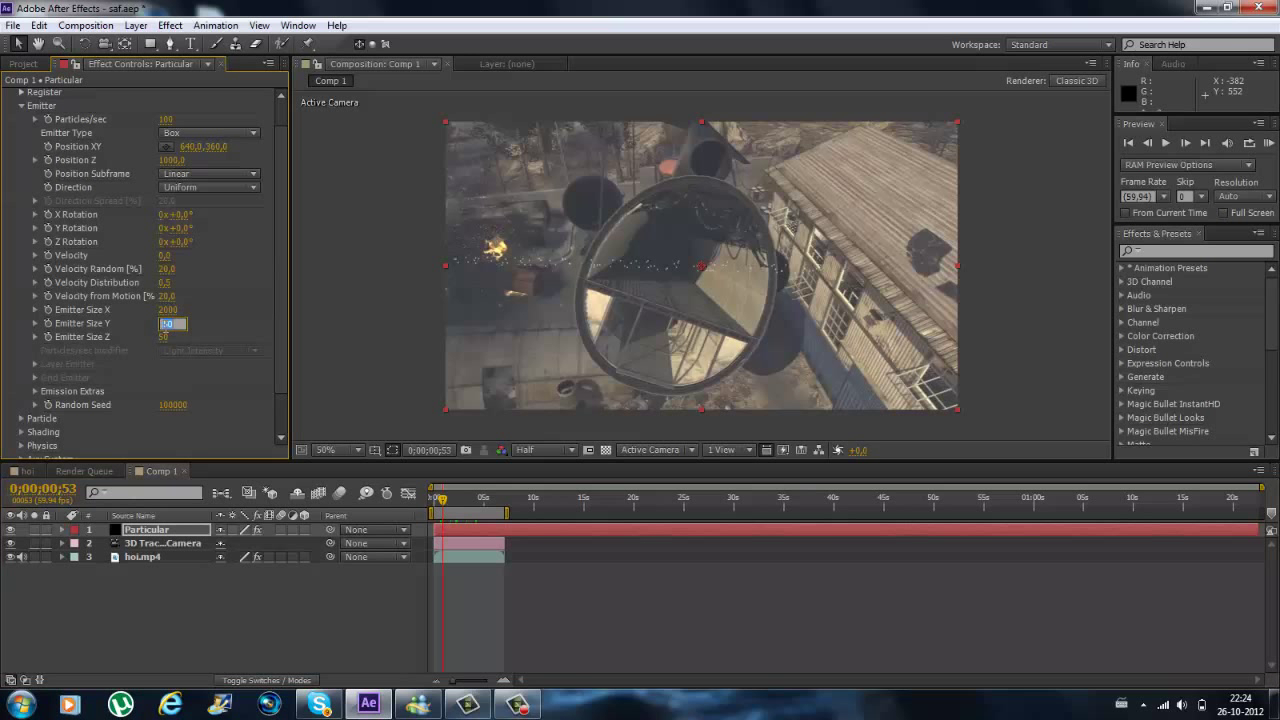
pyautogui.write('1000')
pyautogui.press('Return')
pyautogui.press('space')
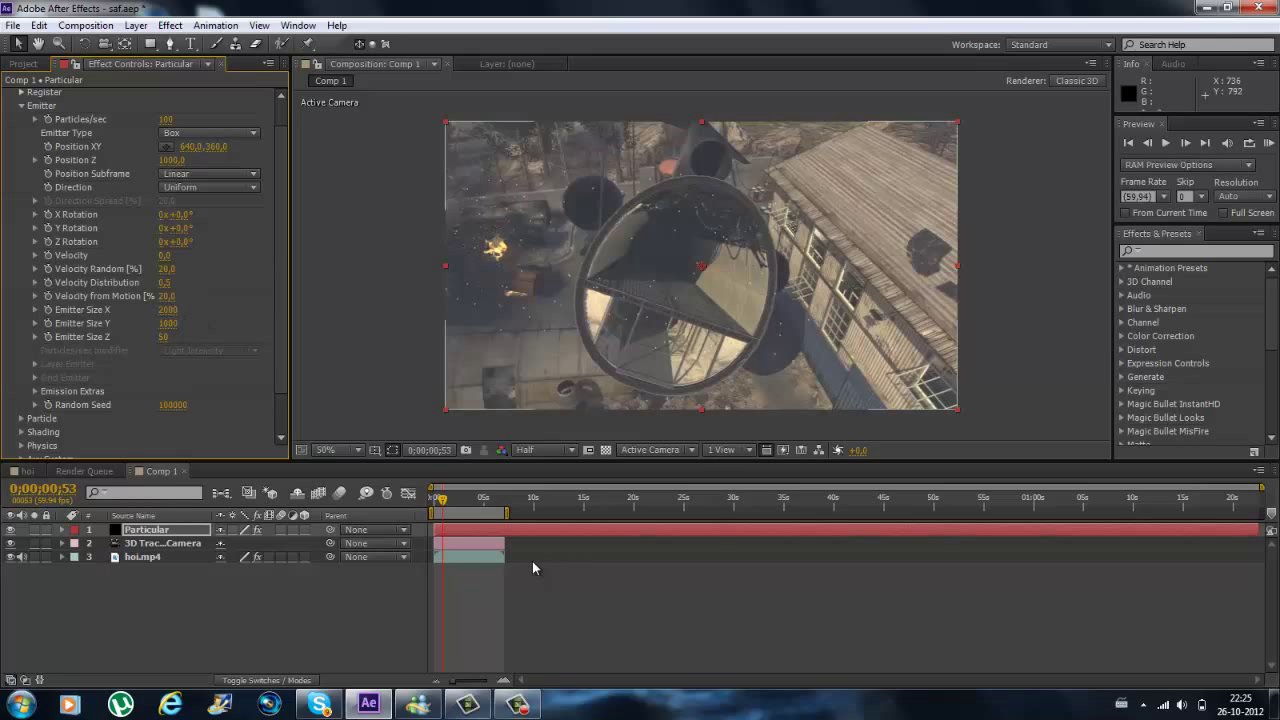
# Set Emitter Size Z to 500 and play the composition to check
pyautogui.click(470, 499)
pyautogui.click(164, 337)
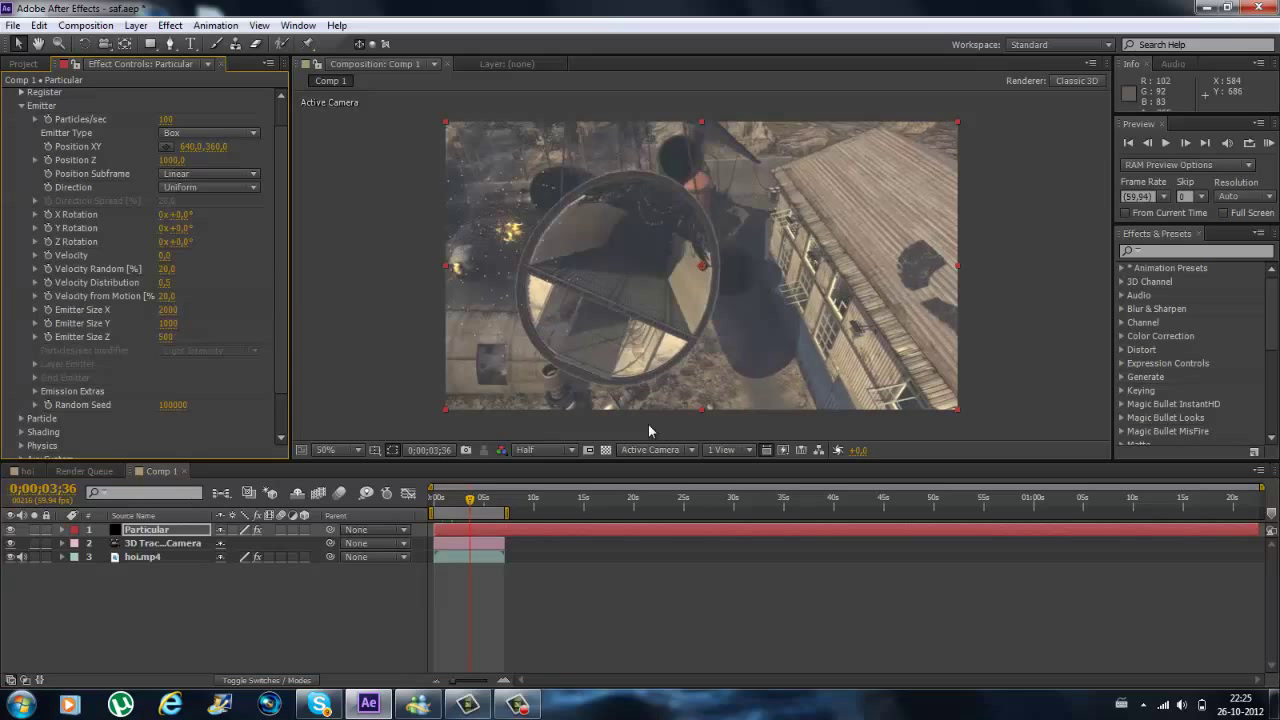
pyautogui.click(452, 492)
pyautogui.press('space')
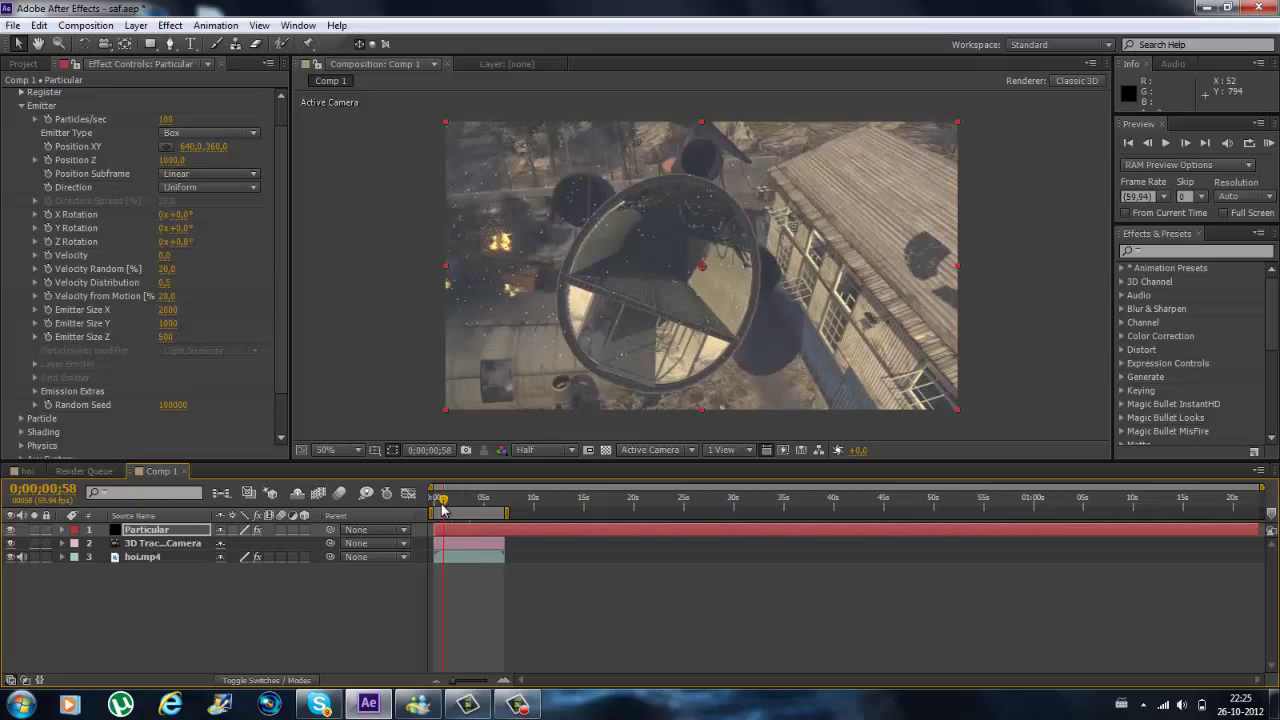
# Widen Emitter Size X to 3500, then 5000
pyautogui.click(168, 310)
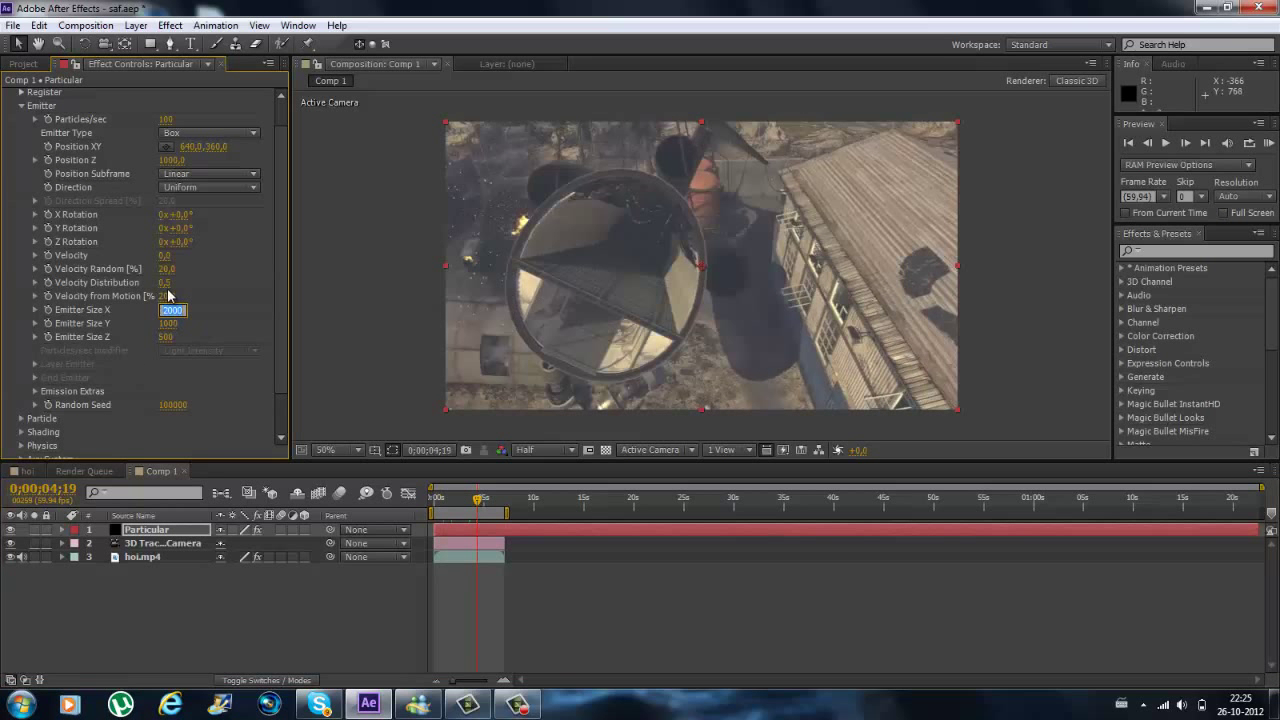
pyautogui.write('3500')
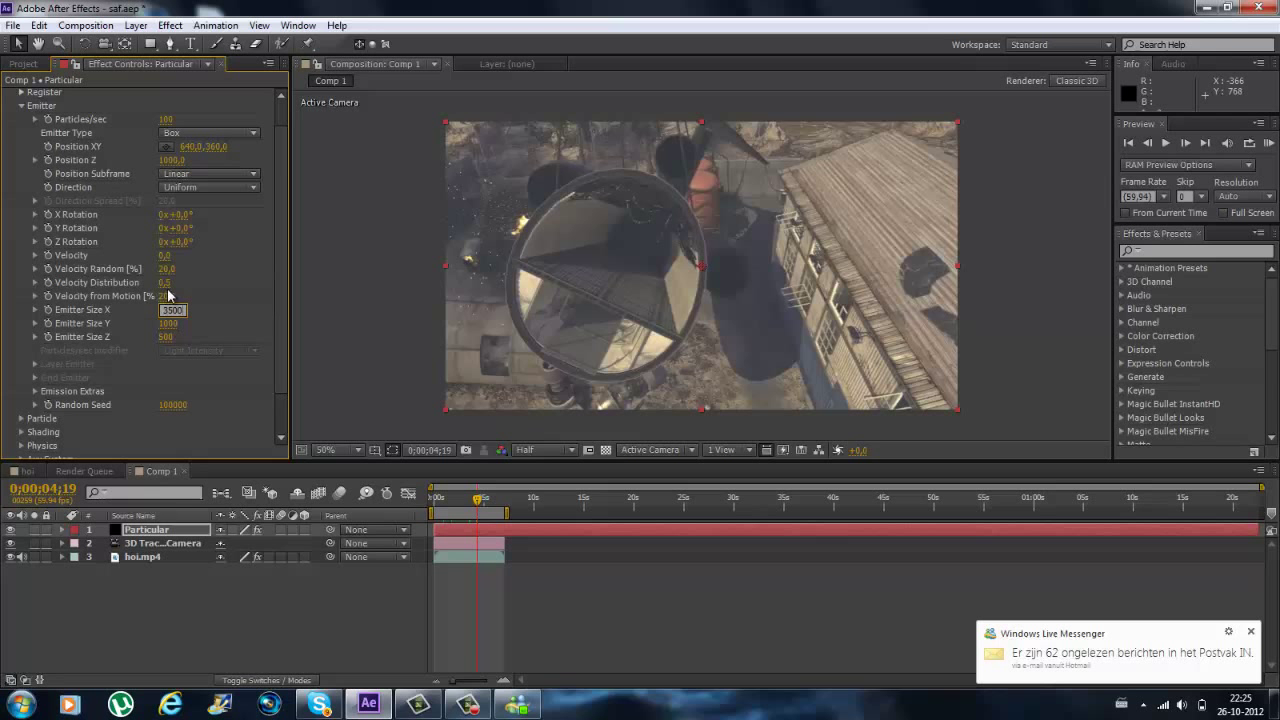
pyautogui.press('Return')
pyautogui.click(170, 310)
pyautogui.press('Return')
# Zoom the timeline and end the work area at 5 seconds
pyautogui.moveTo(459, 684); pyautogui.dragTo(508, 683)
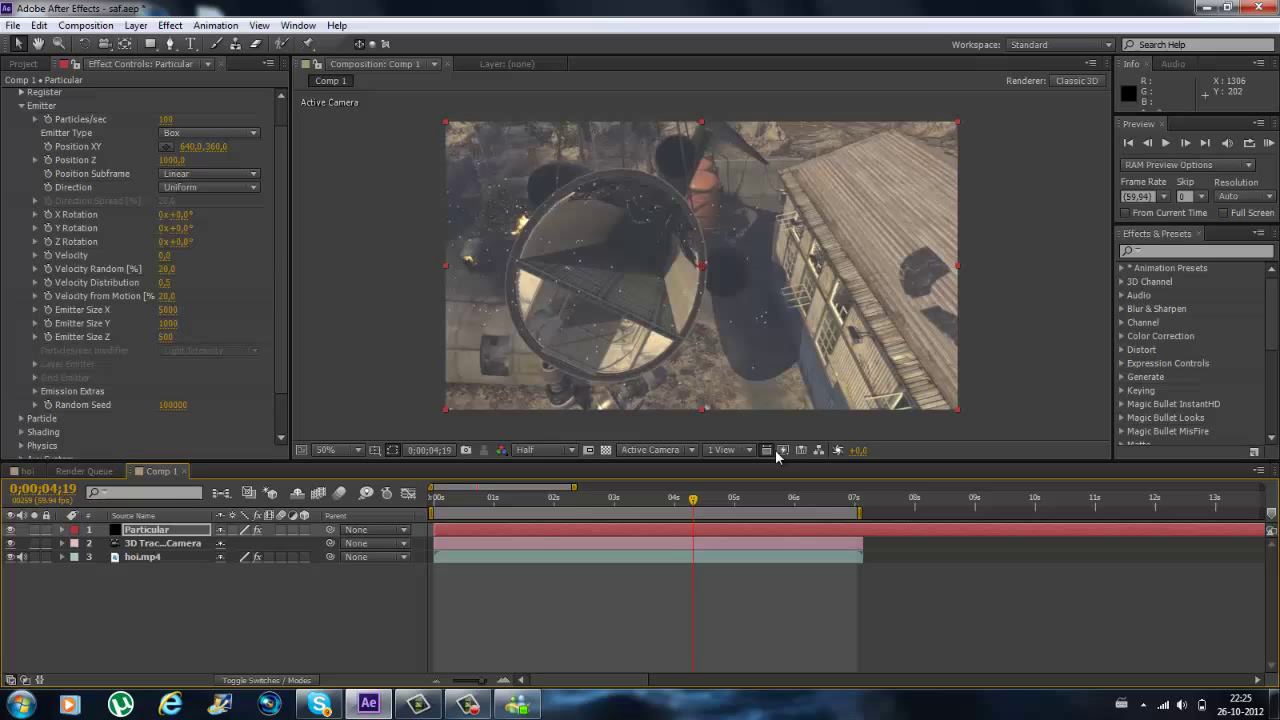
pyautogui.click(738, 500)
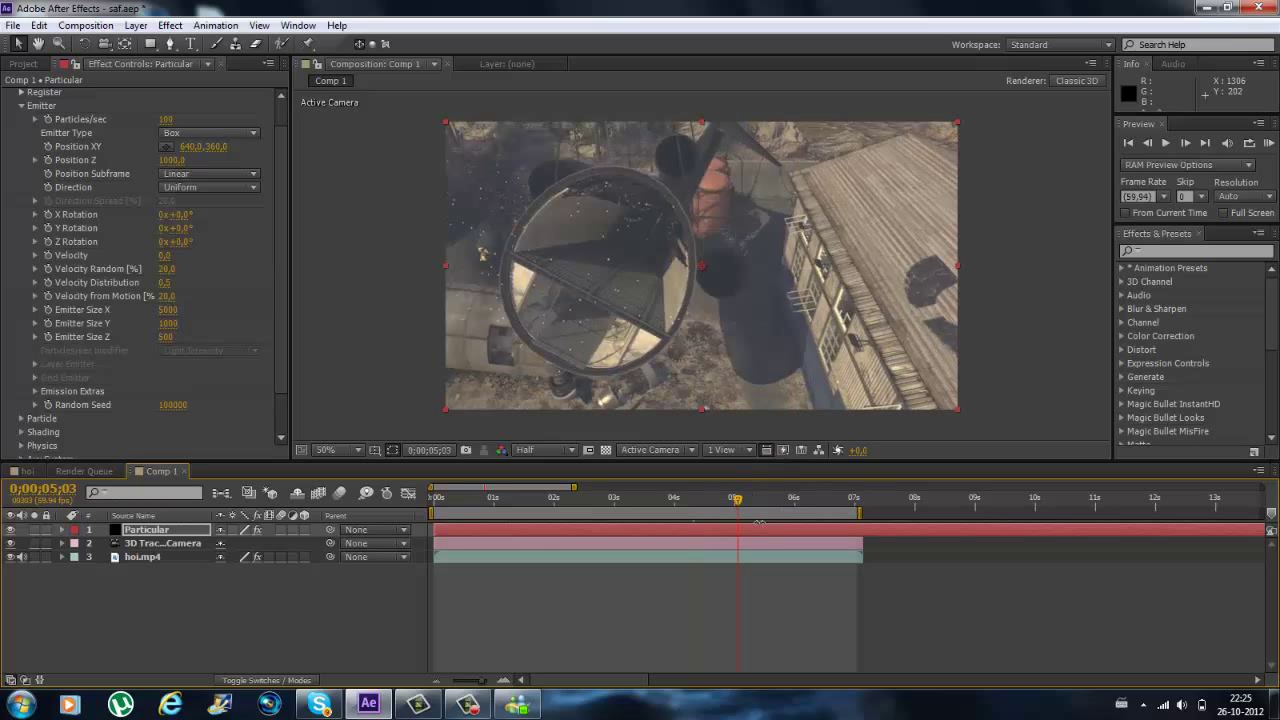
pyautogui.moveTo(858, 512); pyautogui.dragTo(735, 512)
# Expand Particular's Particle settings and RAM preview the work area
pyautogui.scroll(-2, 248, 304)
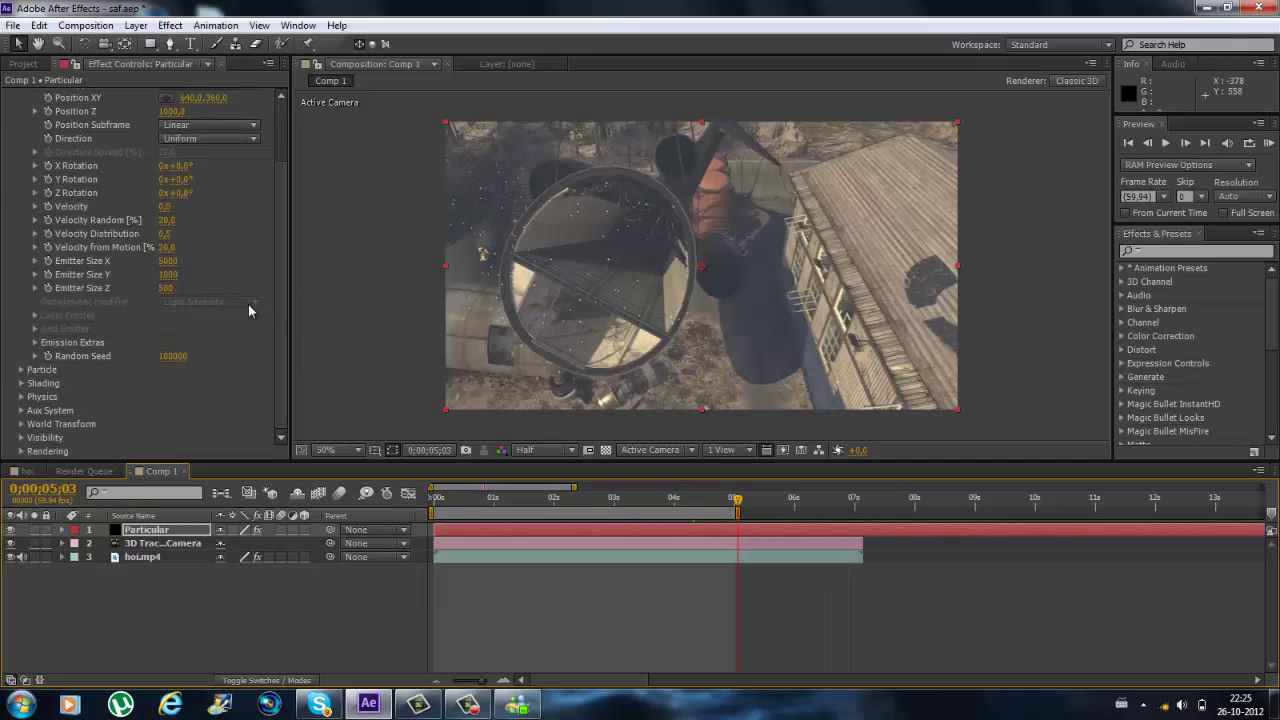
pyautogui.click(21, 370)
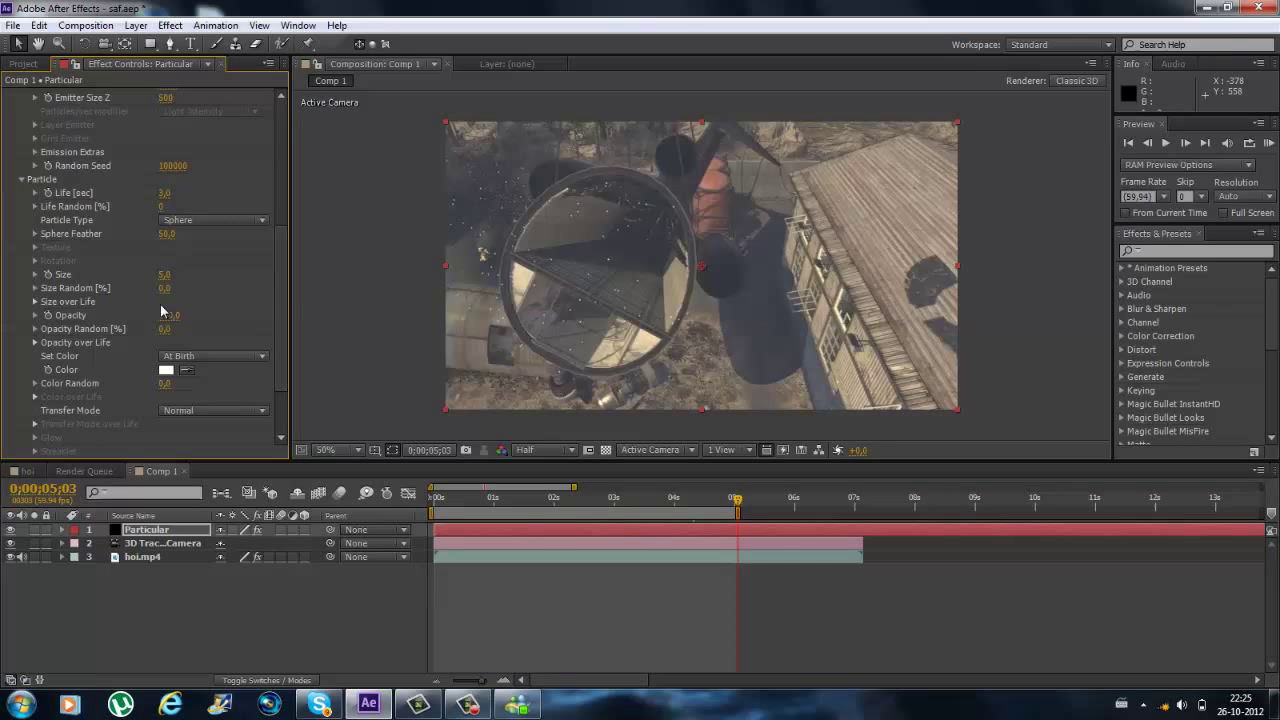
pyautogui.click(1269, 143)
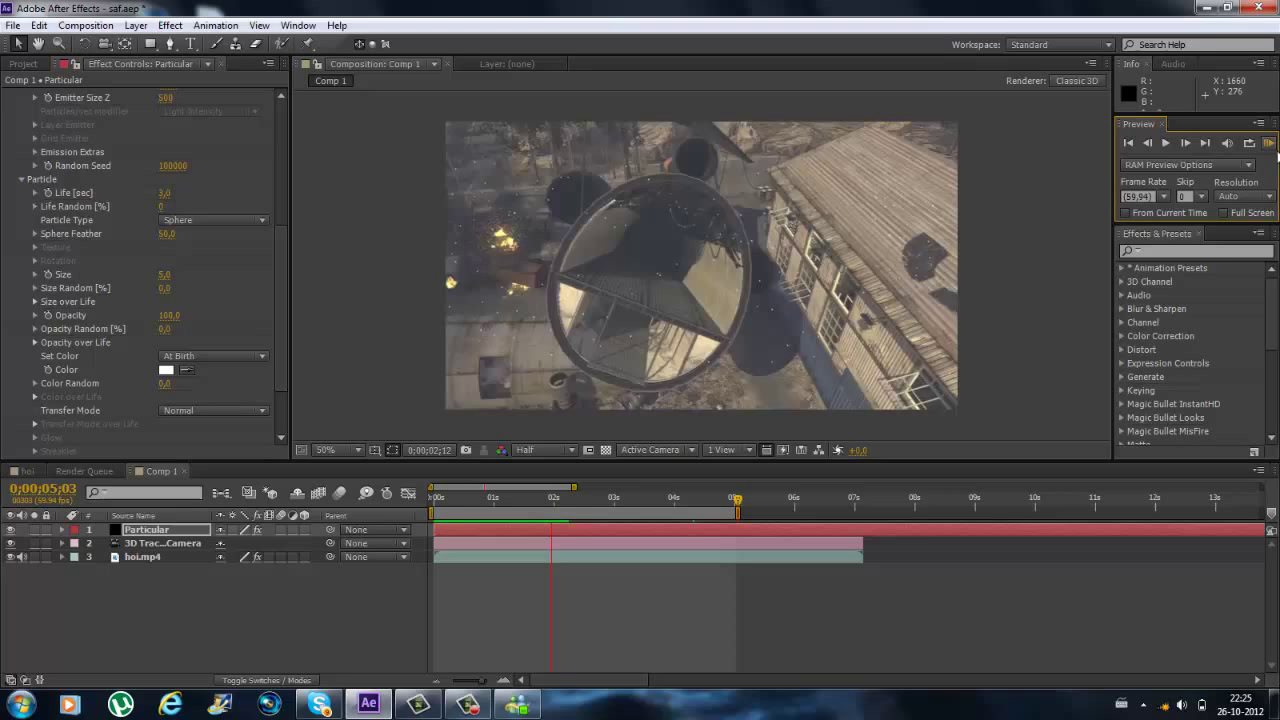
pyautogui.press('space')
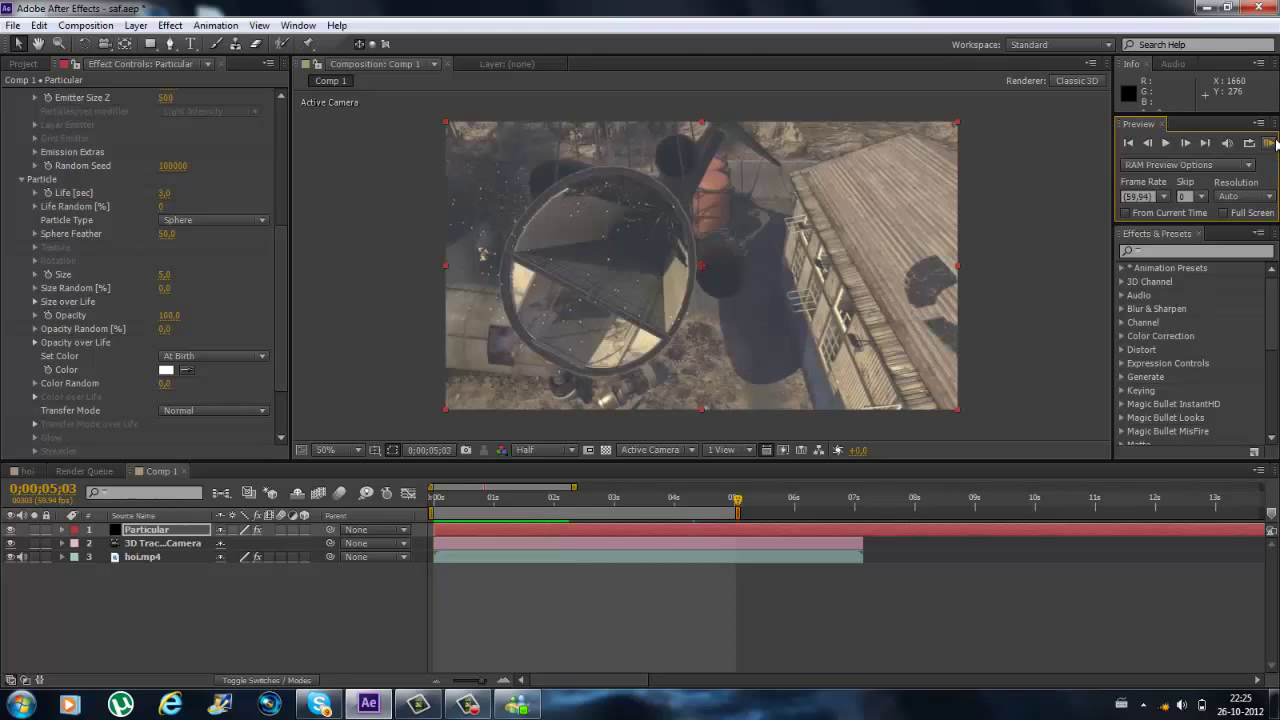
# Set particle Size to 10, then to 8
pyautogui.click(166, 276)
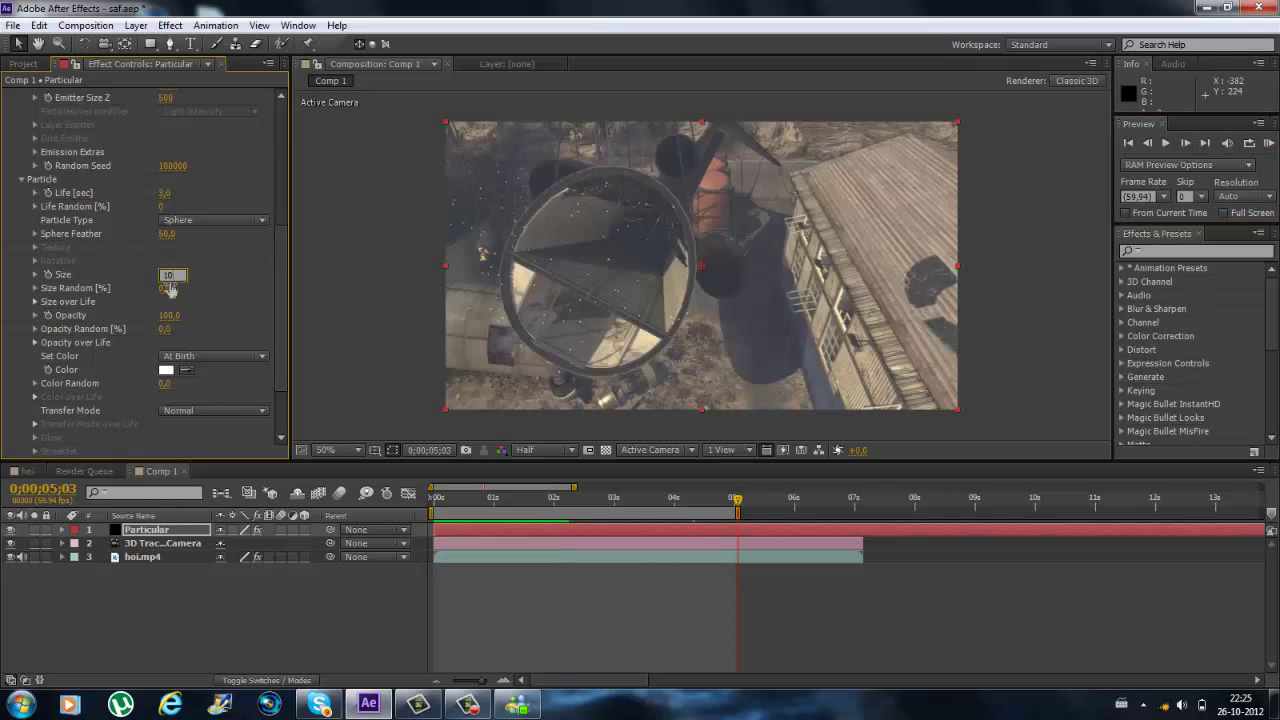
pyautogui.write('10')
pyautogui.press('Return')
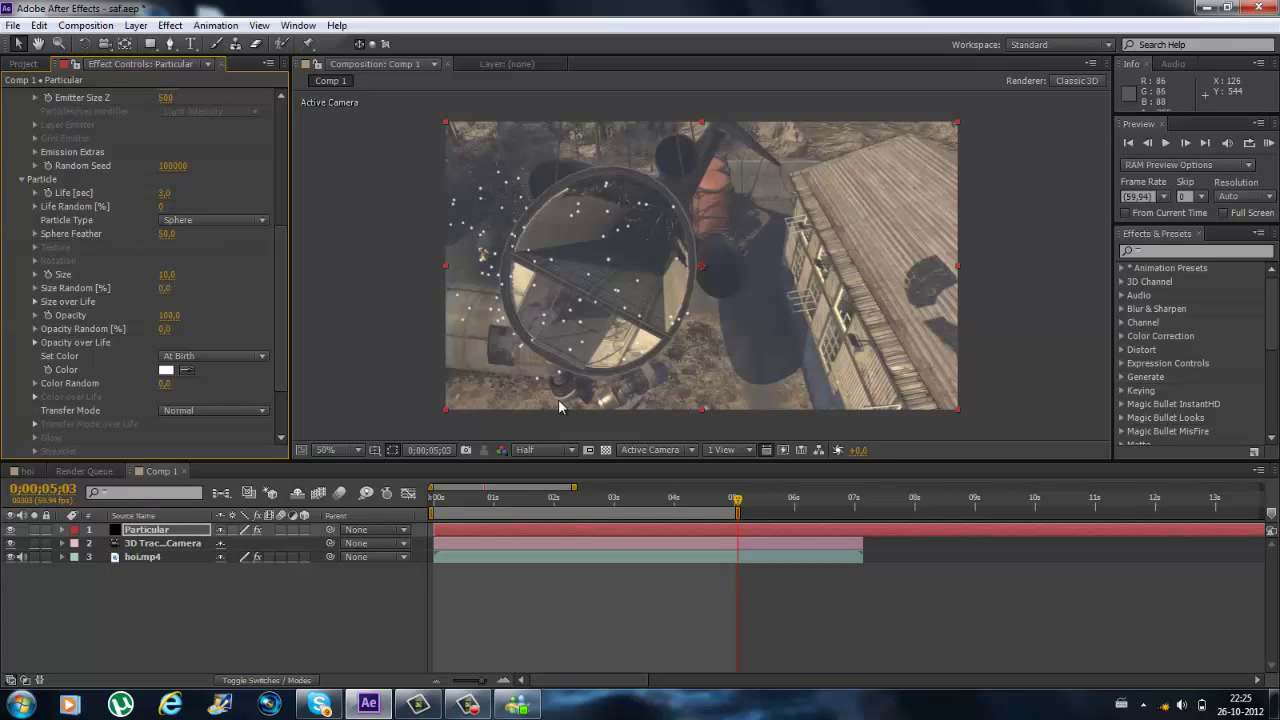
pyautogui.click(565, 500)
pyautogui.click(598, 500)
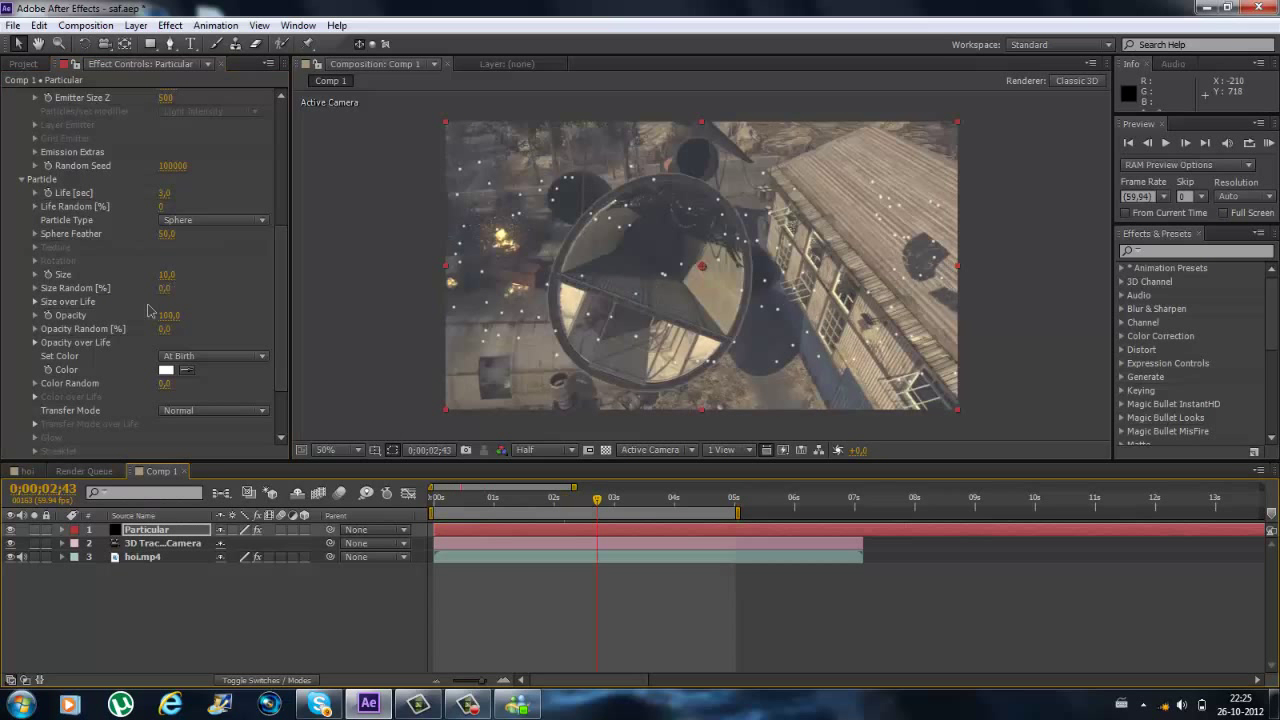
pyautogui.click(166, 274)
pyautogui.write('8')
pyautogui.press('Return')
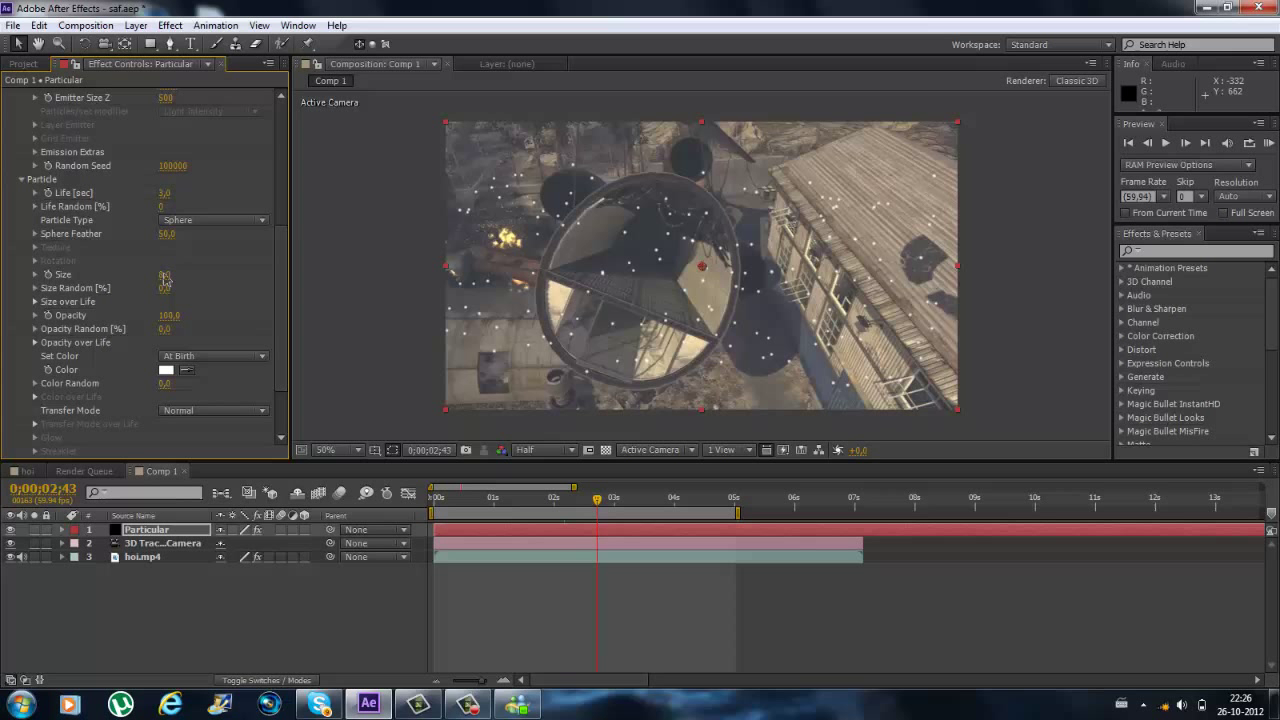
# Set Size Random to 55% and expand the Opacity over Life curve
pyautogui.click(162, 288)
pyautogui.write('55')
pyautogui.press('Return')
pyautogui.click(35, 342)
# Widen the Effect Controls panel and scrub the clip to about 2 and 3.5 seconds
pyautogui.scroll(-1, 248, 370)
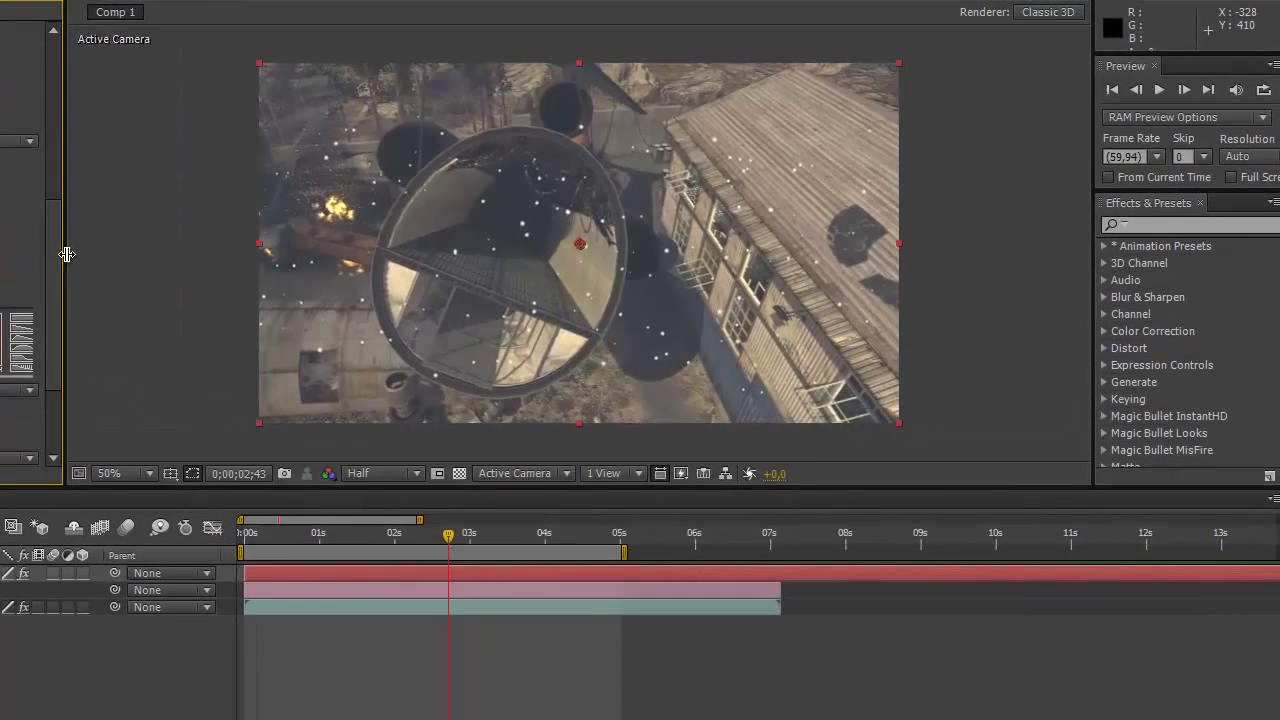
pyautogui.moveTo(176, 270); pyautogui.dragTo(256, 274)
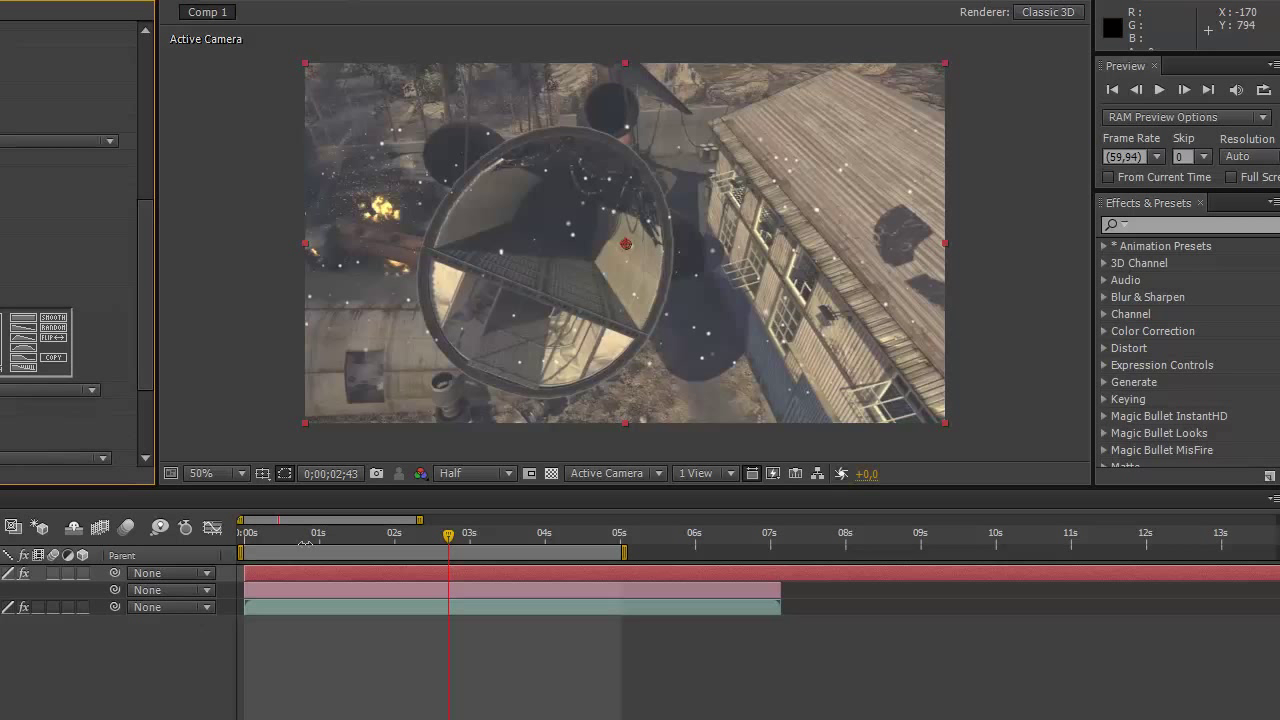
pyautogui.click(305, 545)
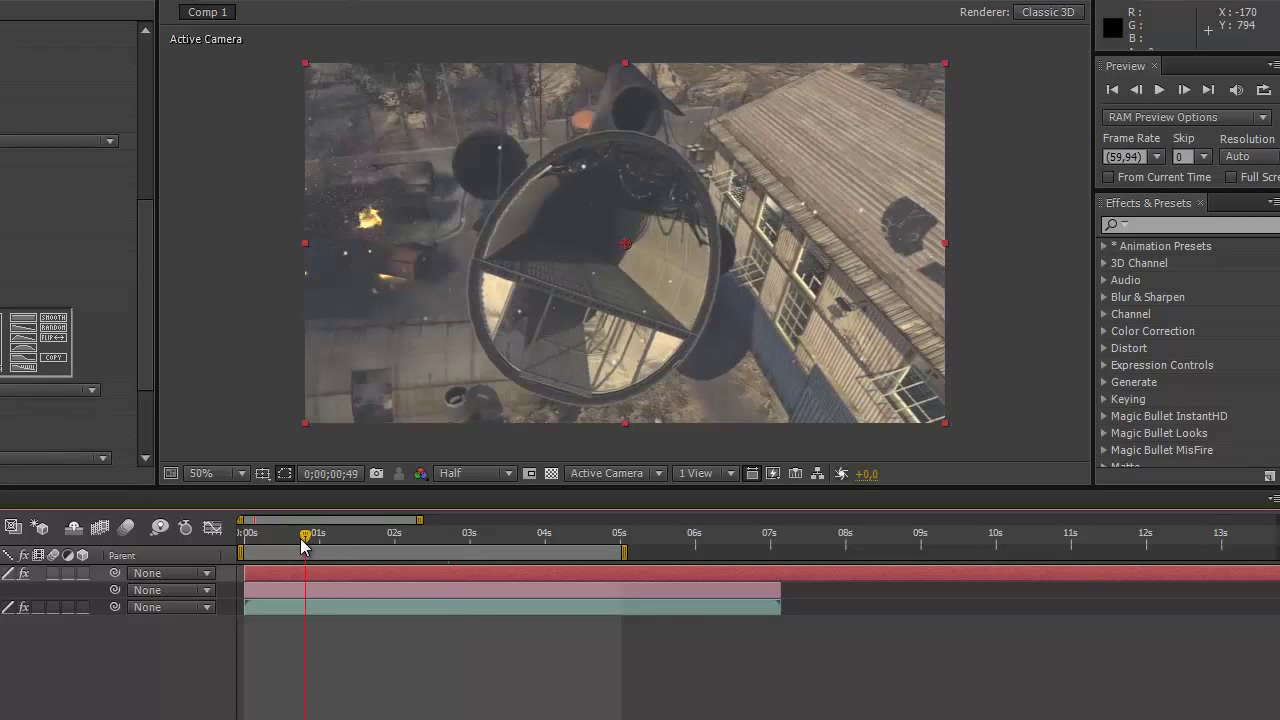
pyautogui.click(384, 534)
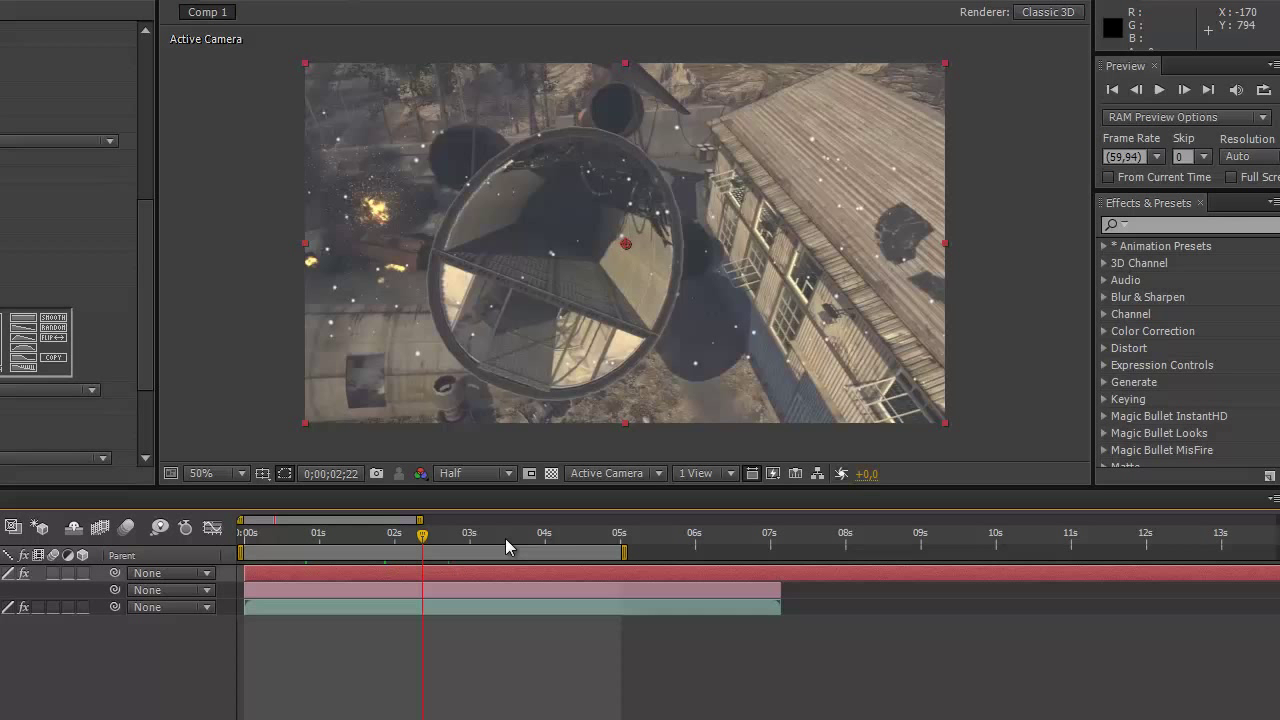
pyautogui.click(505, 538)
# Shape the Opacity over Life graph into a fade-in/out and RAM preview
pyautogui.moveTo(142, 363); pyautogui.dragTo(150, 200)
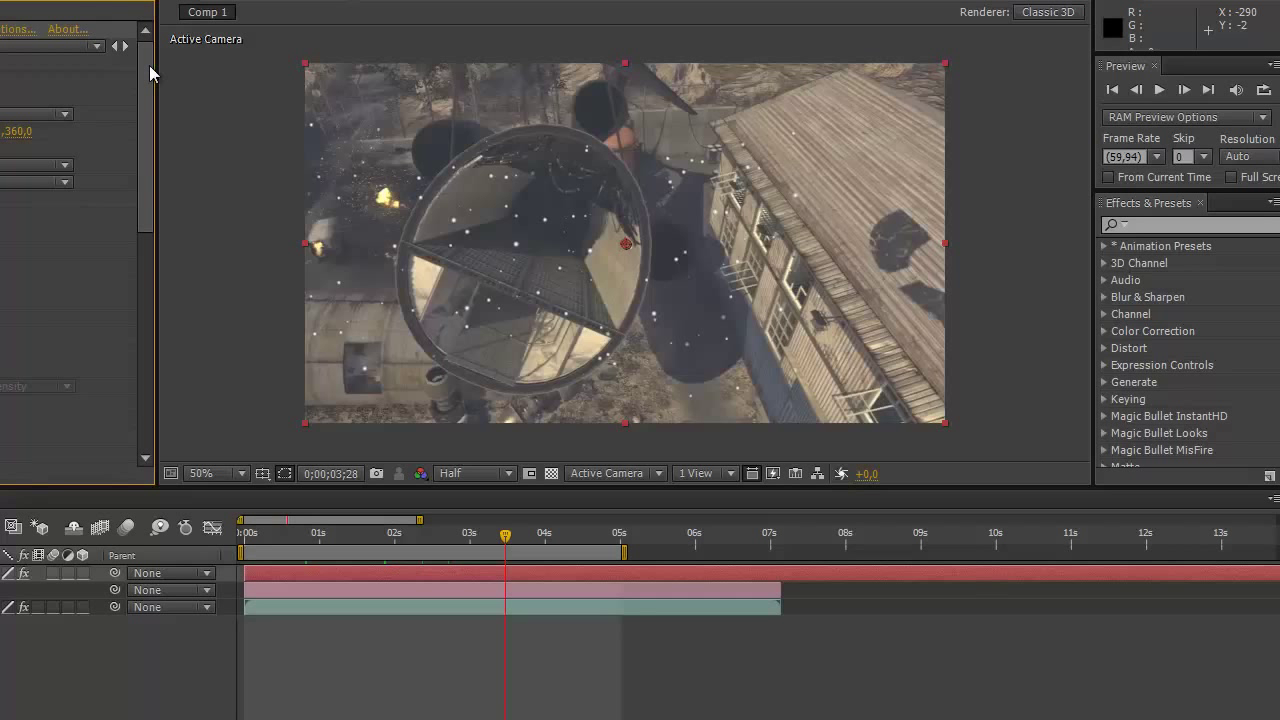
pyautogui.moveTo(149, 65); pyautogui.dragTo(138, 315)
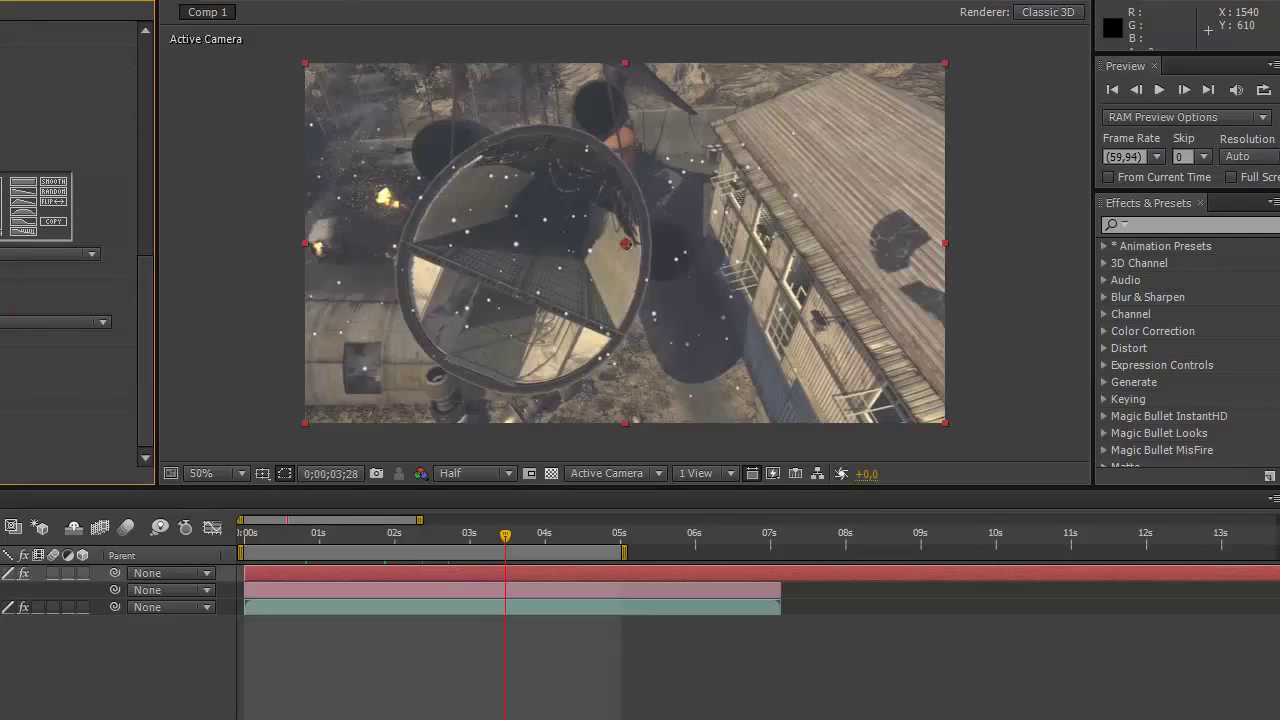
pyautogui.press('KP_0')
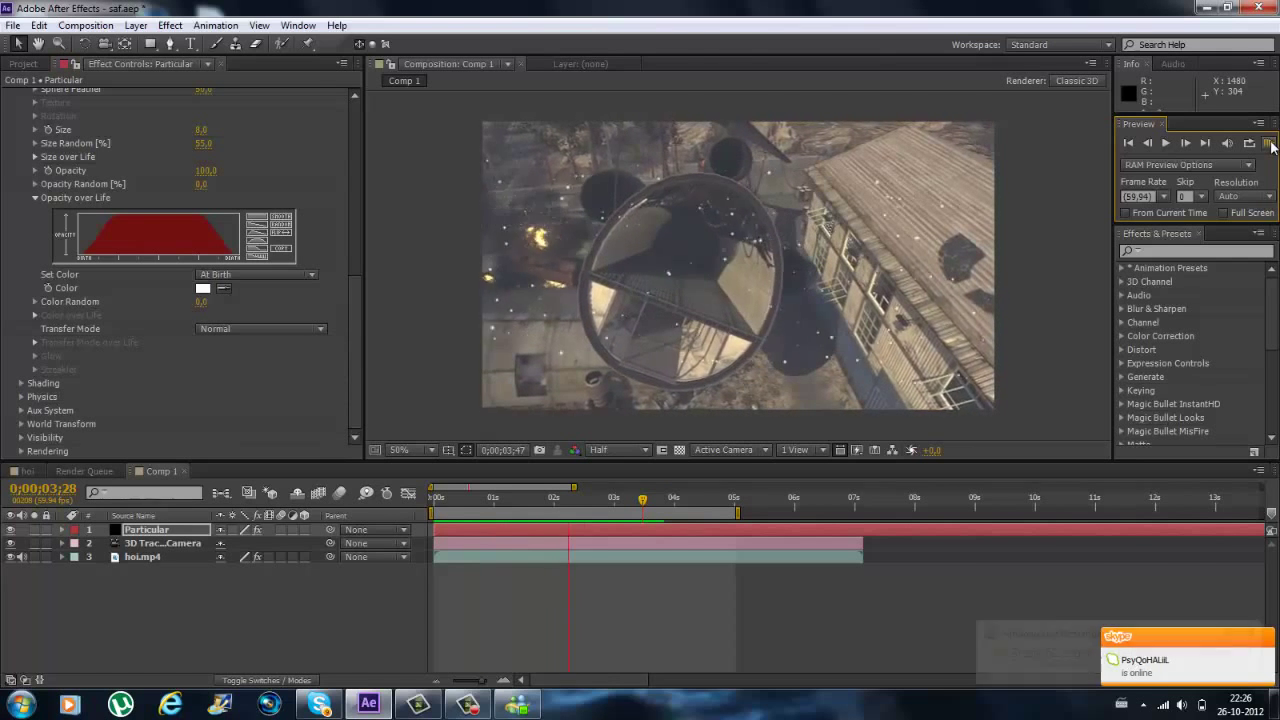
# Stop the preview and set emitter Position Z to 2000 and Particles/sec to 150
pyautogui.click(1268, 143)
pyautogui.scroll(10, 186, 232)
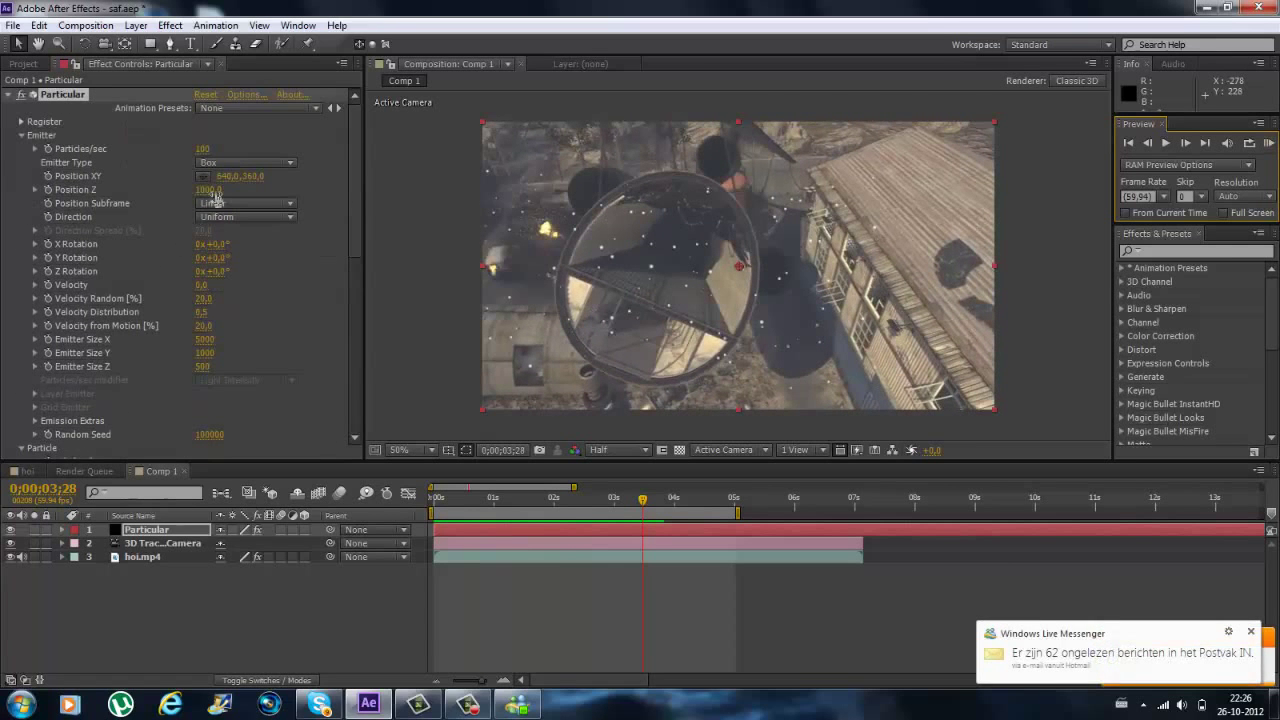
pyautogui.click(209, 190)
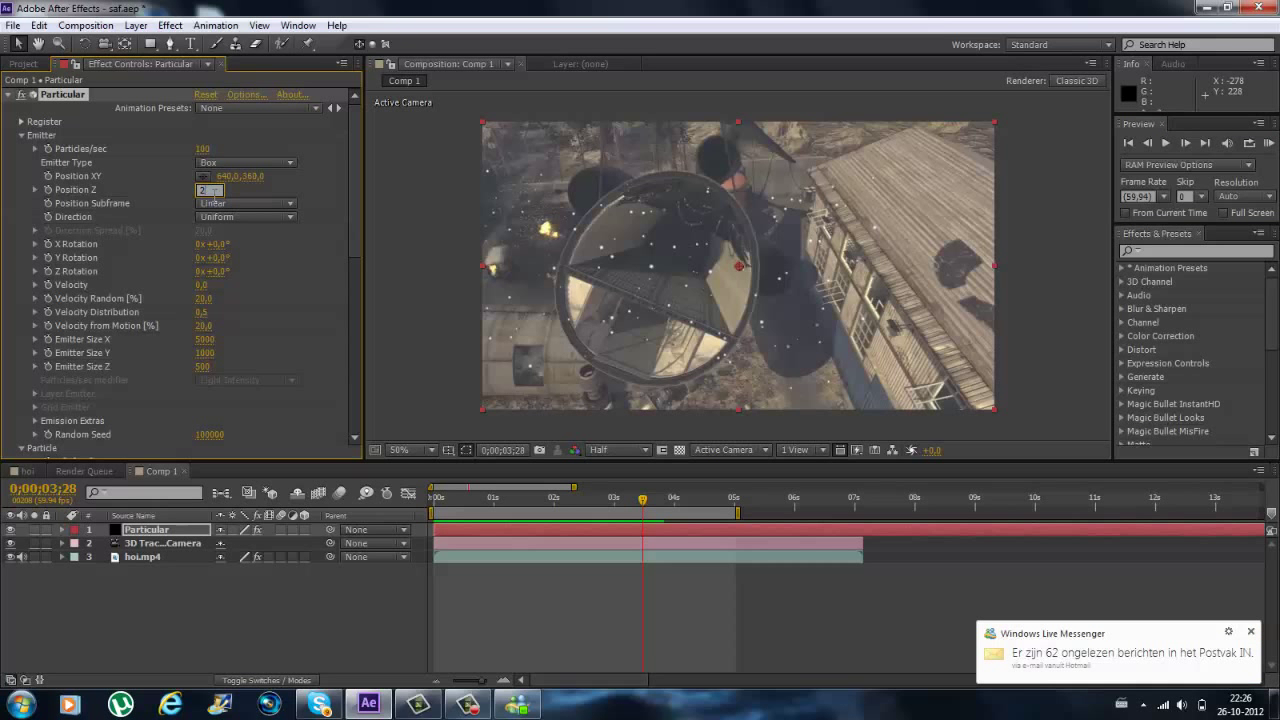
pyautogui.press('Return')
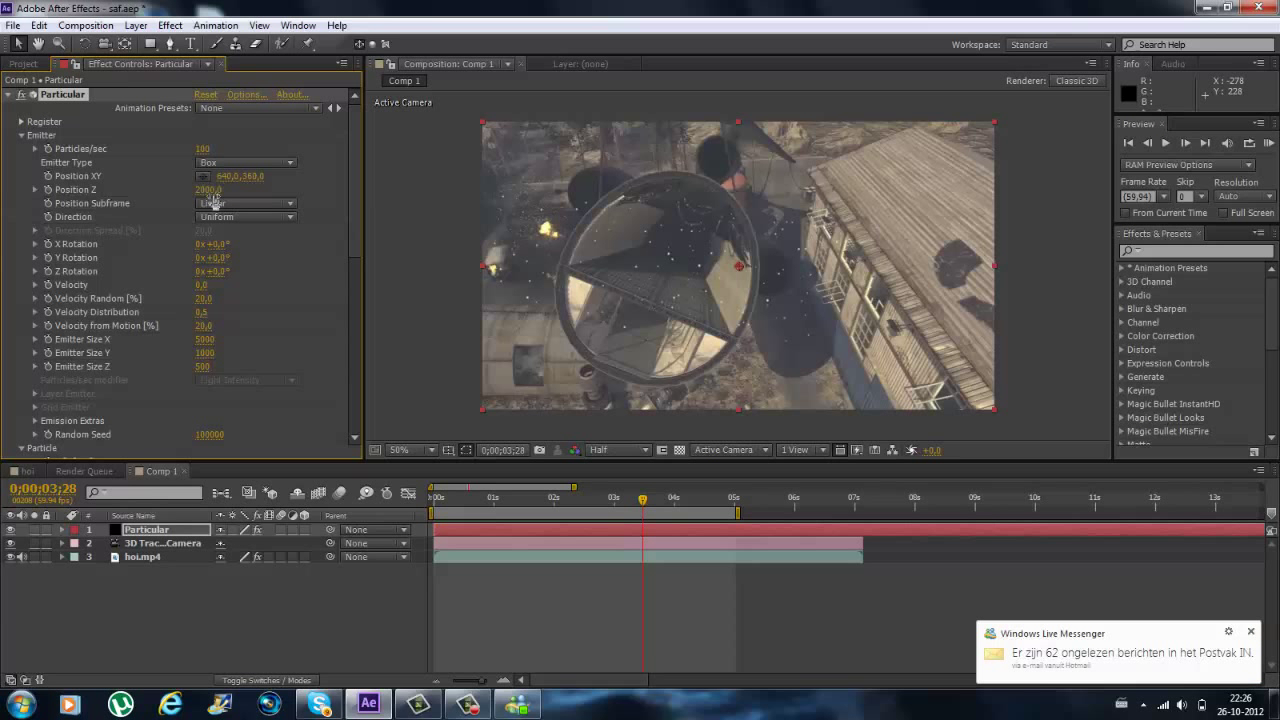
pyautogui.click(204, 148)
pyautogui.write('15')
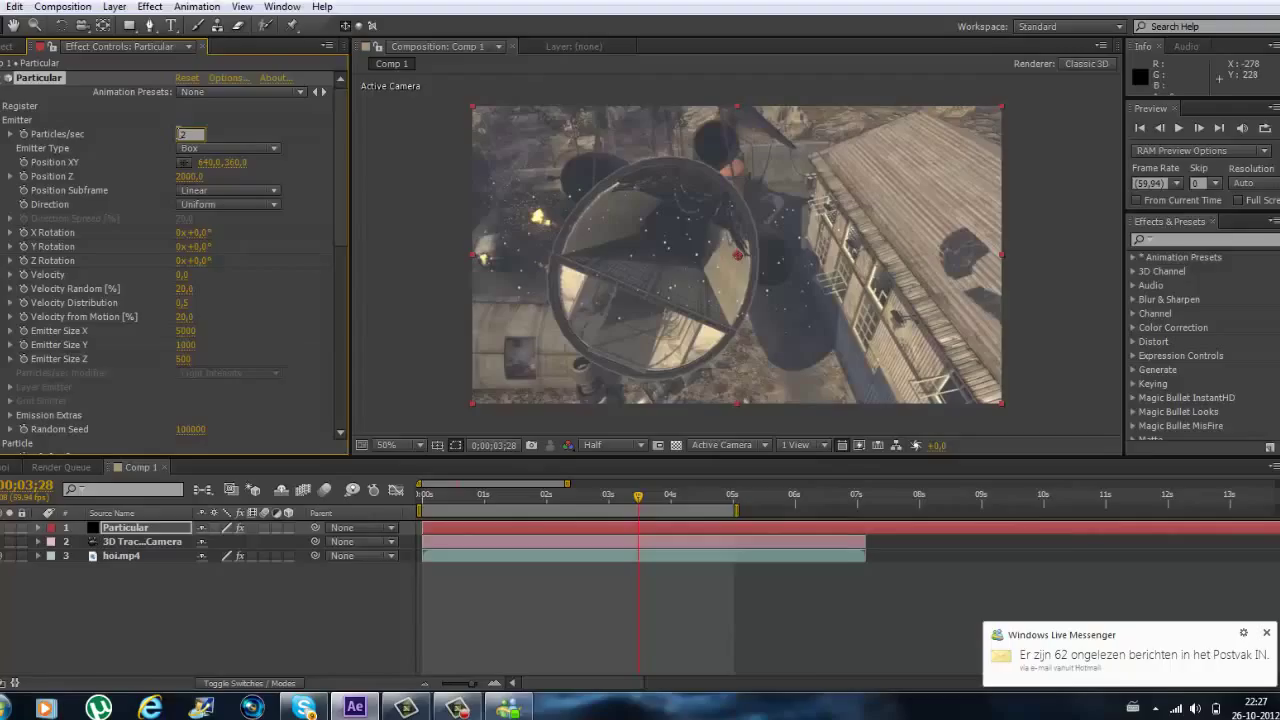
pyautogui.write('0')
pyautogui.press('Return')
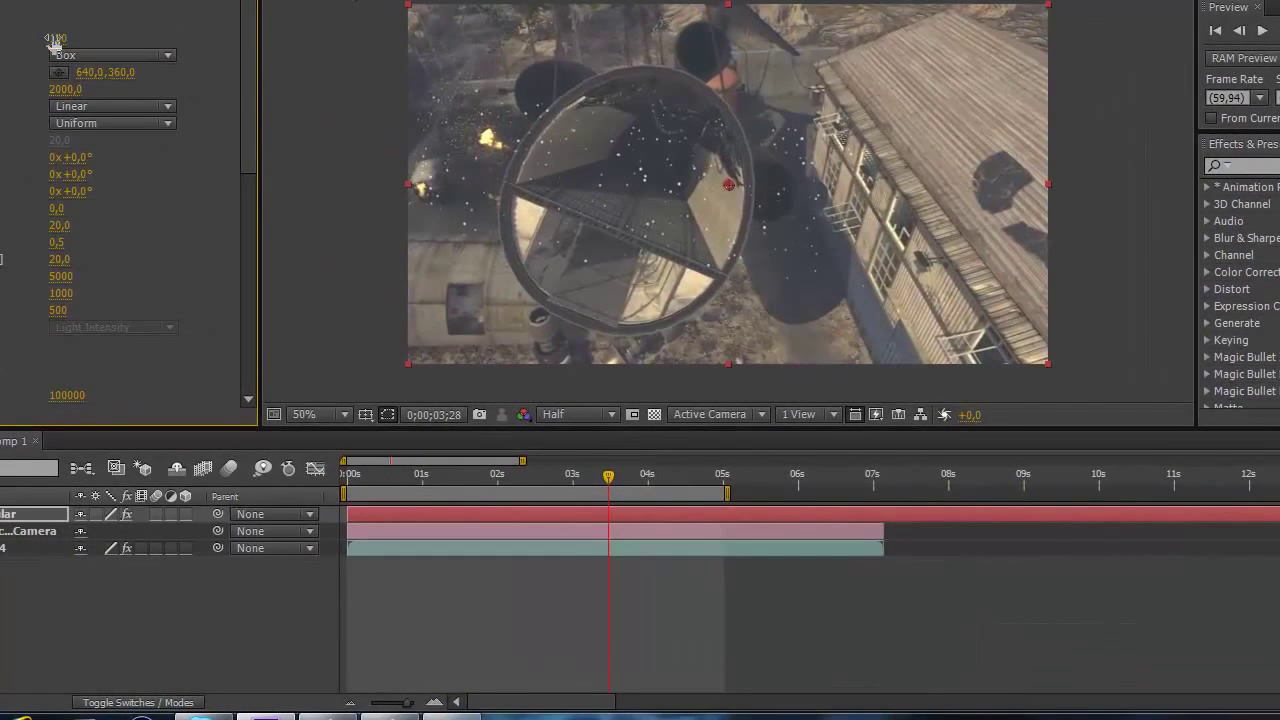
# Set Emitter Size Y to 2000 and X to 6000, then RAM-preview the wider field
pyautogui.click(62, 296)
pyautogui.write('2000')
pyautogui.click(62, 277)
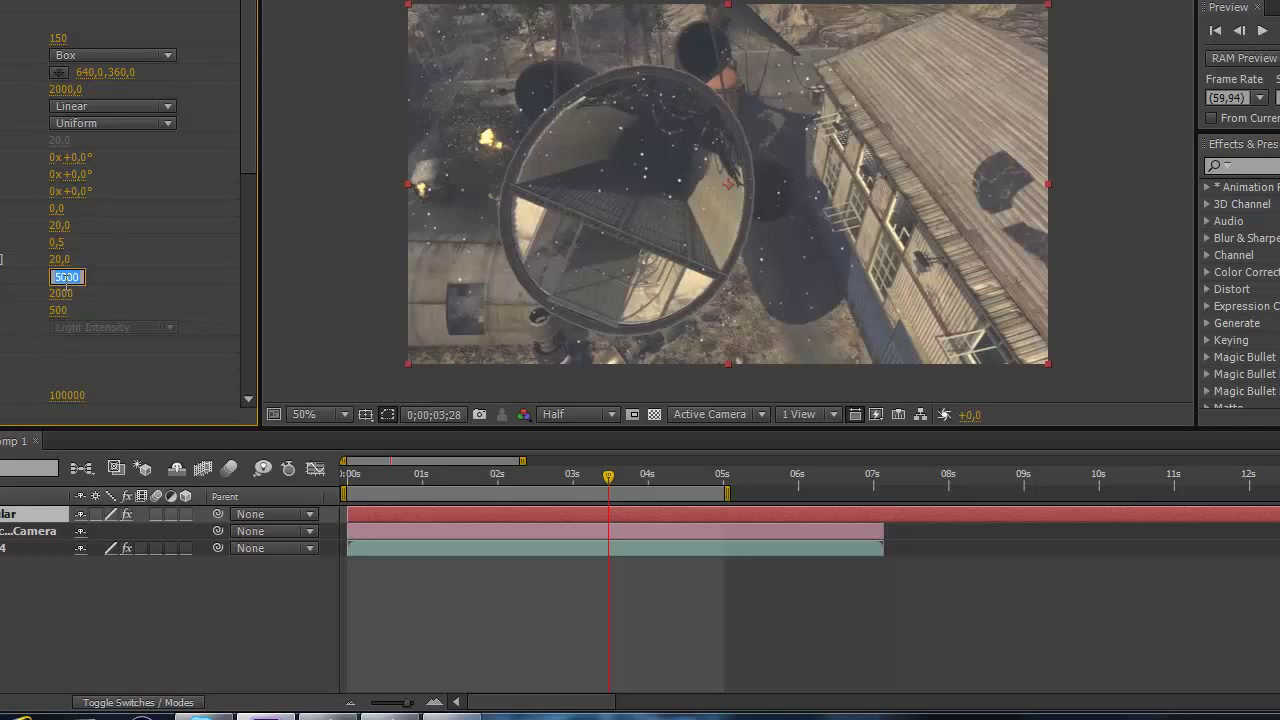
pyautogui.write('6000')
pyautogui.press('Return')
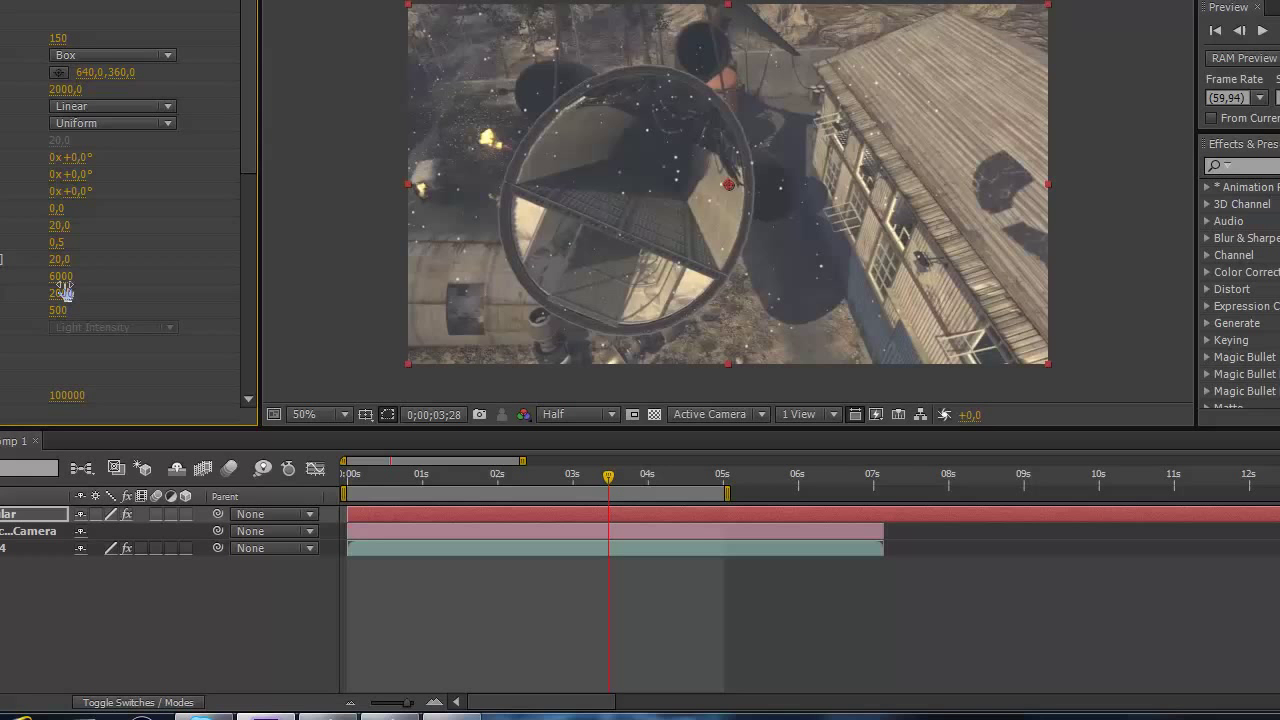
pyautogui.press('KP_0')
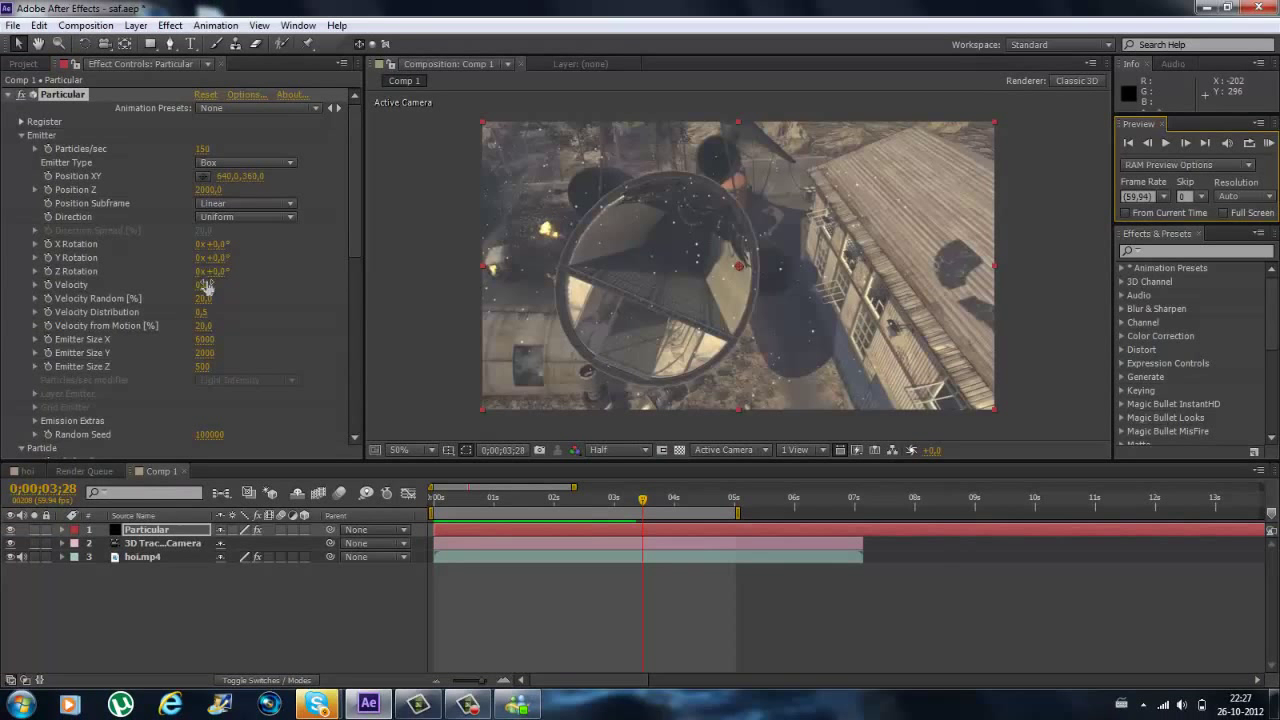
# Set Particle Size to 30 and the emitter Velocity to 10
pyautogui.scroll(-1, 206, 334)
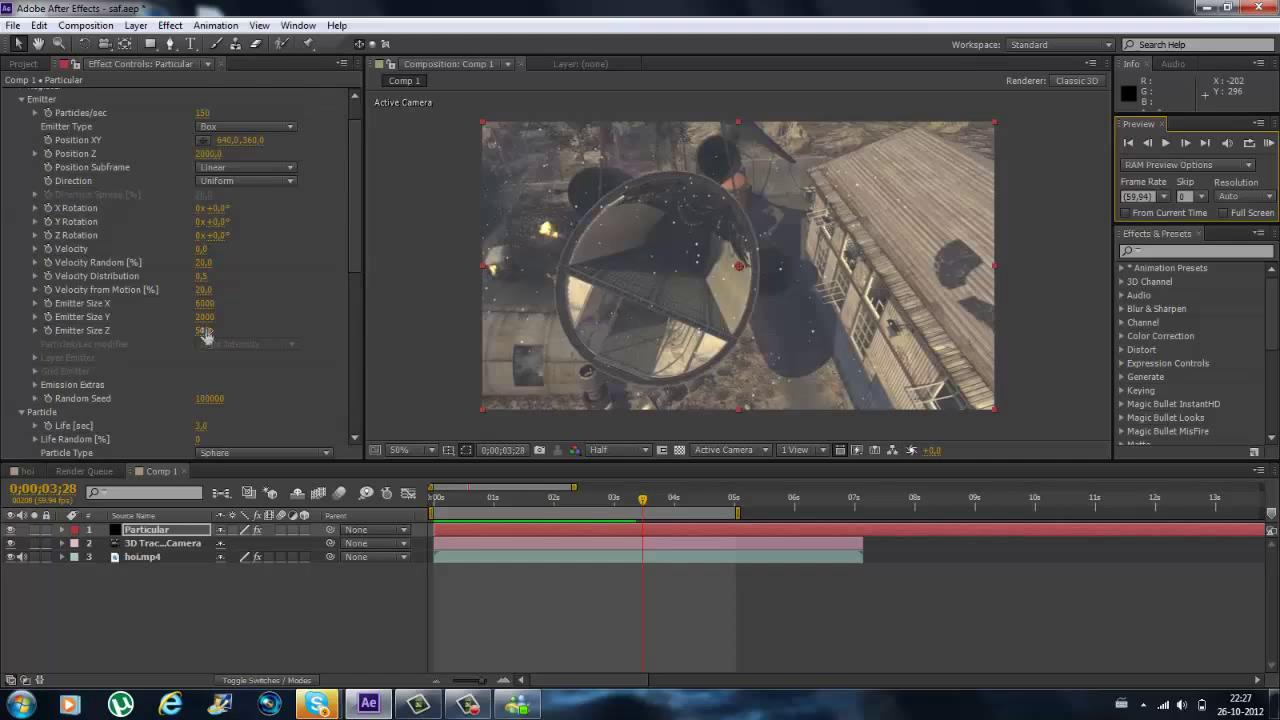
pyautogui.scroll(-4, 206, 337)
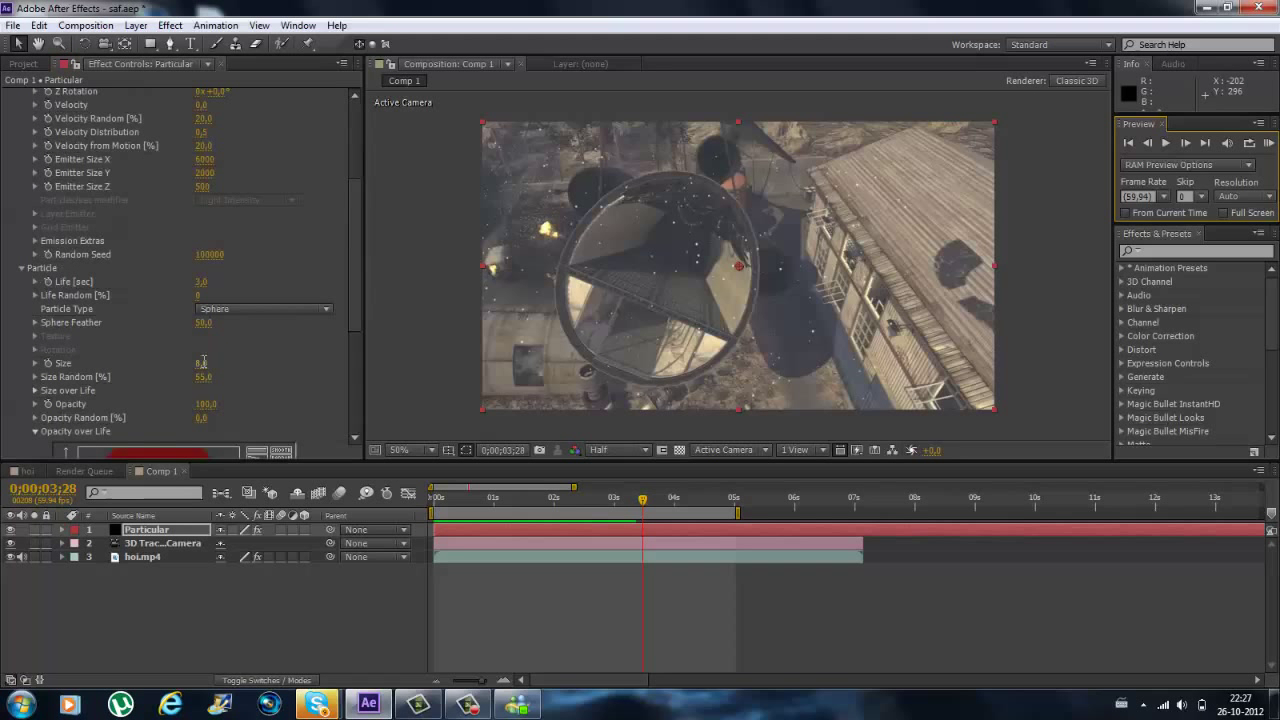
pyautogui.click(204, 363)
pyautogui.write('30')
pyautogui.press('Return')
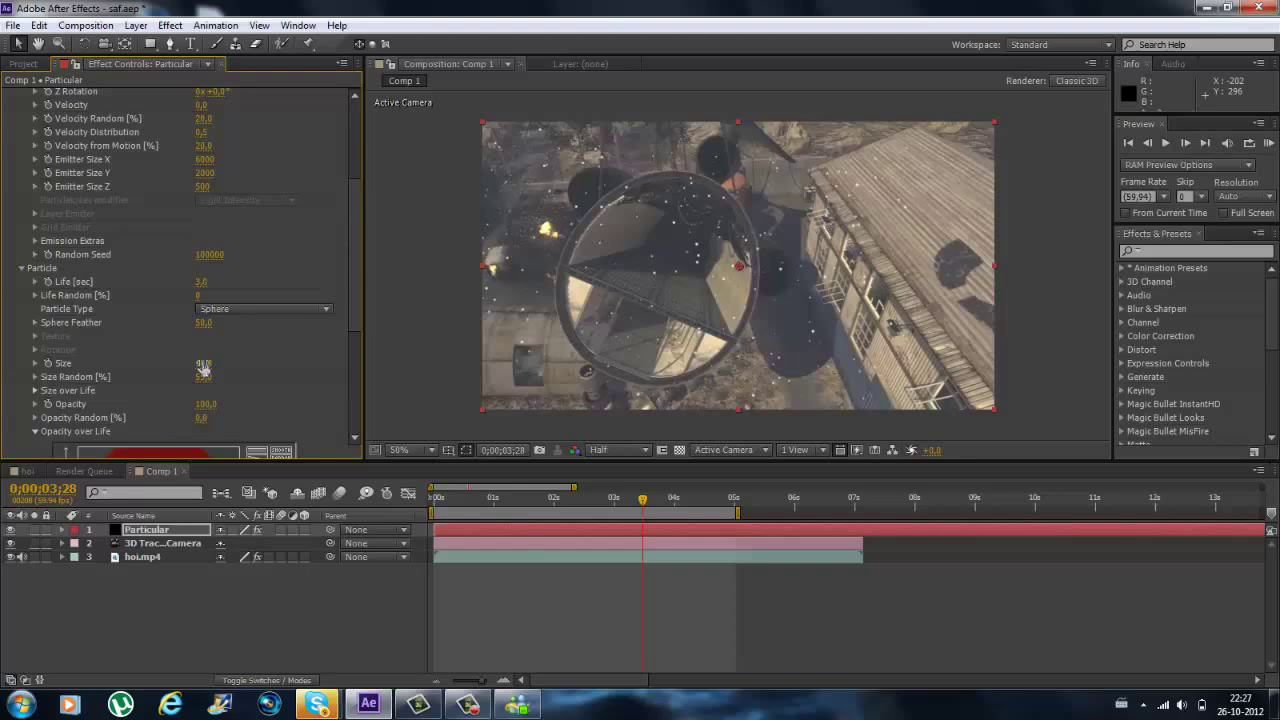
pyautogui.scroll(-7, 249, 285)
pyautogui.scroll(10, 191, 297)
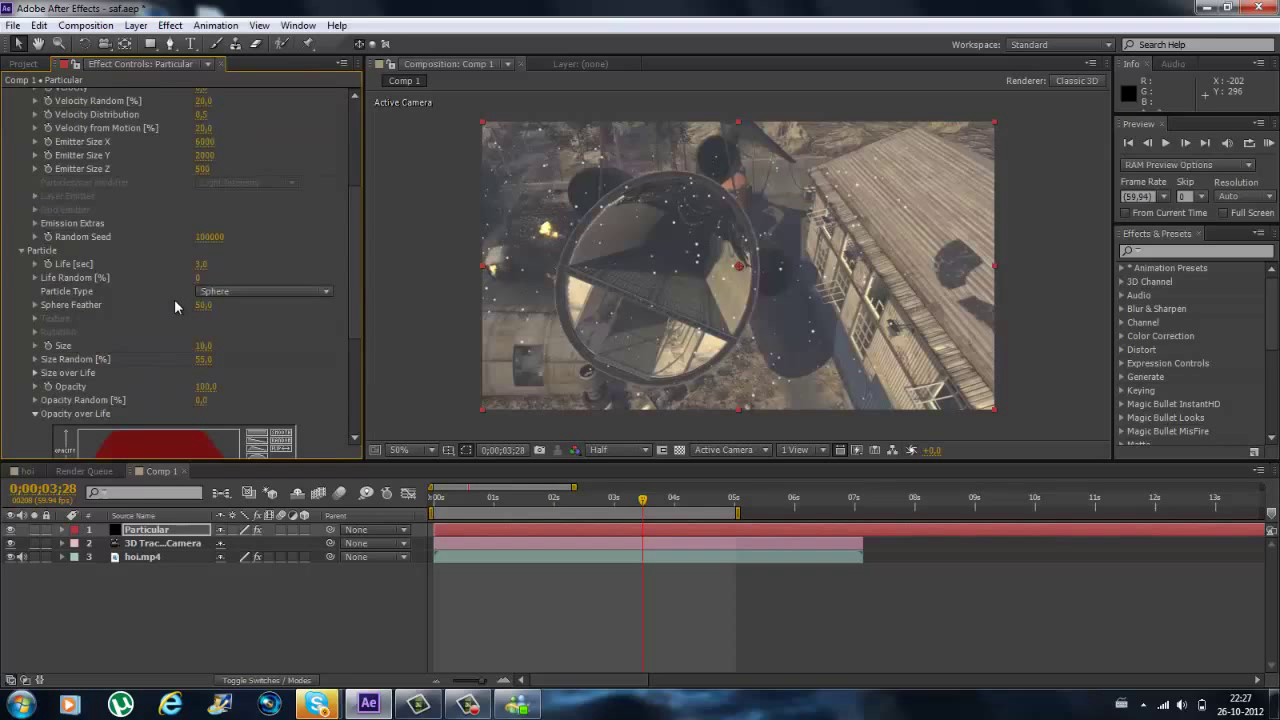
pyautogui.click(203, 231)
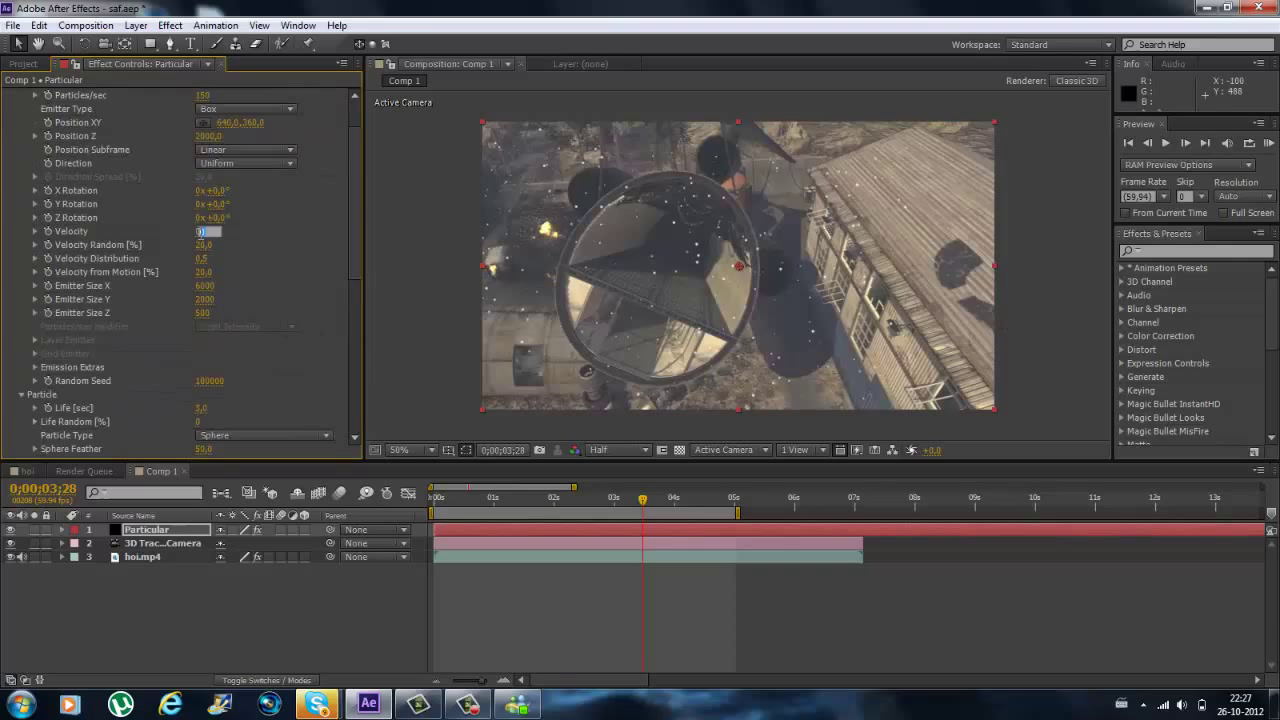
pyautogui.write('10')
pyautogui.press('Return')
# Preview the result, return the time to 0;00;01;45, and collapse Particular's settings
pyautogui.click(1268, 143)
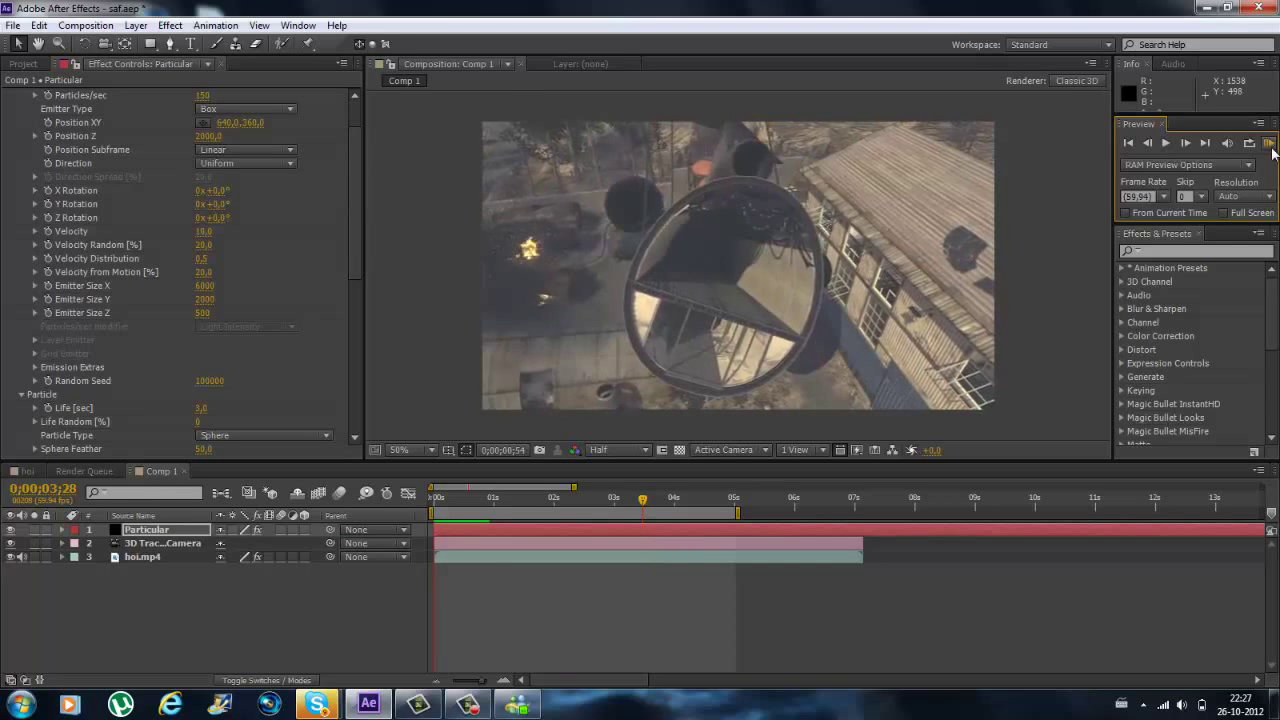
pyautogui.click(557, 476)
pyautogui.moveTo(535, 497); pyautogui.dragTo(653, 499)
pyautogui.scroll(2, 97, 193)
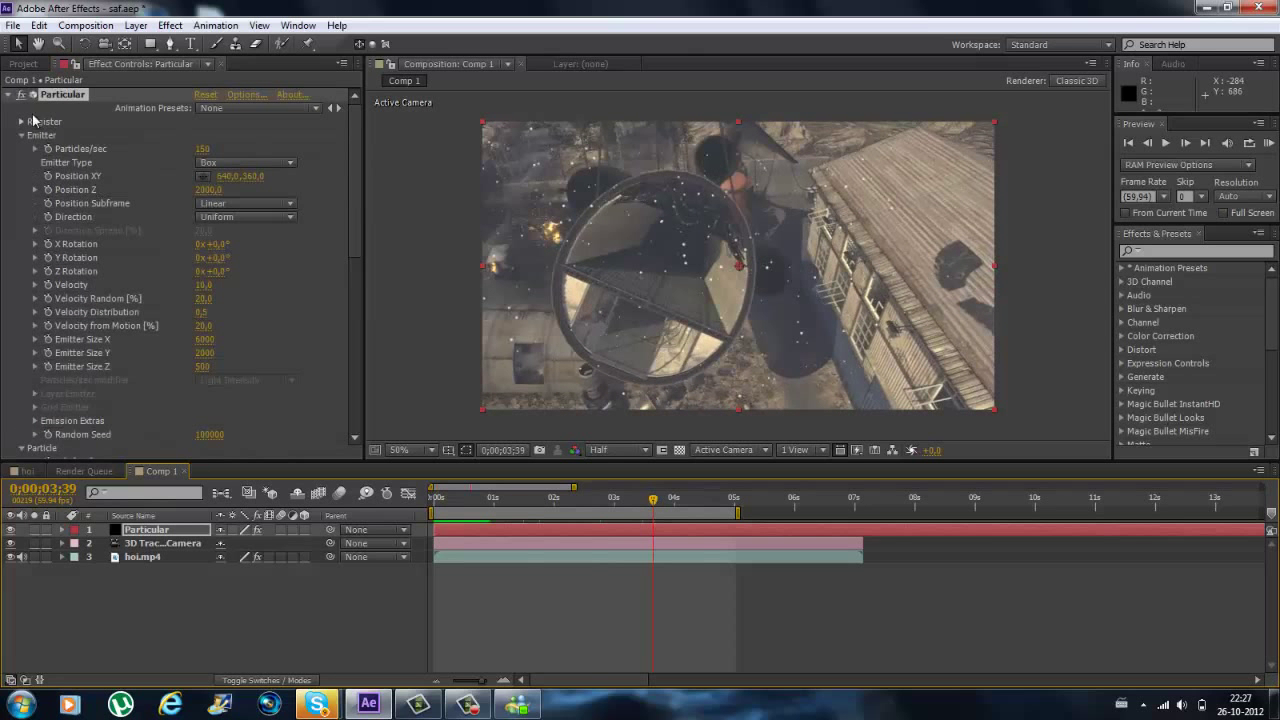
pyautogui.click(8, 95)
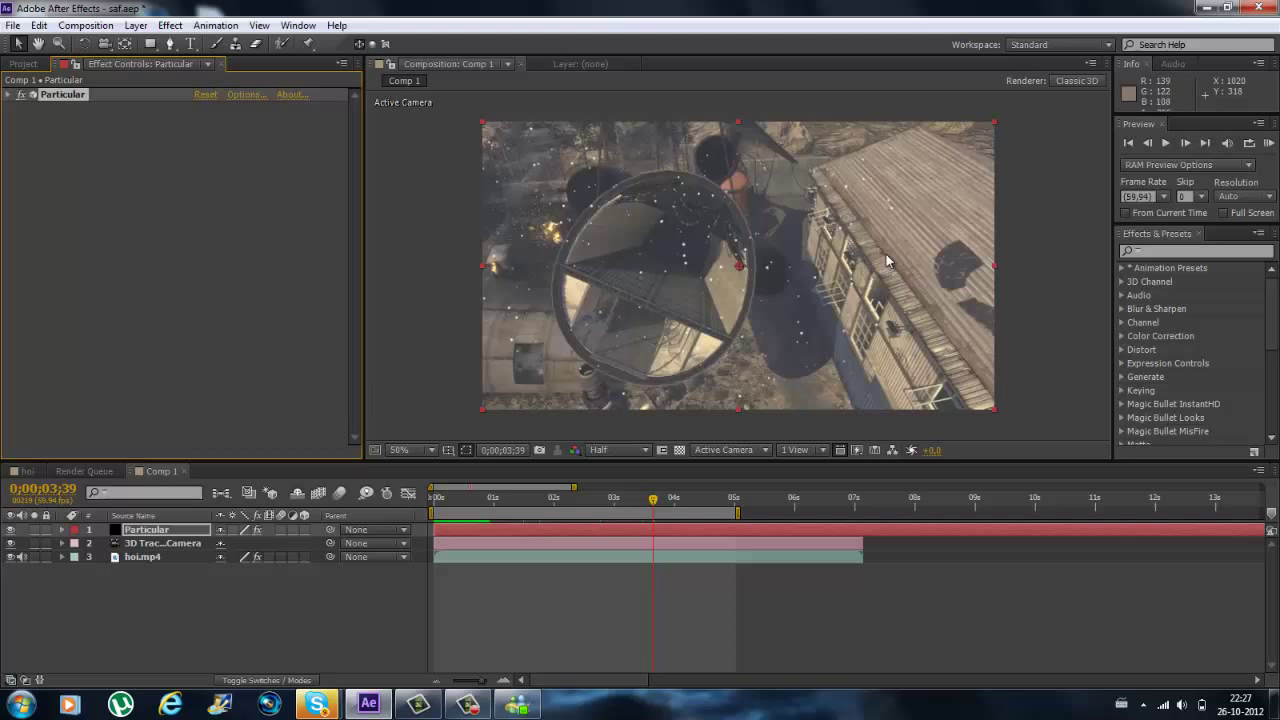
# Change Particular's particle Color swatch from white to pale cyan (B6FFFC)
pyautogui.click(4, 92)
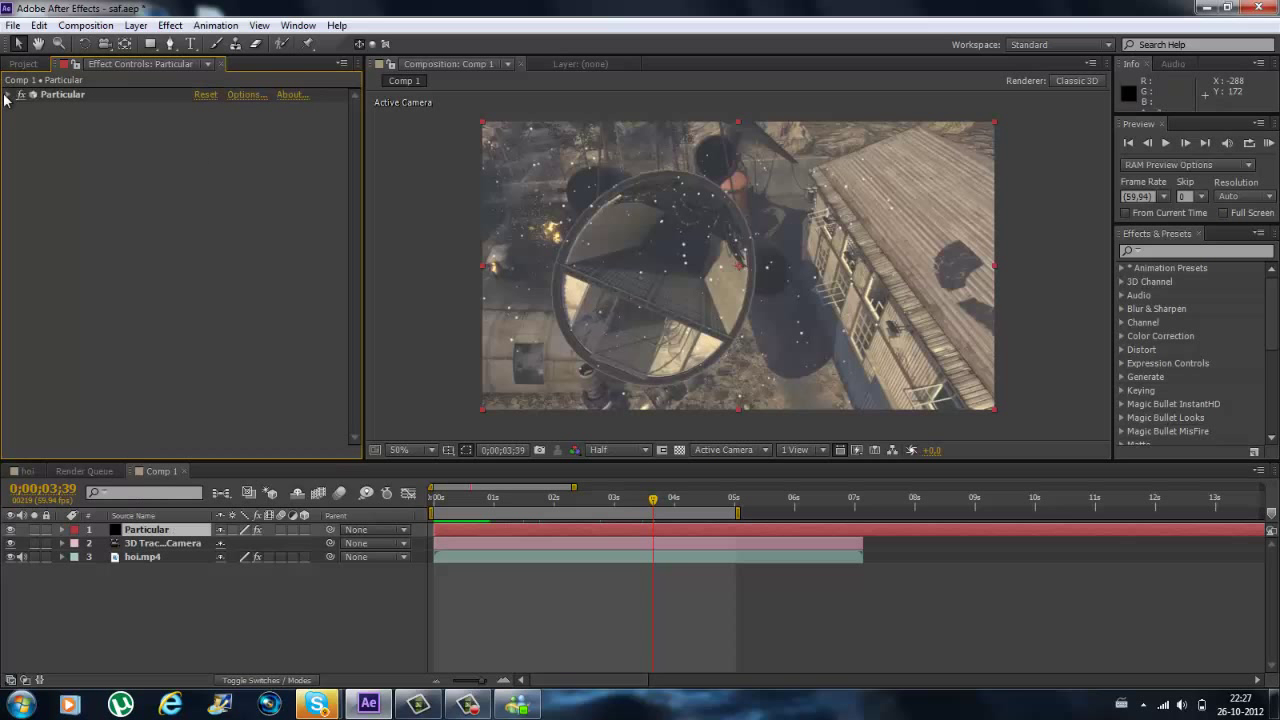
pyautogui.click(8, 95)
pyautogui.scroll(-5, 57, 180)
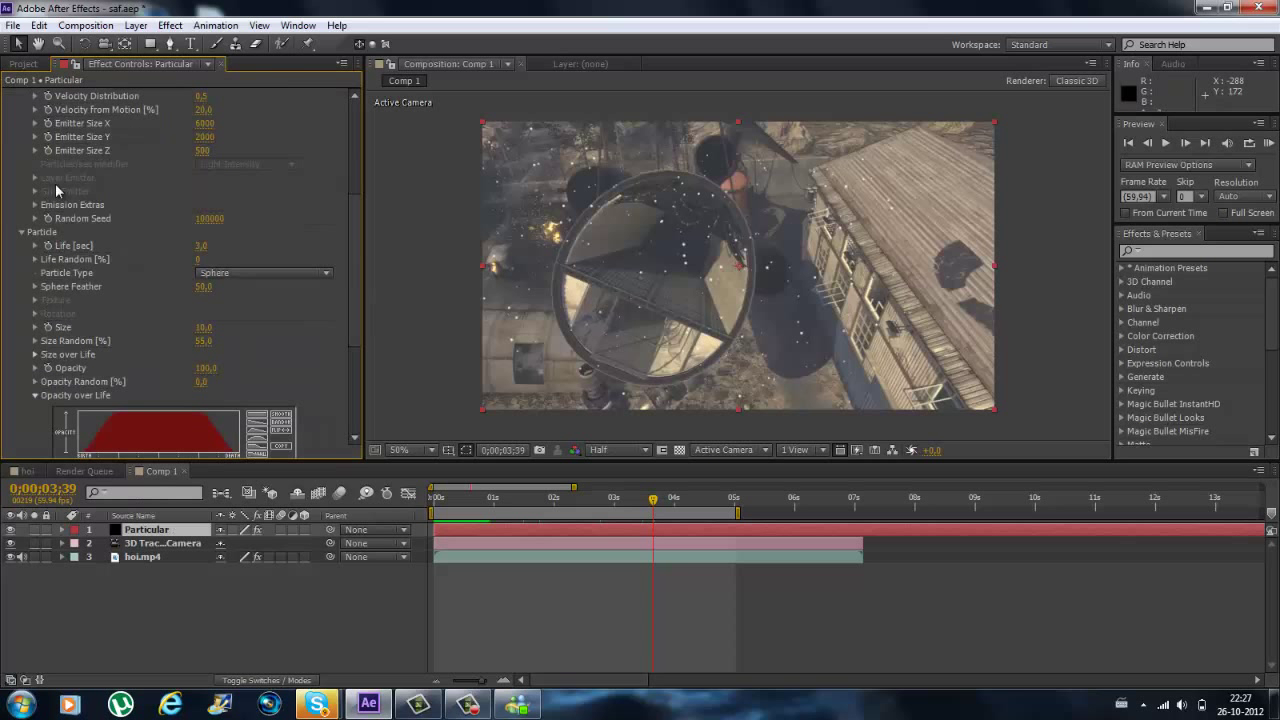
pyautogui.scroll(-5, 38, 262)
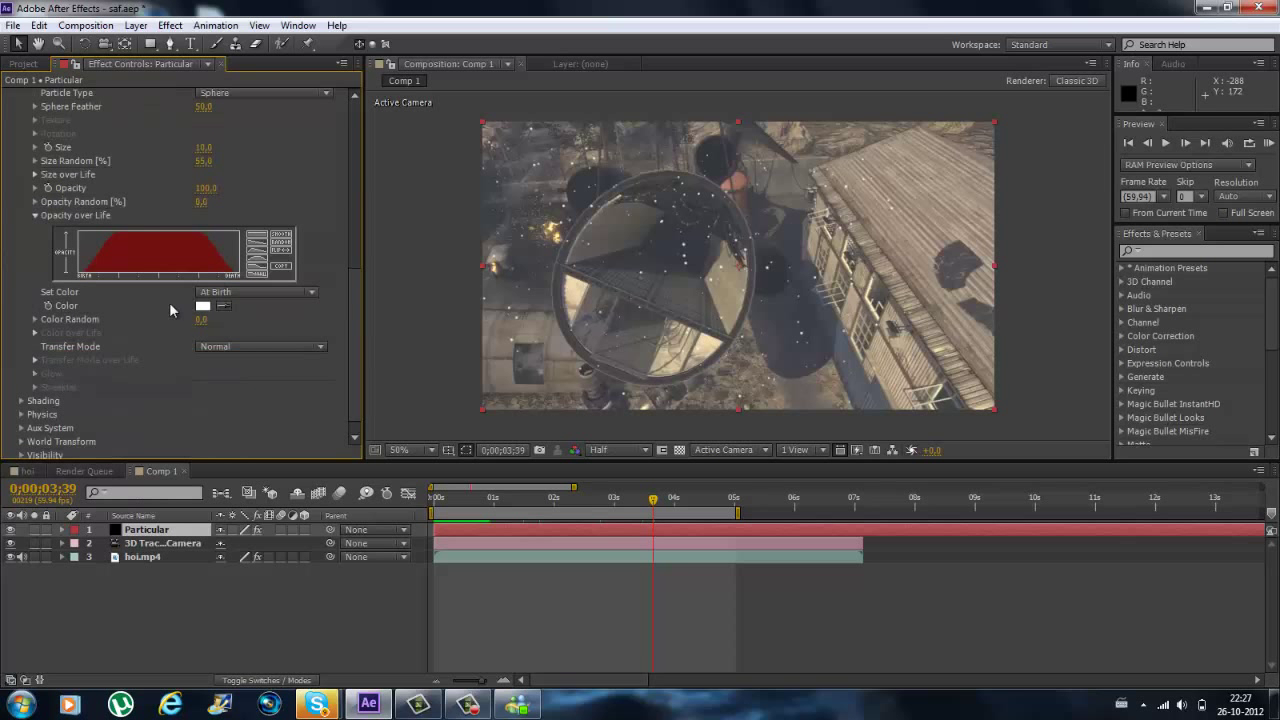
pyautogui.click(204, 308)
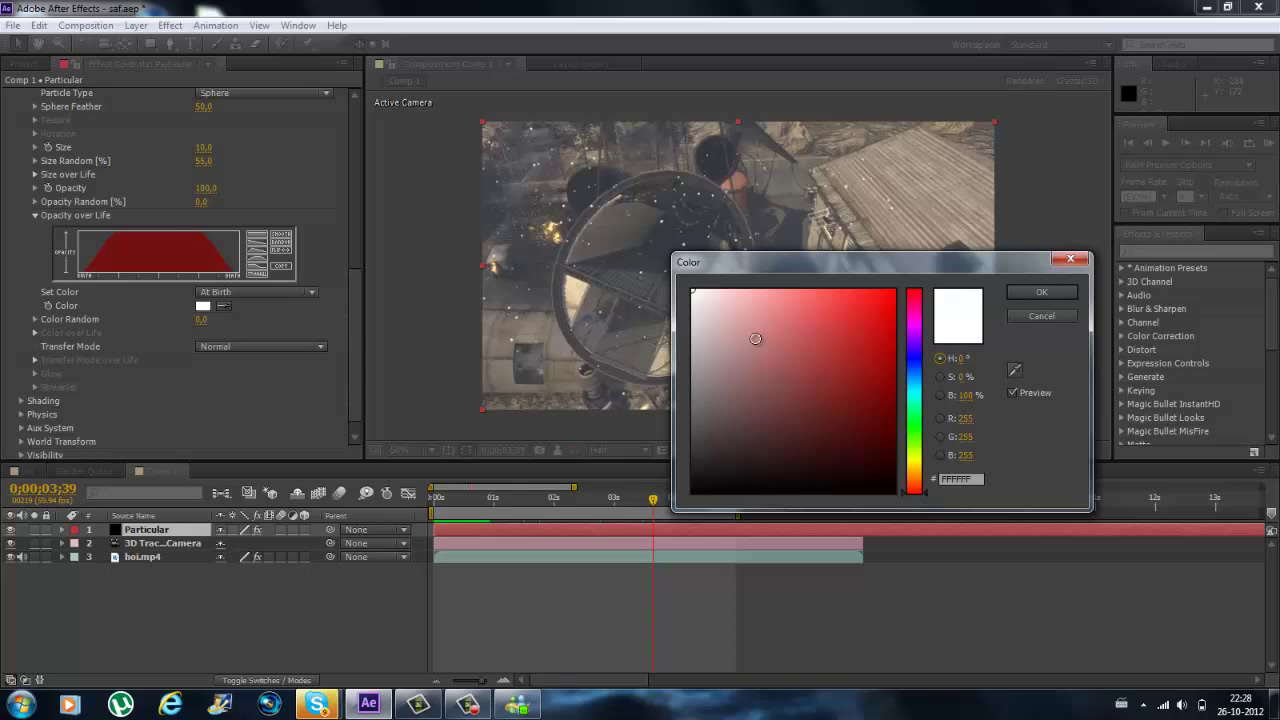
pyautogui.moveTo(755, 338); pyautogui.dragTo(774, 276)
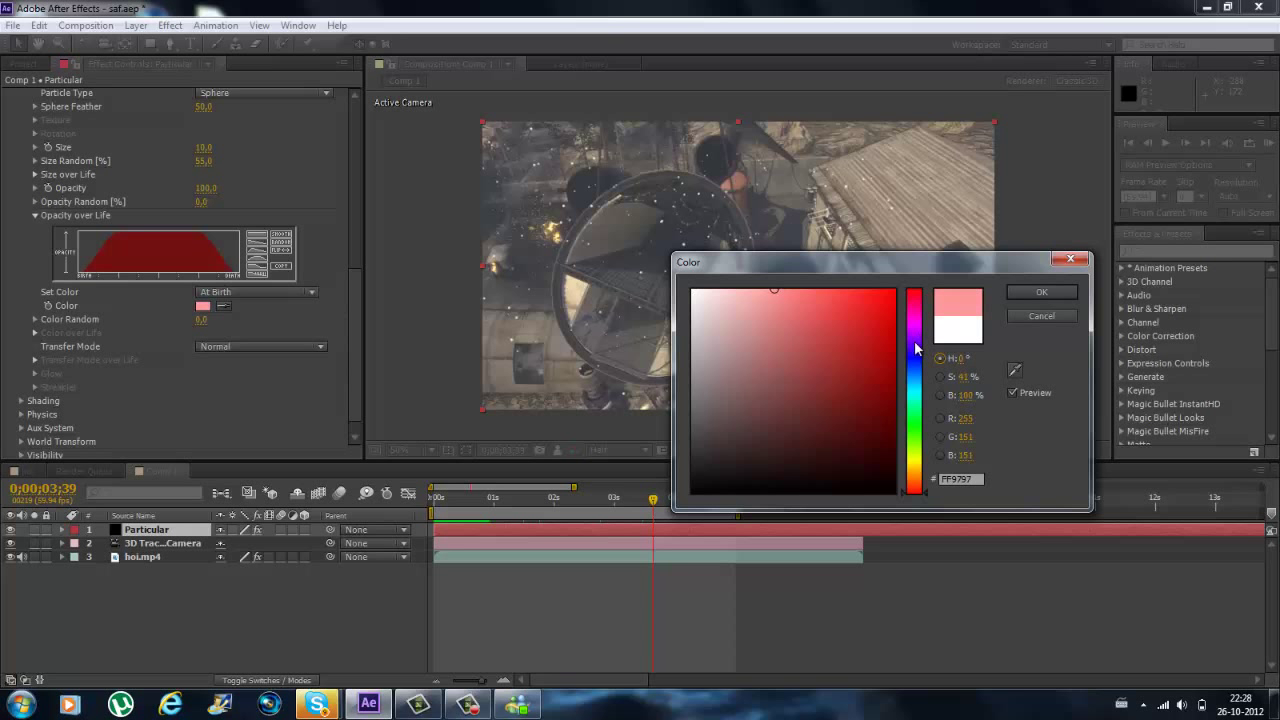
pyautogui.moveTo(916, 347); pyautogui.dragTo(916, 398)
pyautogui.click(727, 297)
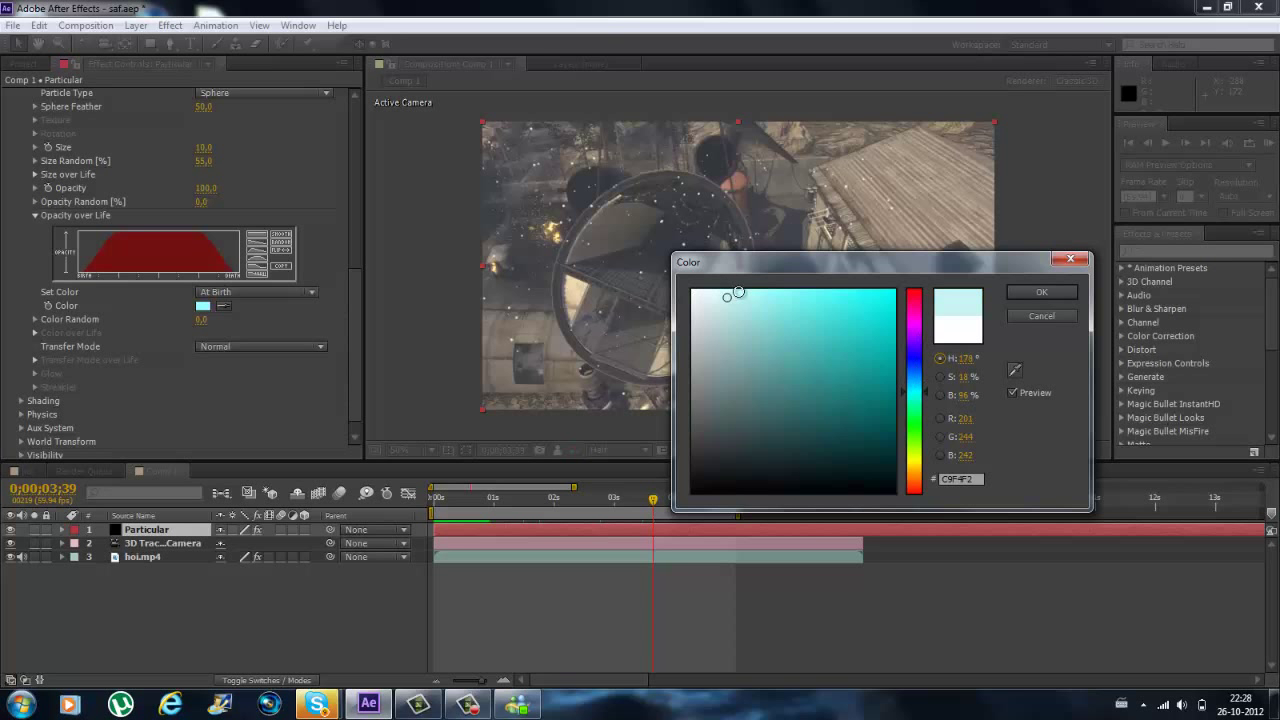
pyautogui.click(1045, 293)
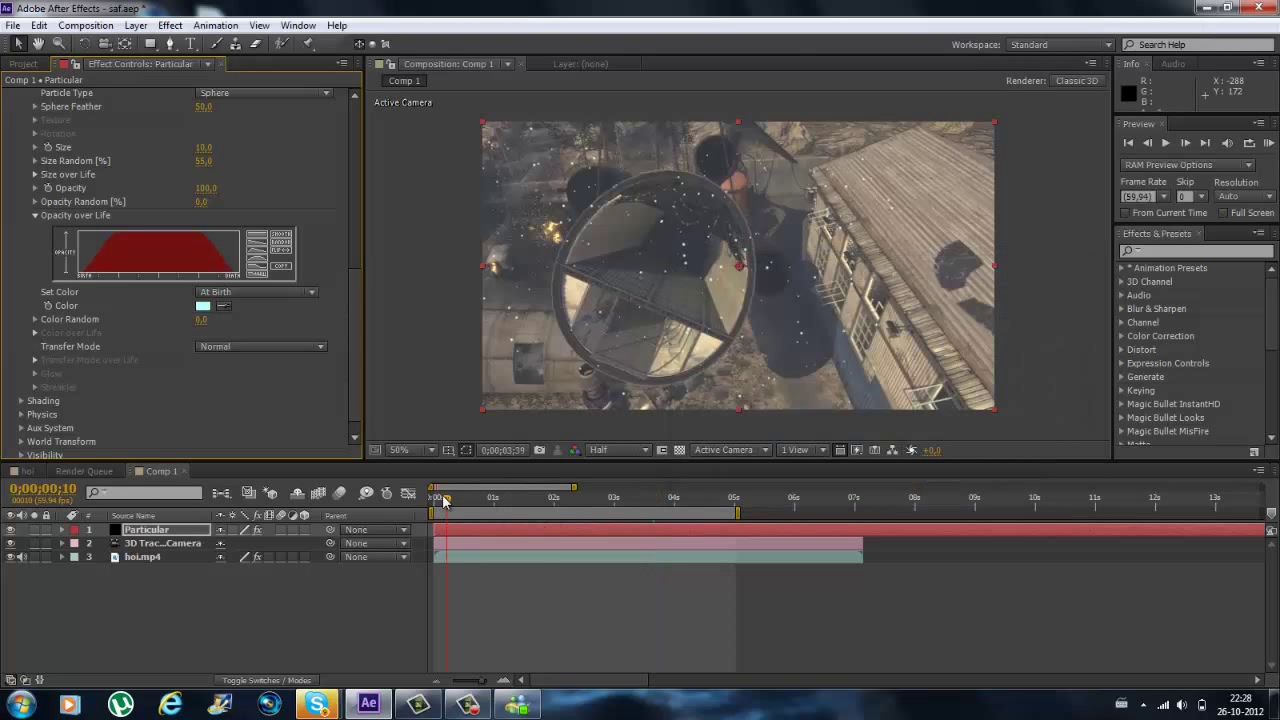
# Move to 0;00;01;56 and set the particles' Color Random to 70
pyautogui.moveTo(444, 500); pyautogui.dragTo(441, 500)
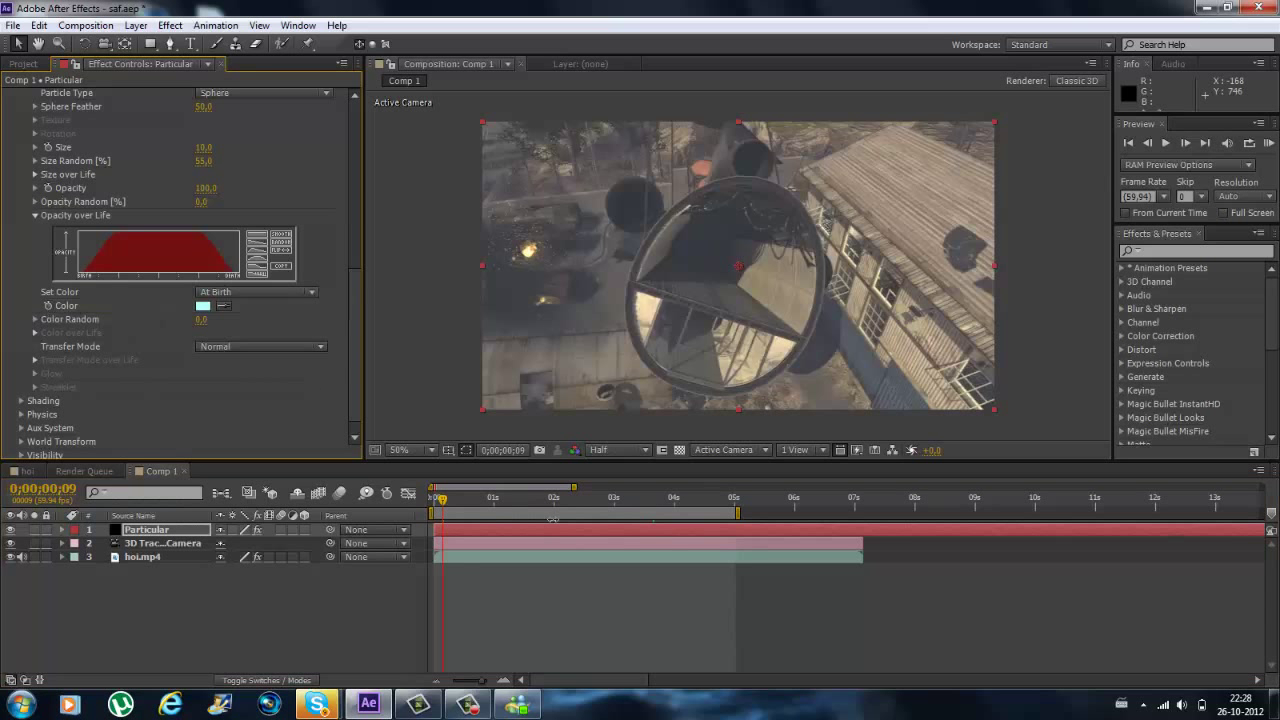
pyautogui.click(550, 508)
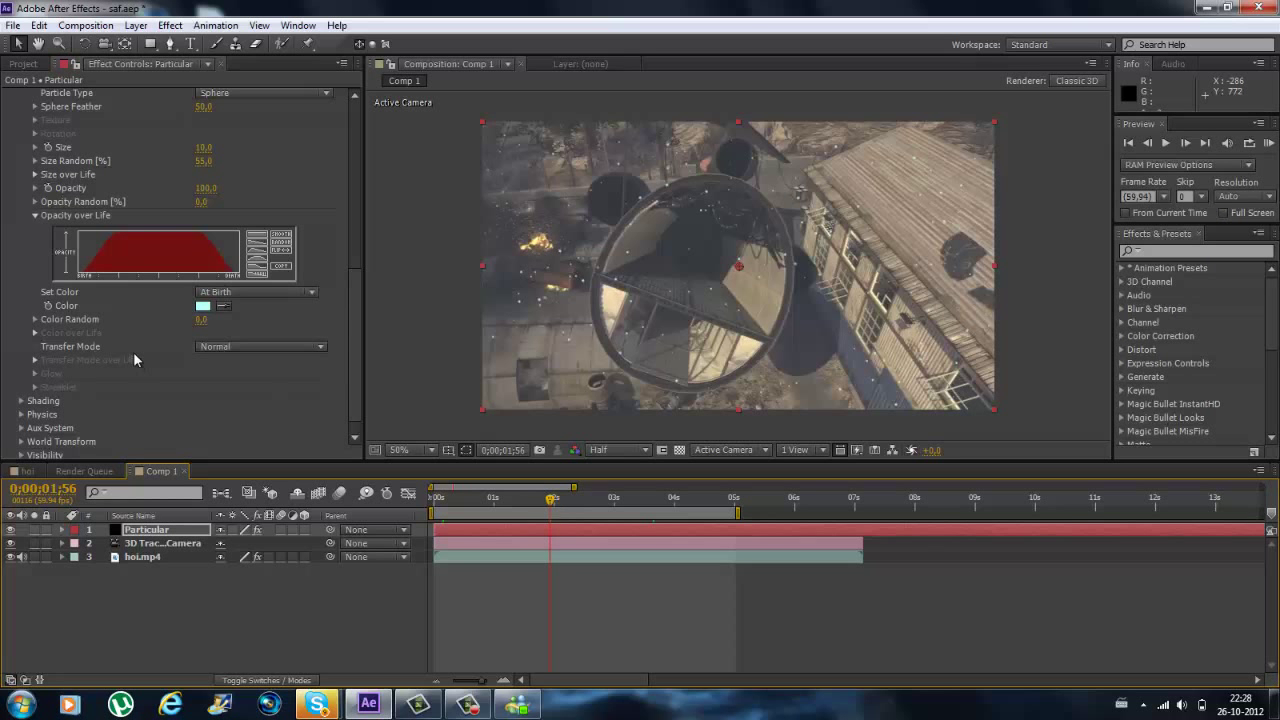
pyautogui.scroll(6, 133, 351)
pyautogui.scroll(-4, 96, 215)
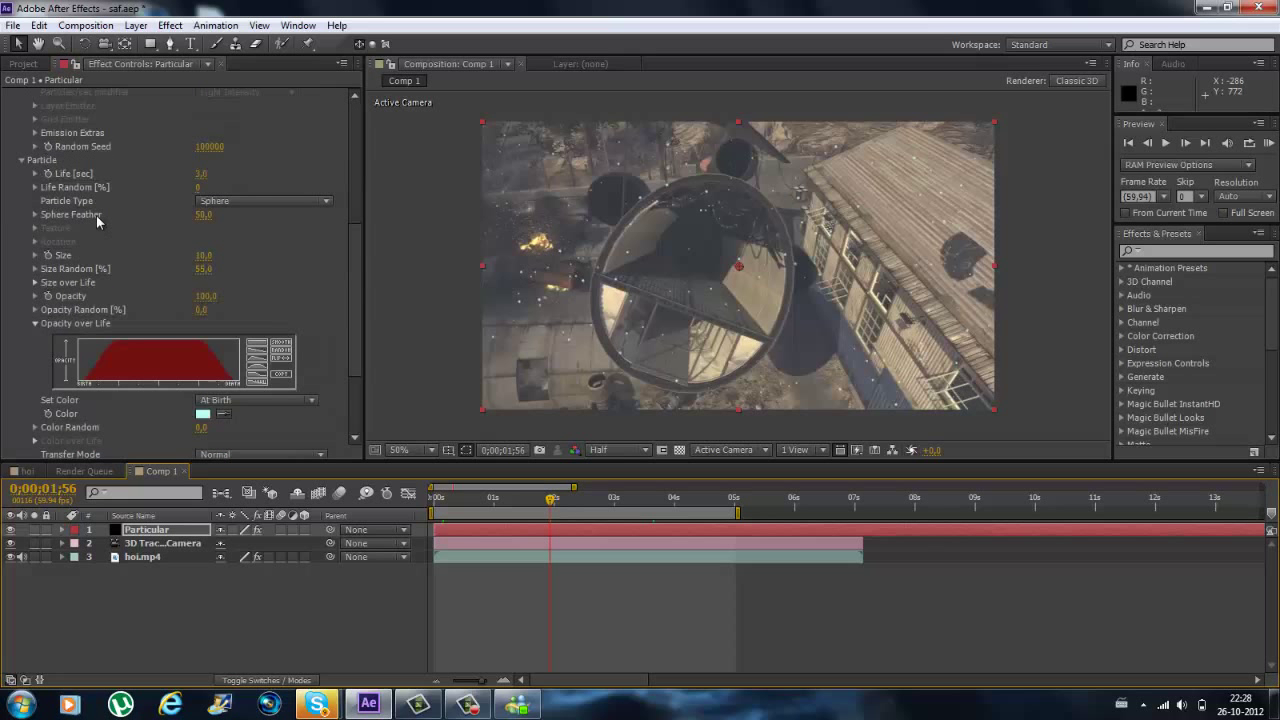
pyautogui.scroll(-4, 96, 215)
pyautogui.click(203, 302)
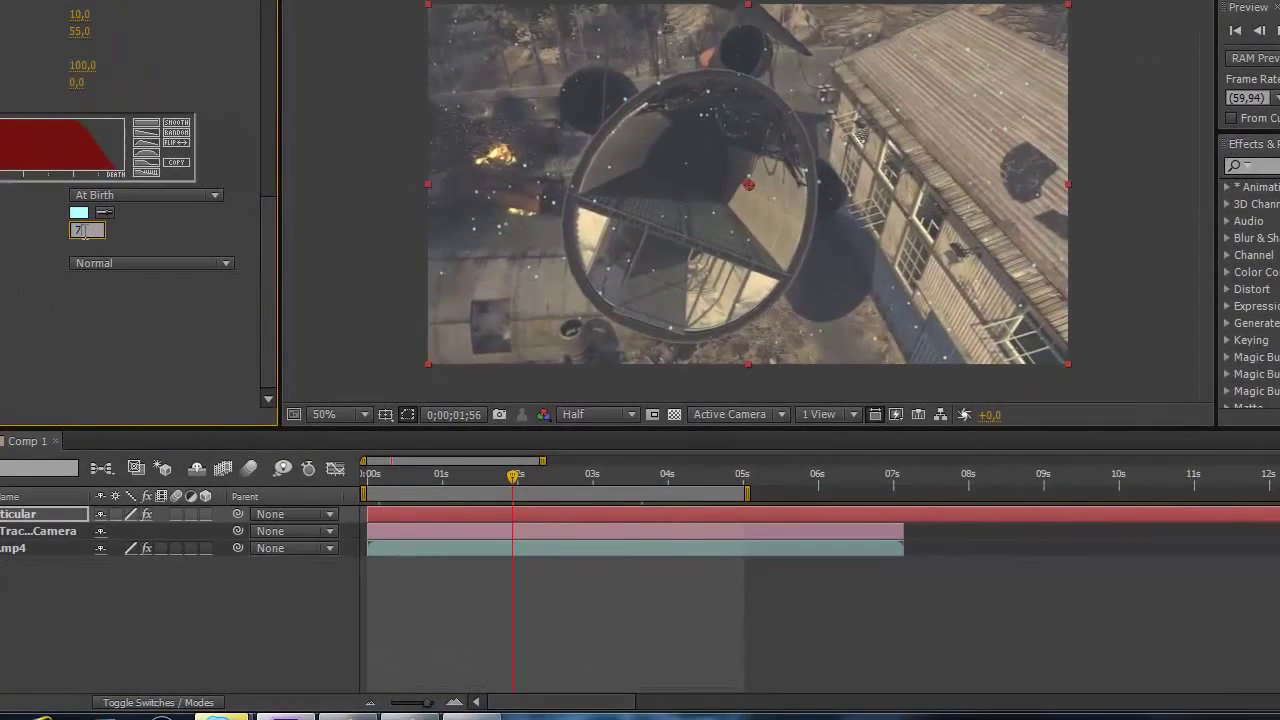
pyautogui.write('70')
pyautogui.press('Return')
# Scrub the timeline to check the colours, then set the Particular layer's blending mode to Add
pyautogui.click(538, 480)
pyautogui.click(612, 476)
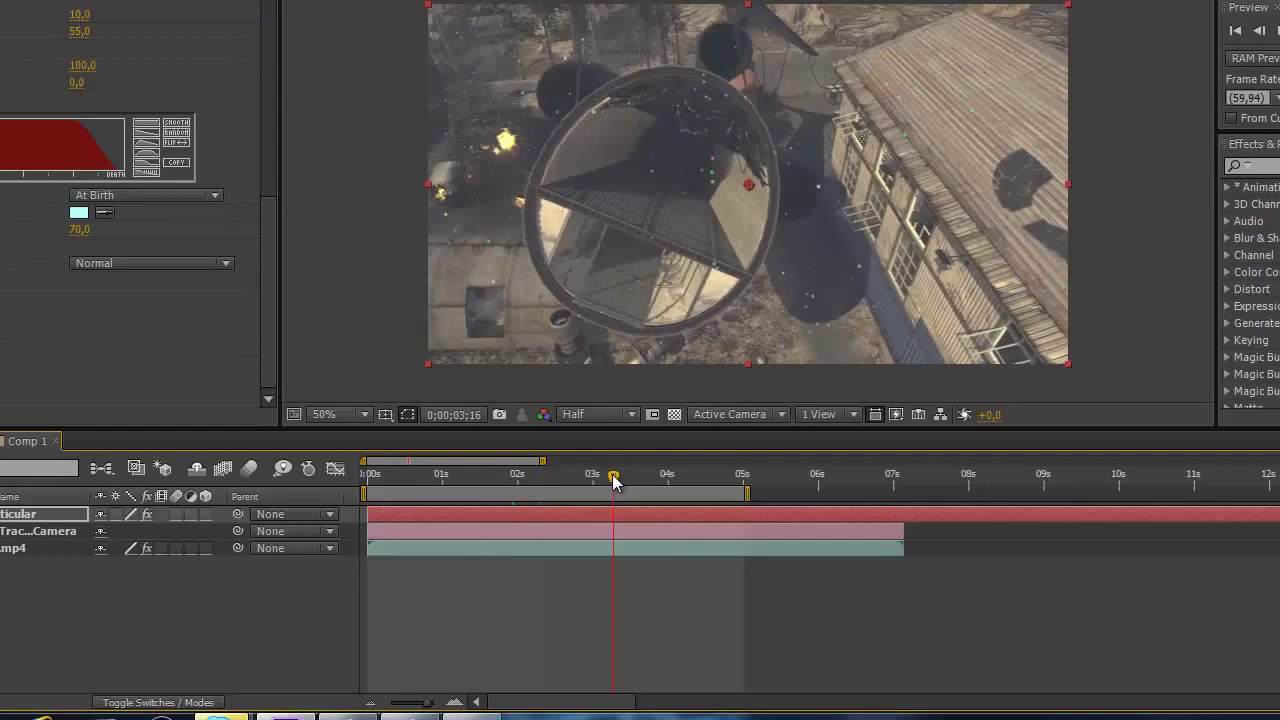
pyautogui.click(663, 476)
pyautogui.click(560, 478)
pyautogui.click(523, 476)
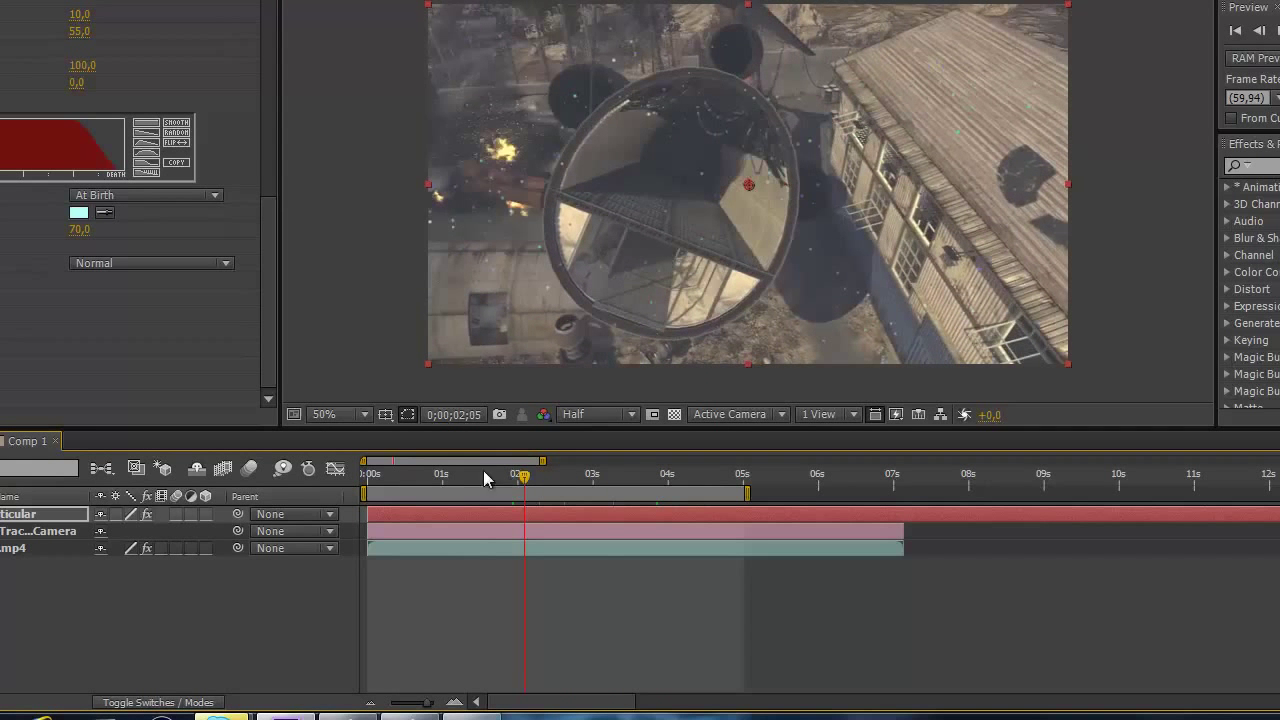
pyautogui.rightClick(64, 515)
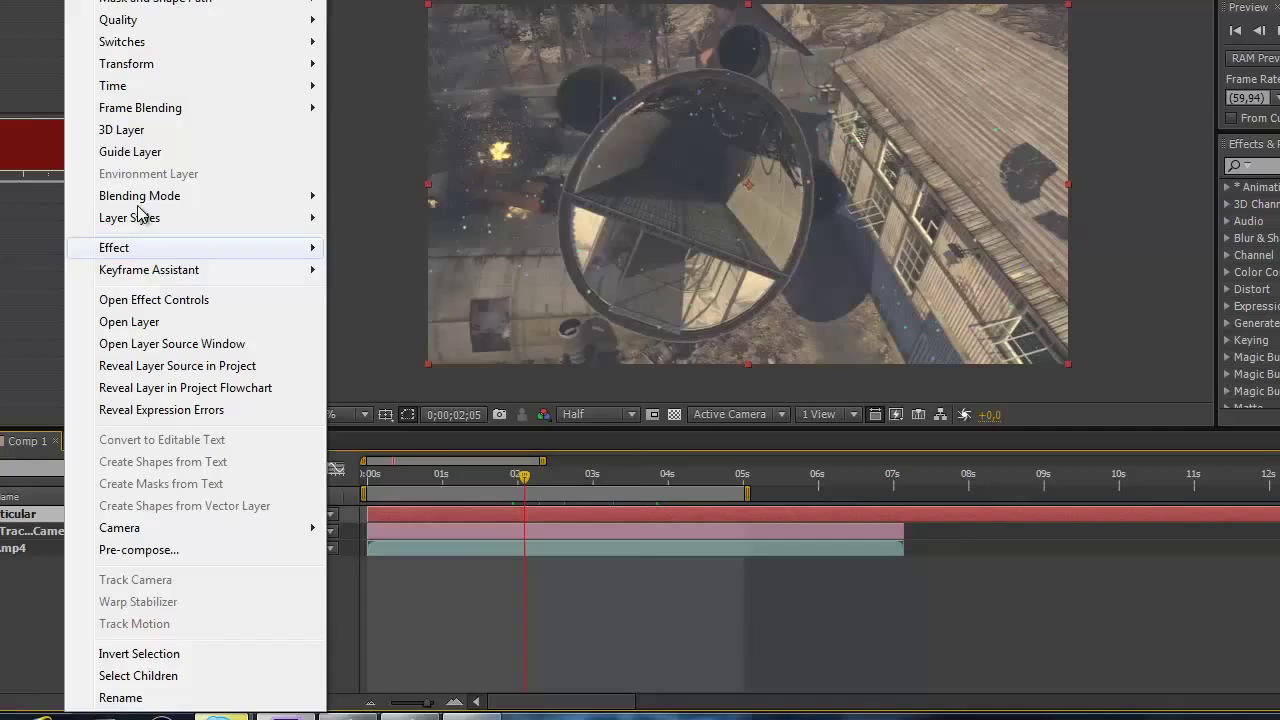
pyautogui.moveTo(142, 196)
pyautogui.click(443, 200)
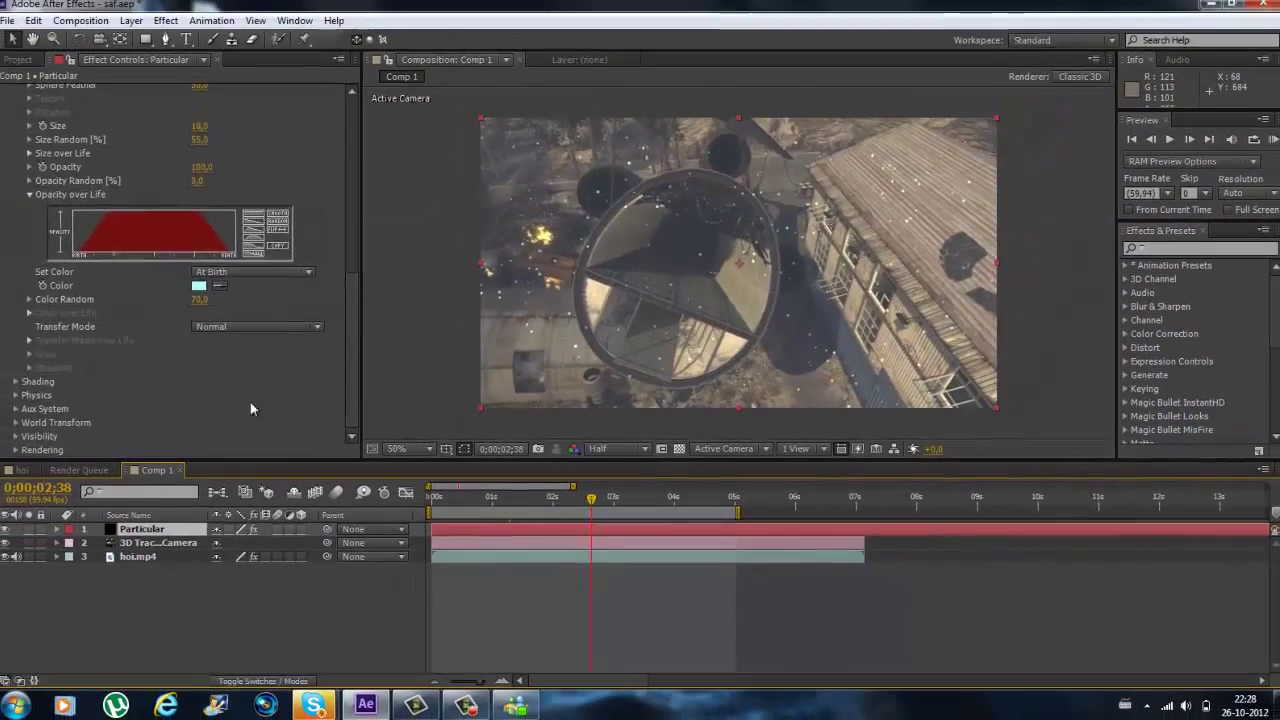
# Collapse Particular's settings and add a Glow effect to the Particular layer
pyautogui.scroll(5, 144, 293)
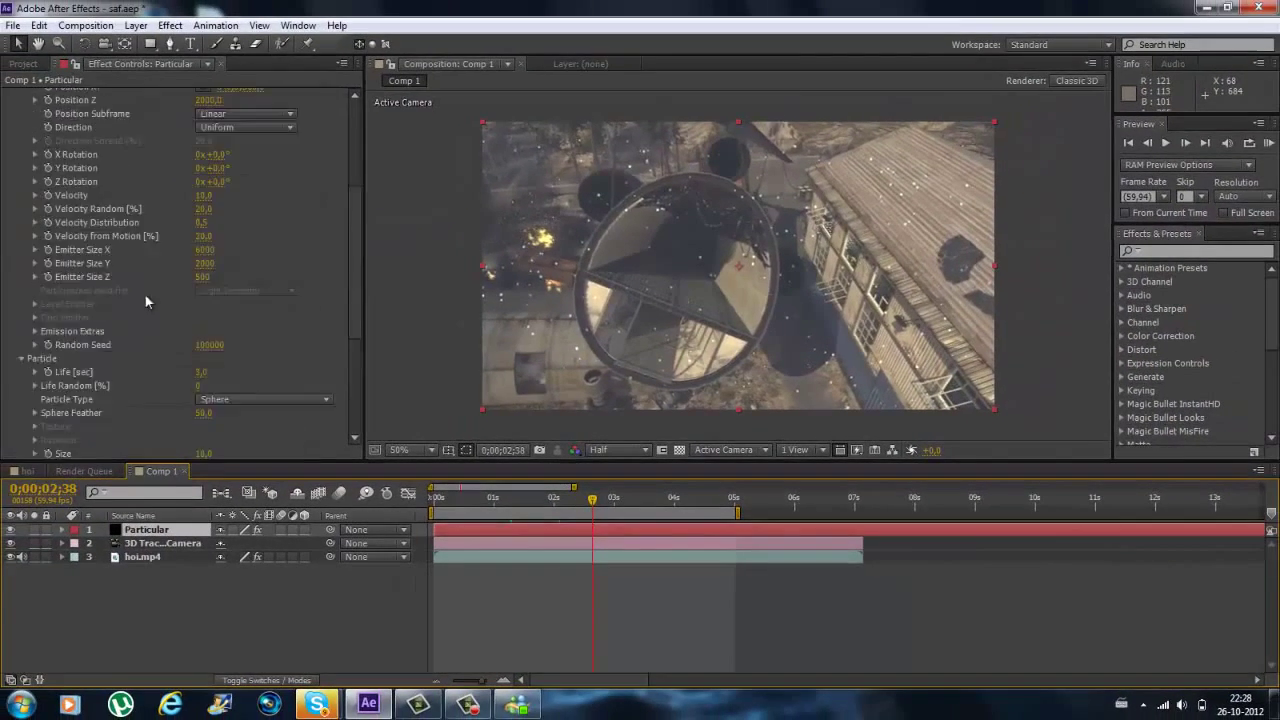
pyautogui.click(8, 94)
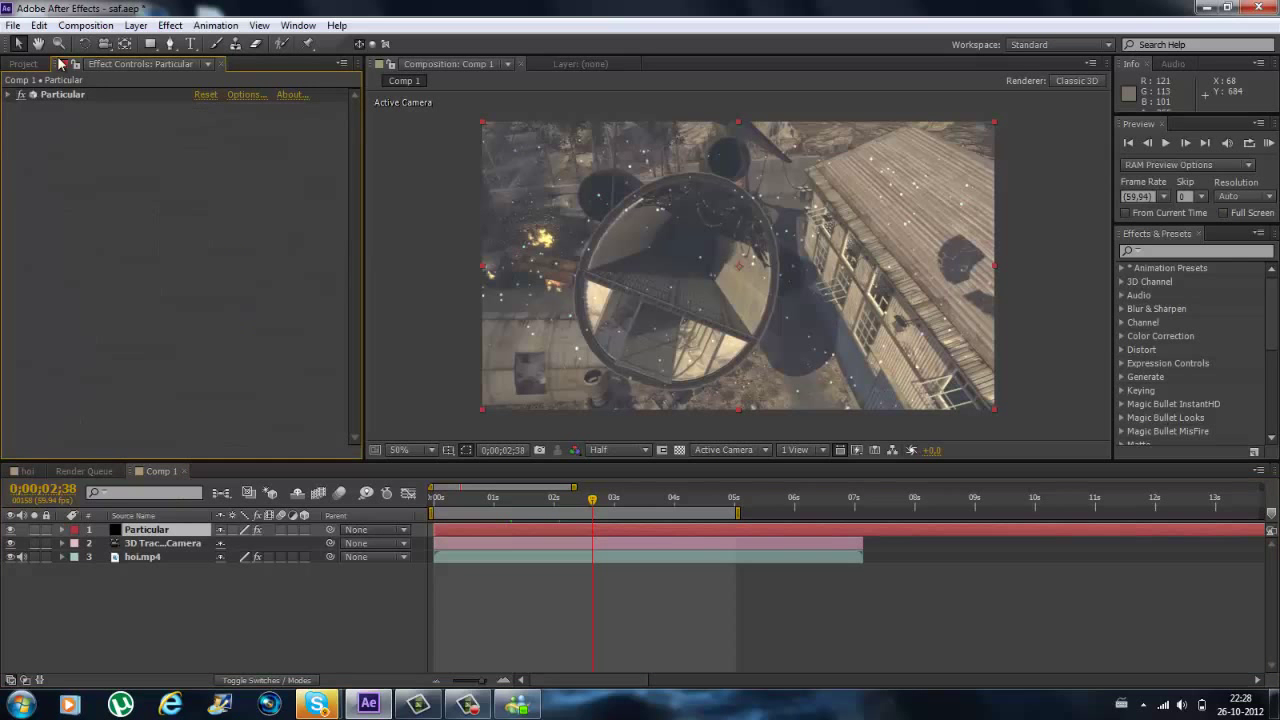
pyautogui.click(170, 25)
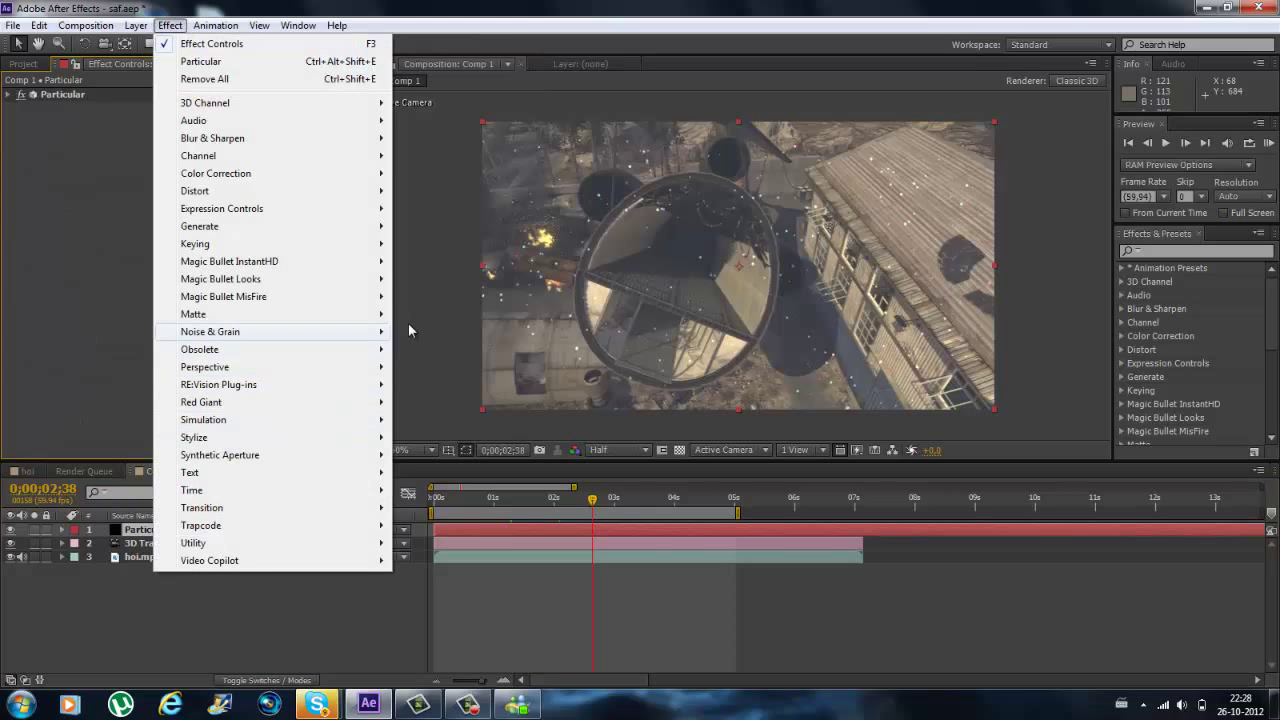
pyautogui.moveTo(228, 440)
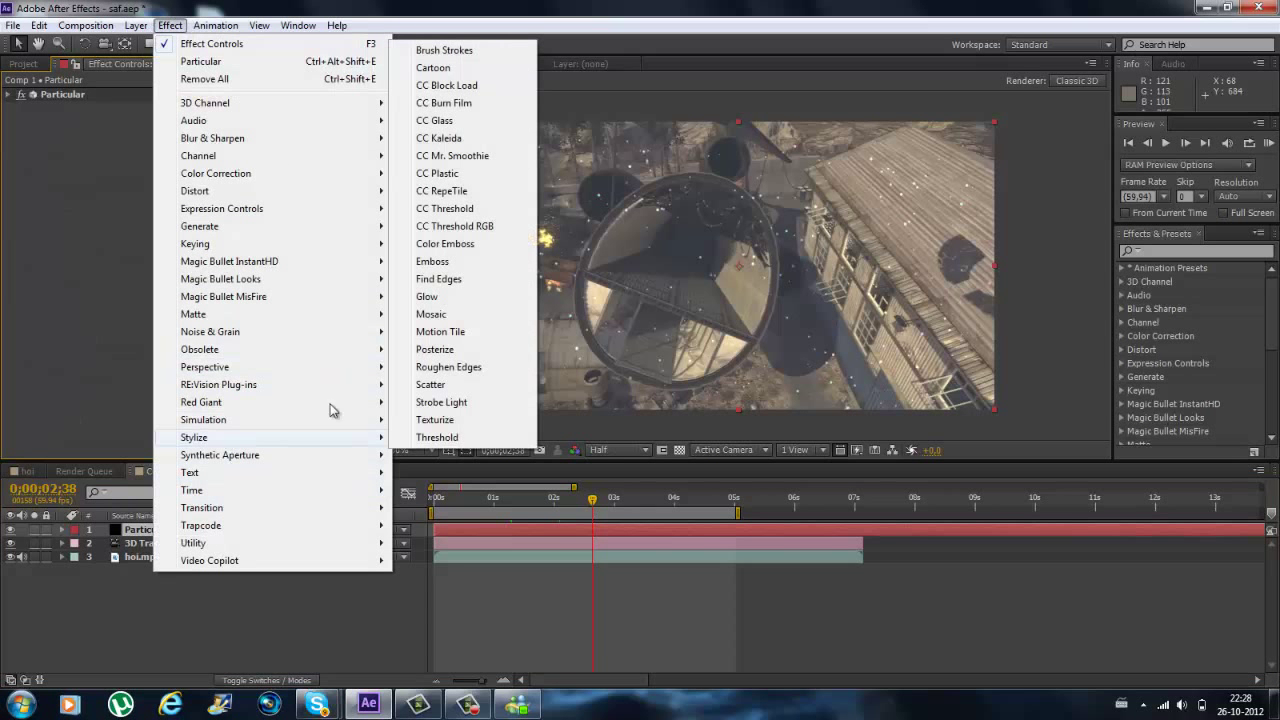
pyautogui.click(469, 296)
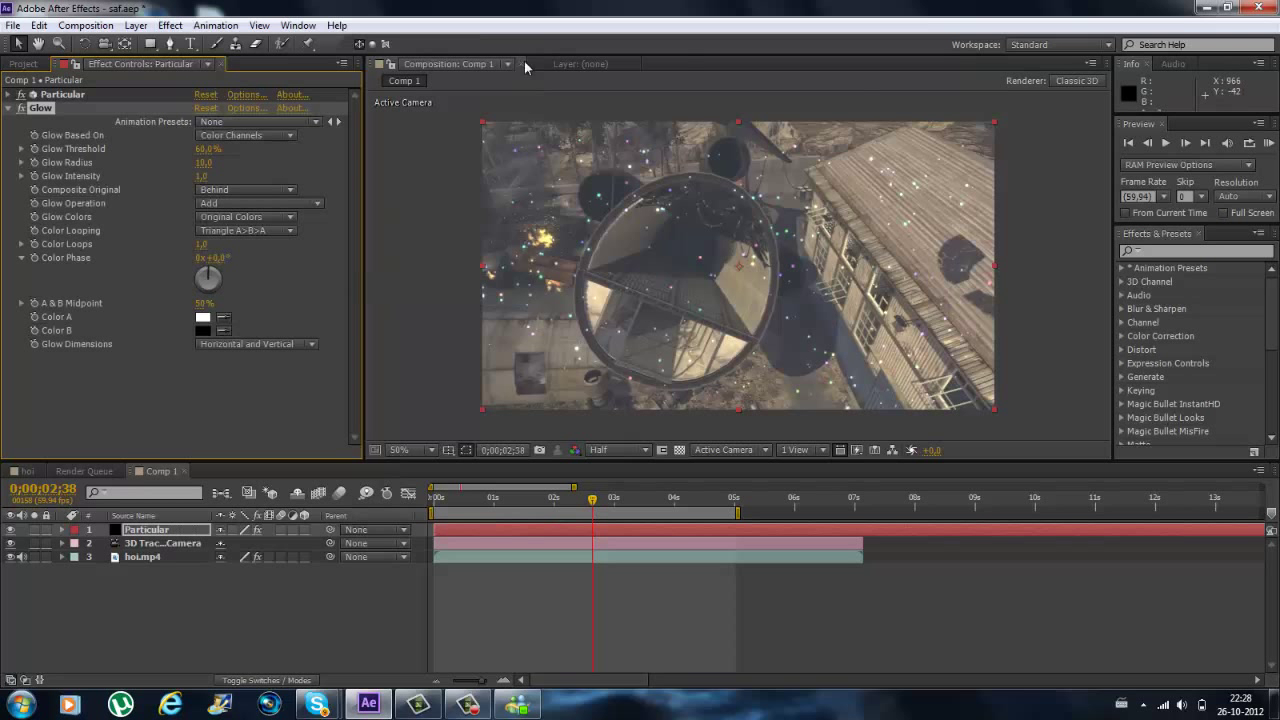
# Add Starglow with White V streaks and the Ninja - Swag Starglow preset, checking a few frames
pyautogui.click(170, 25)
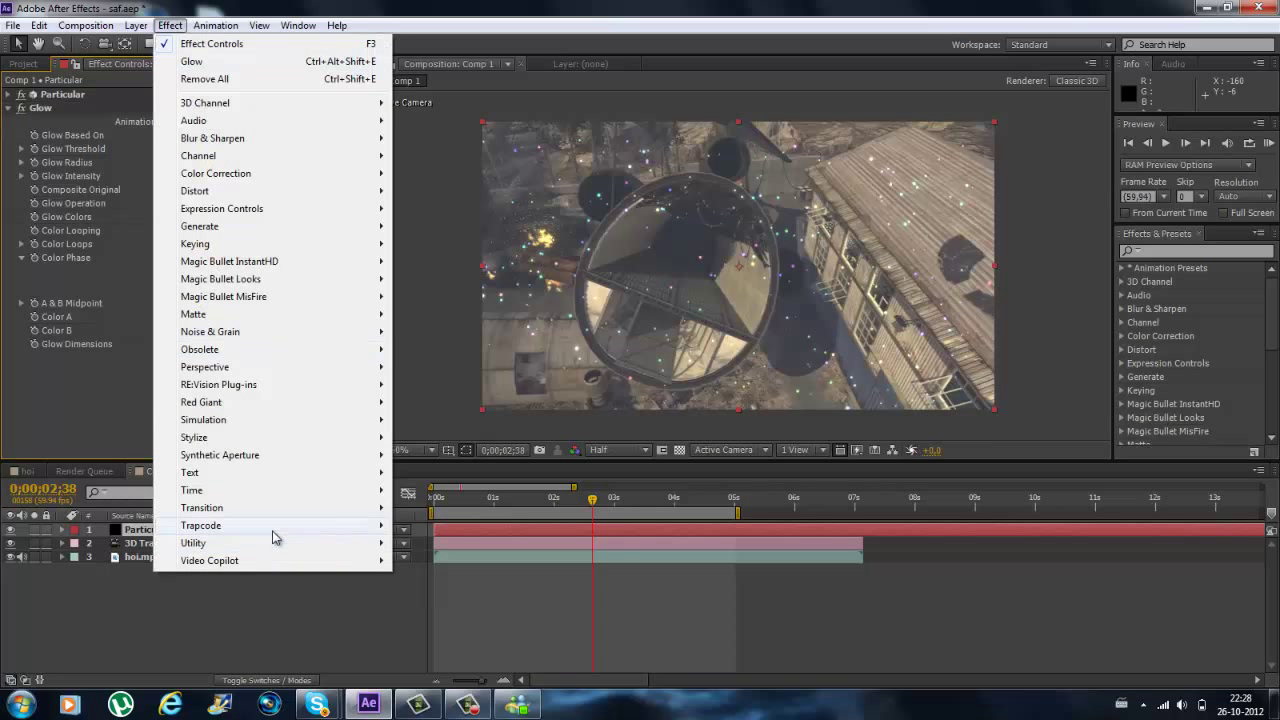
pyautogui.moveTo(354, 527)
pyautogui.click(455, 597)
pyautogui.click(232, 273)
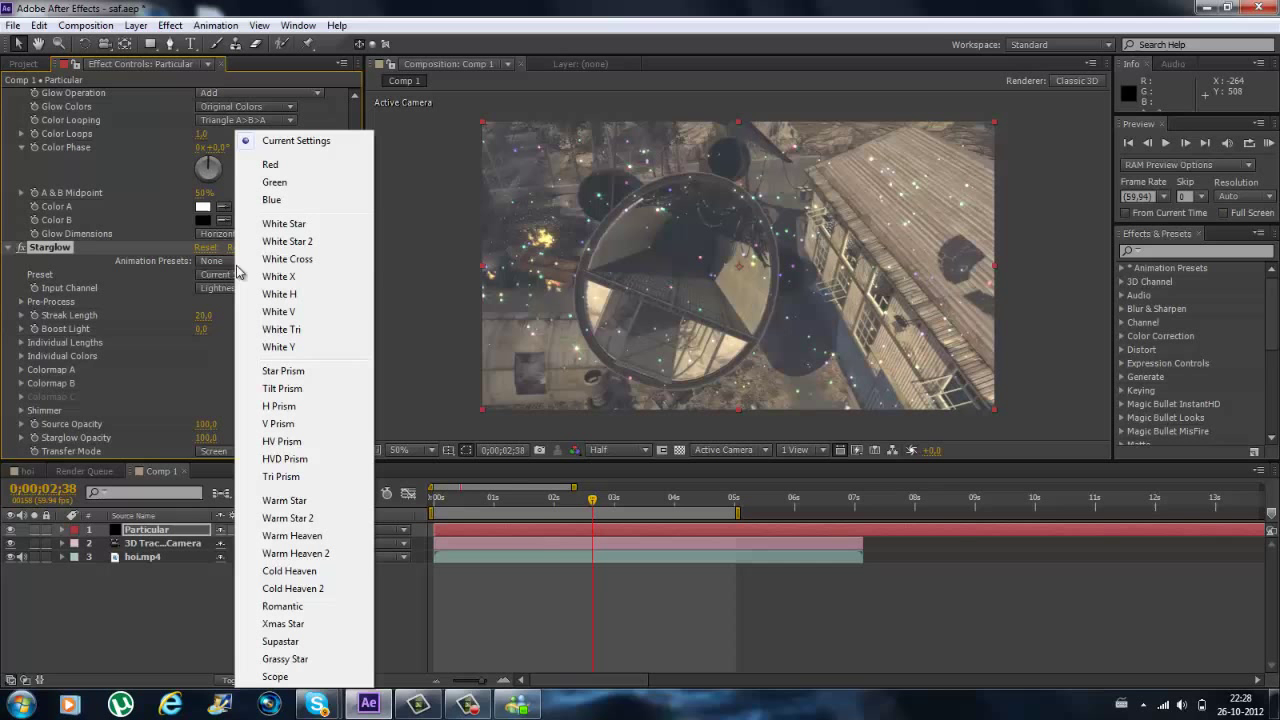
pyautogui.click(223, 262)
pyautogui.click(221, 261)
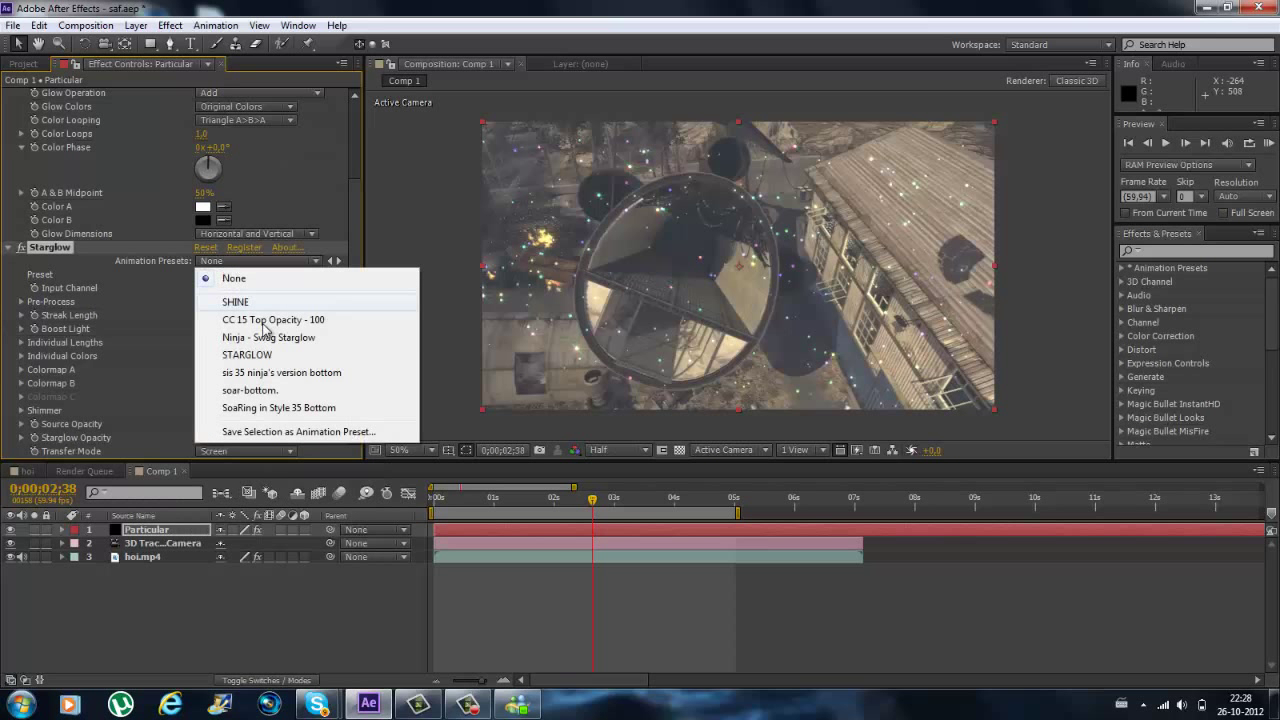
pyautogui.press('Escape')
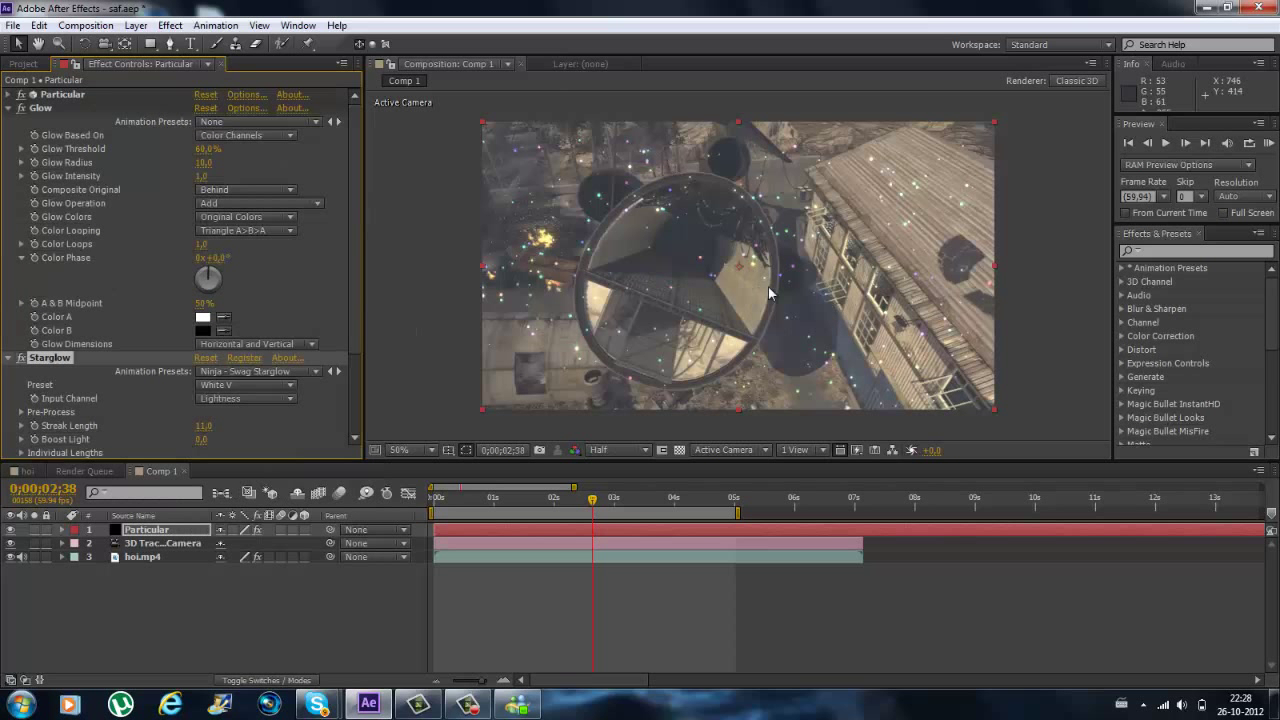
pyautogui.click(491, 497)
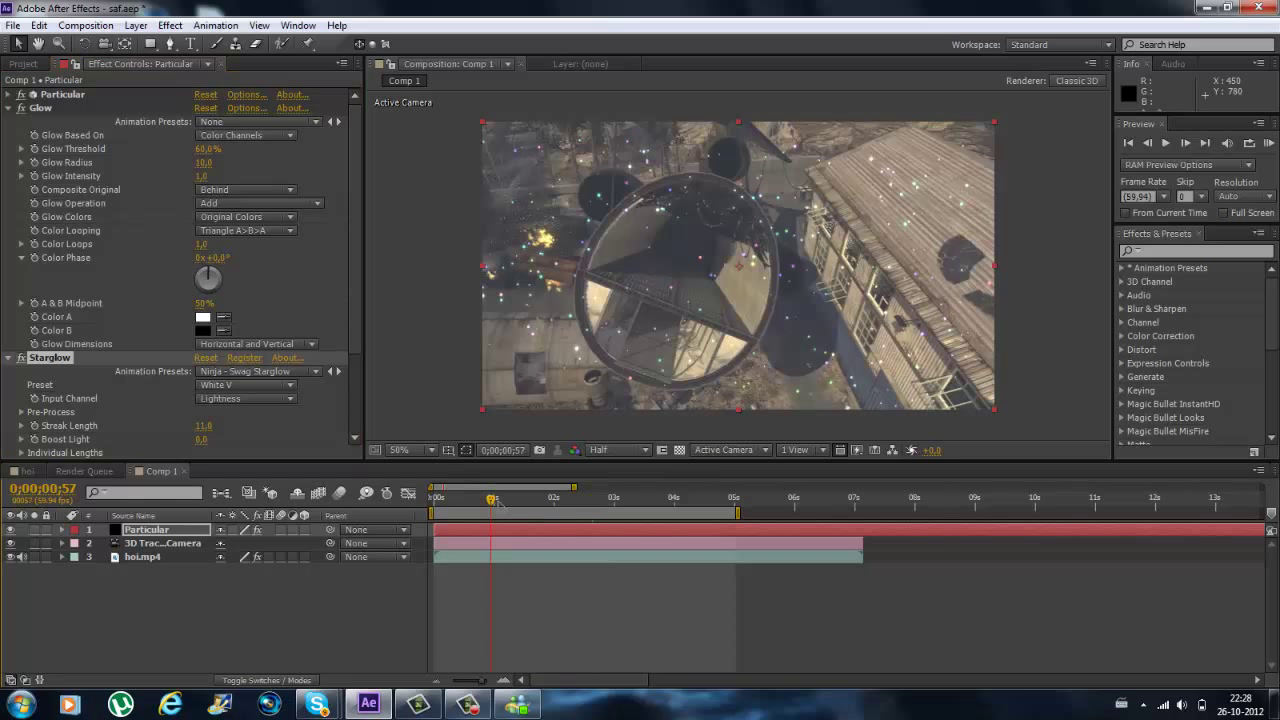
pyautogui.click(560, 506)
pyautogui.click(642, 500)
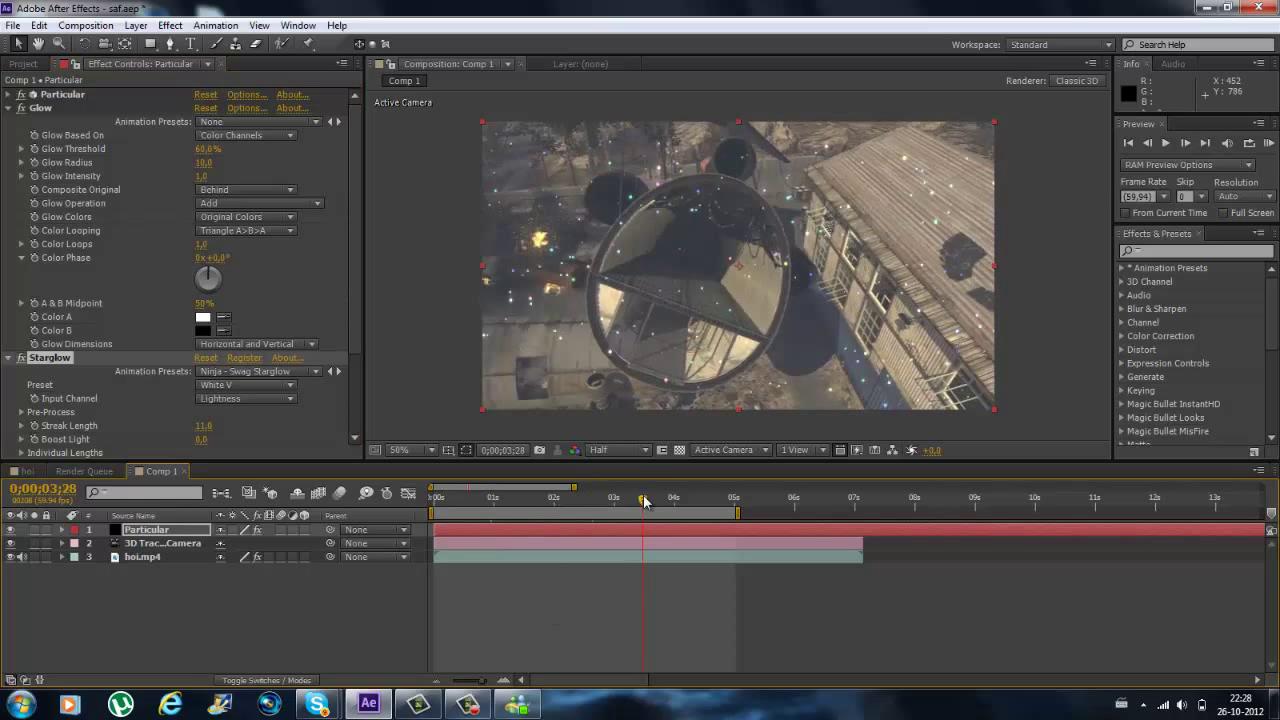
# Add a new adjustment layer on top and search Effects & Presets for 'cc'
pyautogui.hotkey('ctrl', 'alt', 'y')
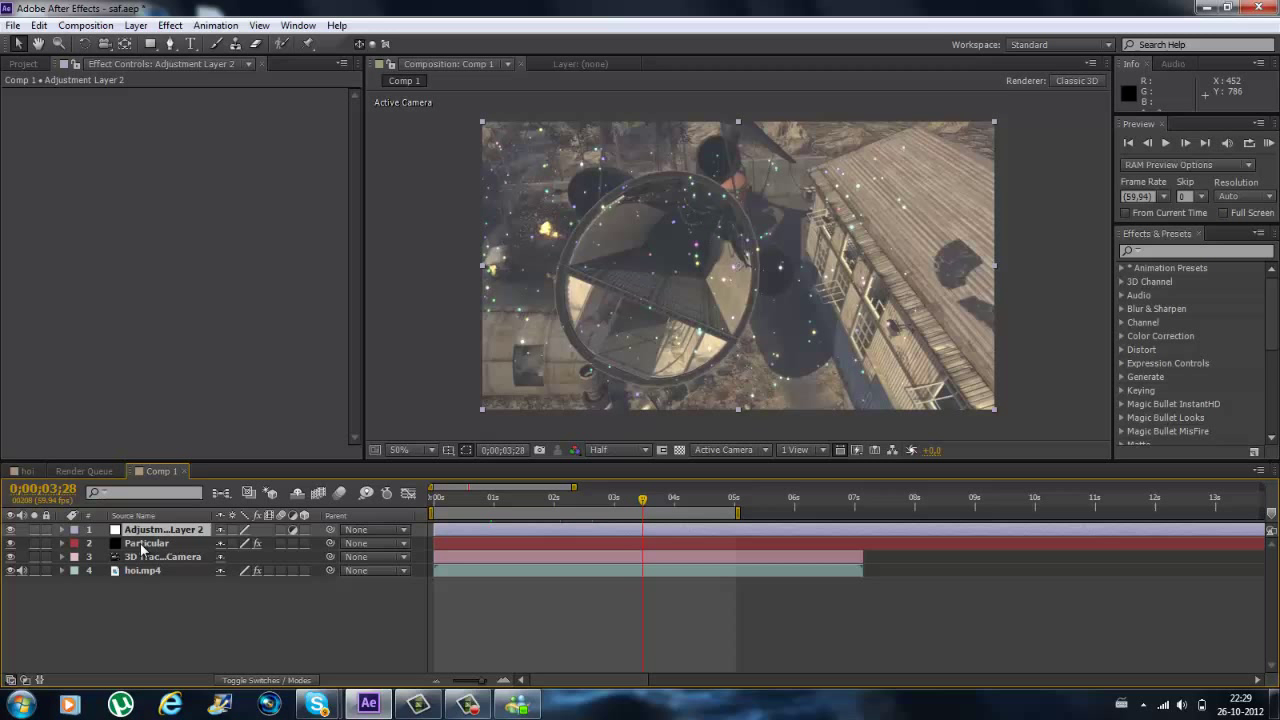
pyautogui.click(1190, 251)
pyautogui.write('cc')
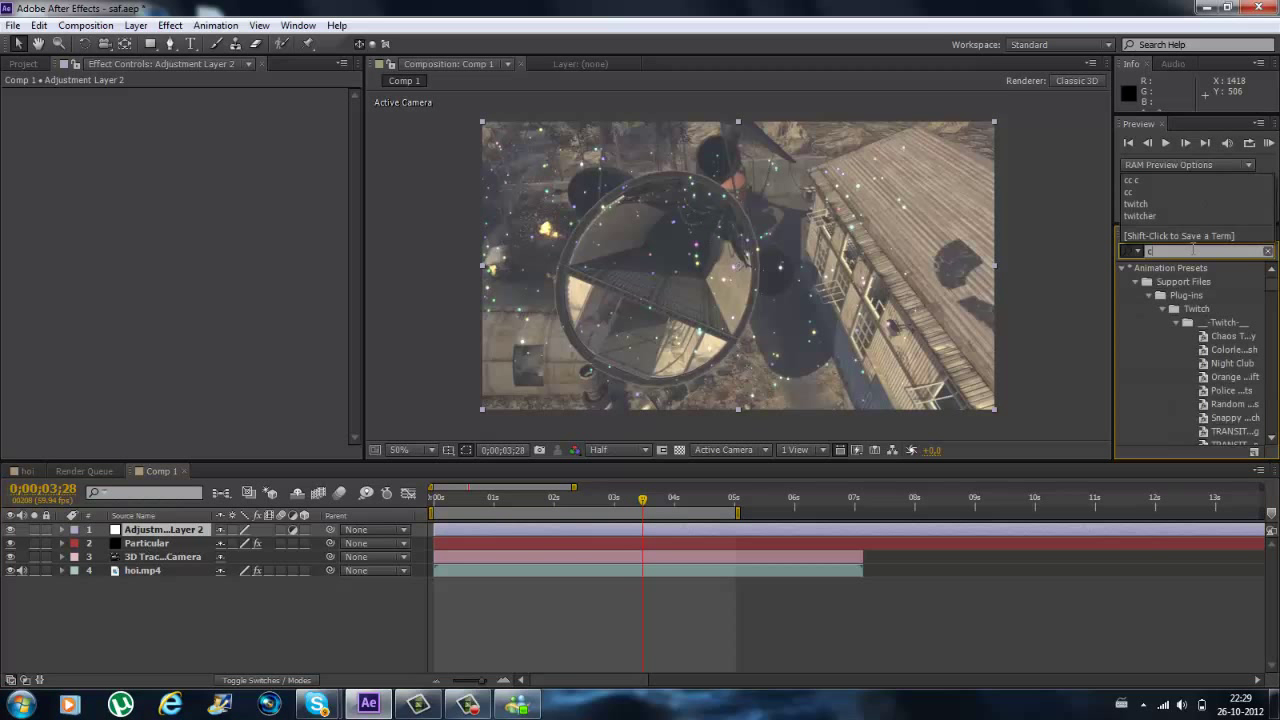
pyautogui.click(1149, 296)
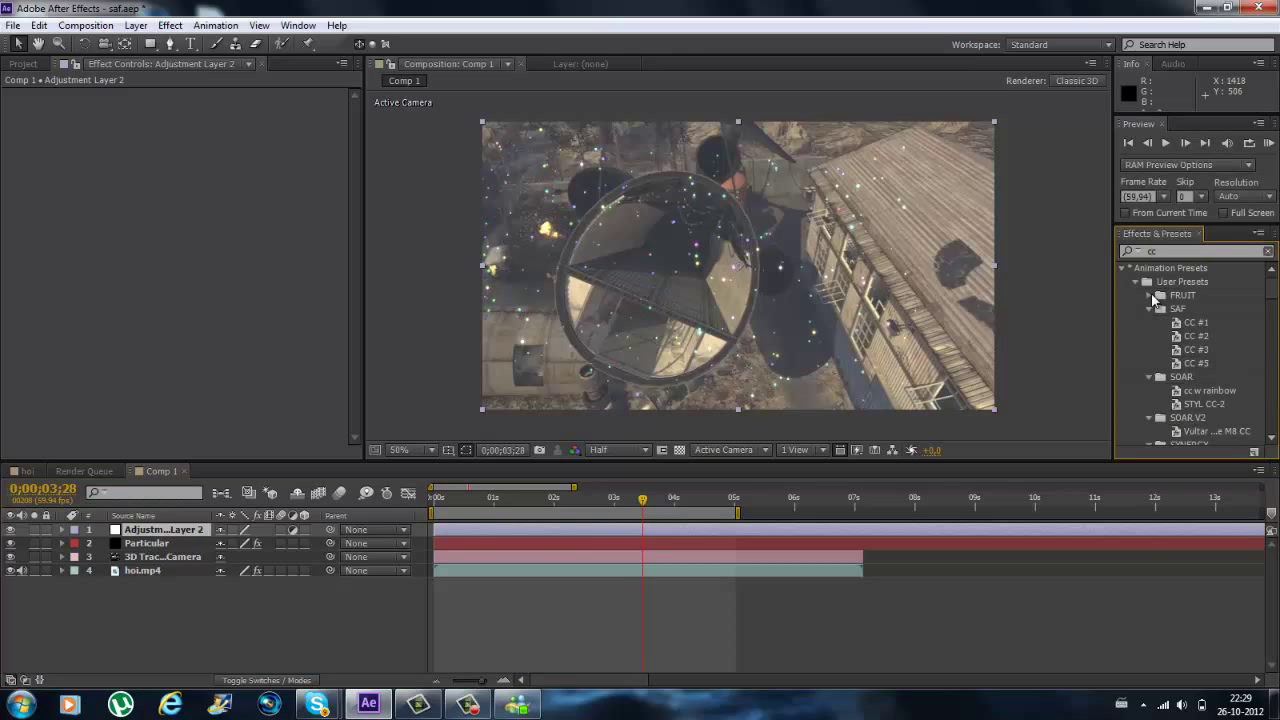
# Try the CC #1 and CC #5 grades, undoing both, then apply CC #2 to the adjustment layer
pyautogui.click(1200, 323)
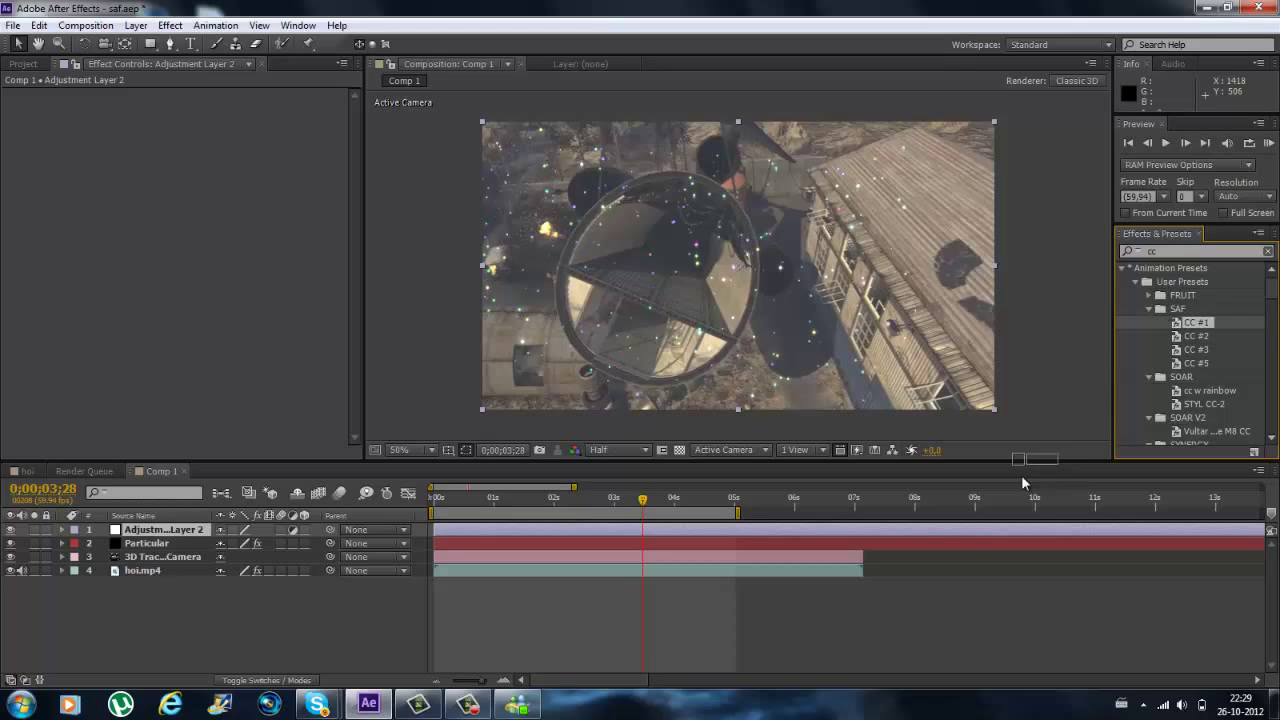
pyautogui.moveTo(1021, 475); pyautogui.dragTo(904, 532)
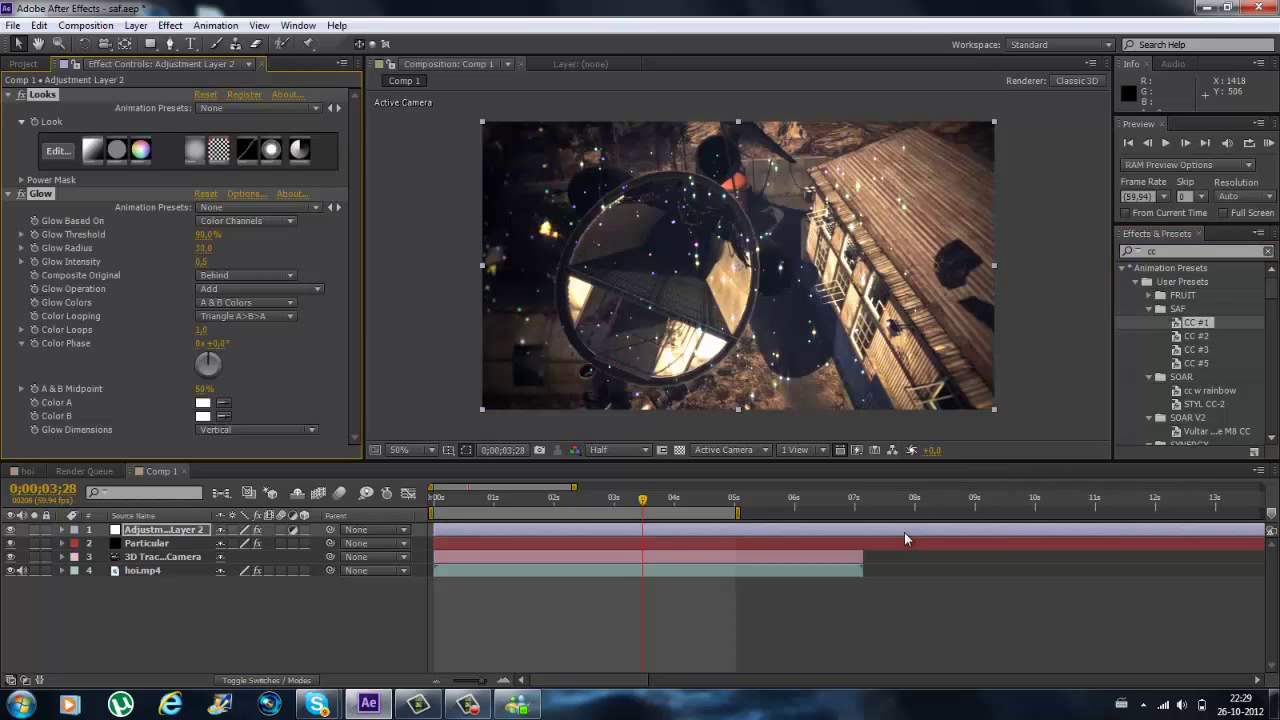
pyautogui.hotkey('ctrl', 'z')
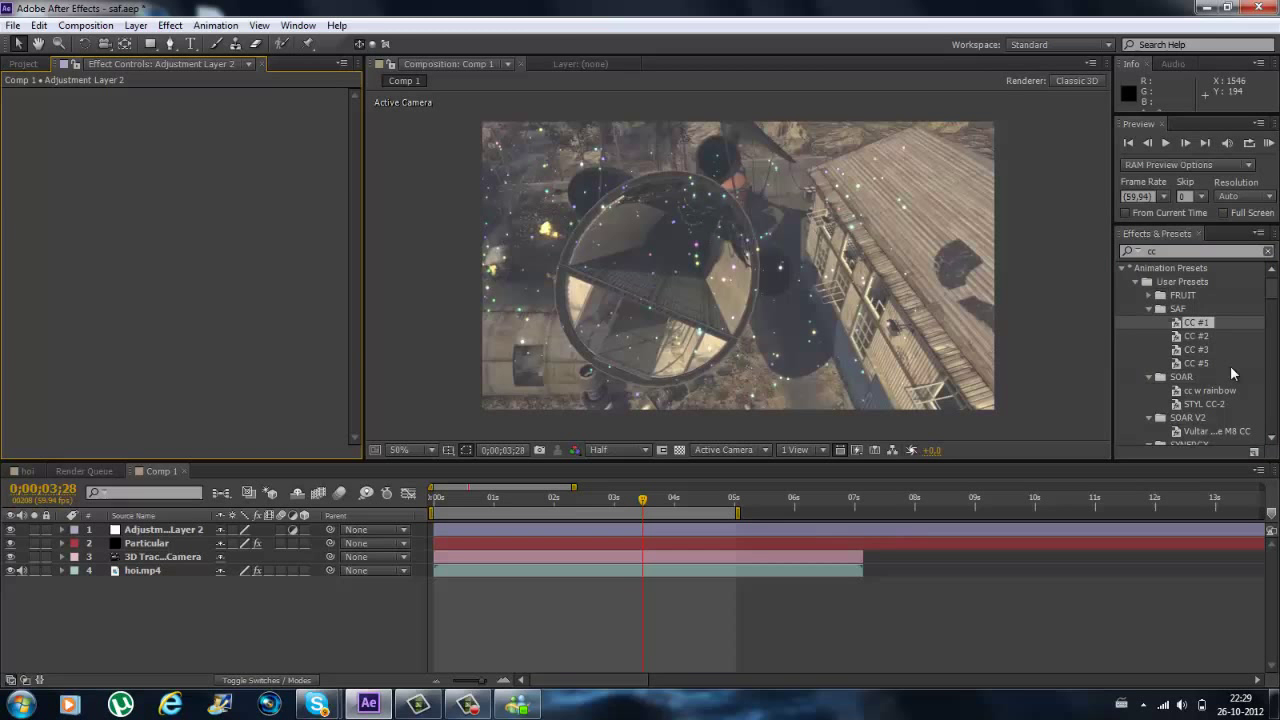
pyautogui.click(1205, 363)
pyautogui.moveTo(908, 512); pyautogui.dragTo(862, 529)
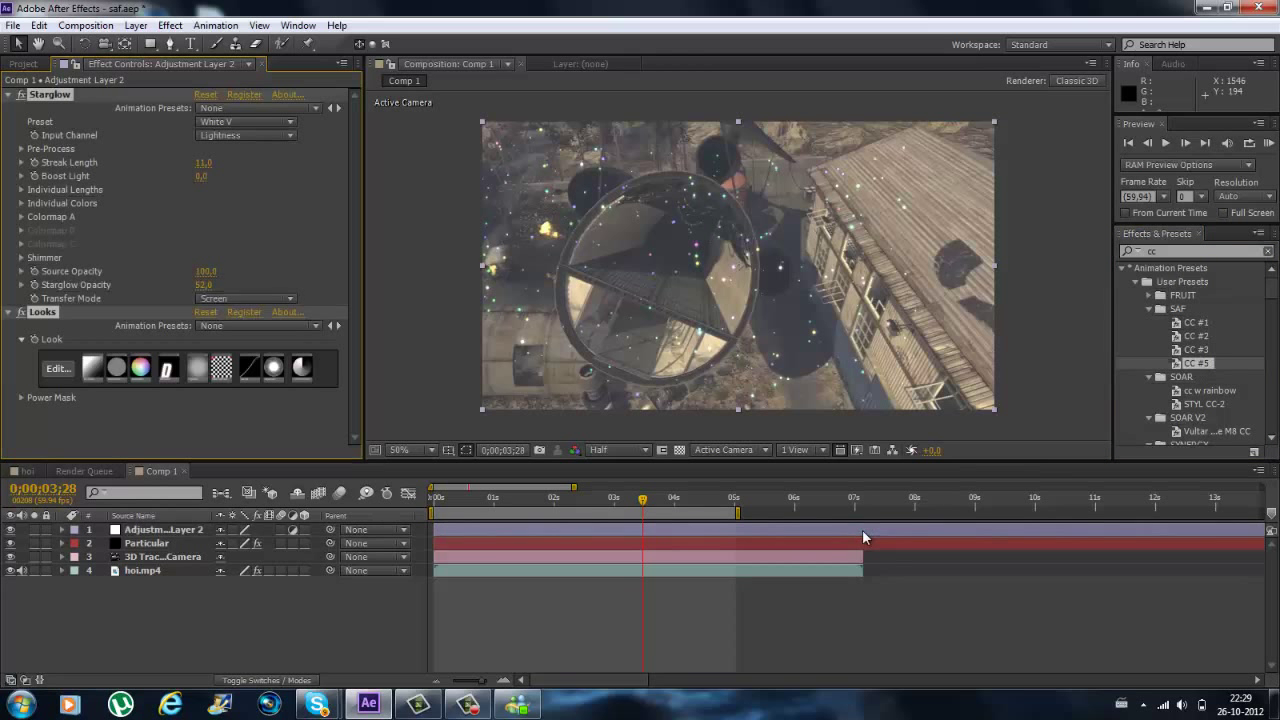
pyautogui.hotkey('ctrl', 'z')
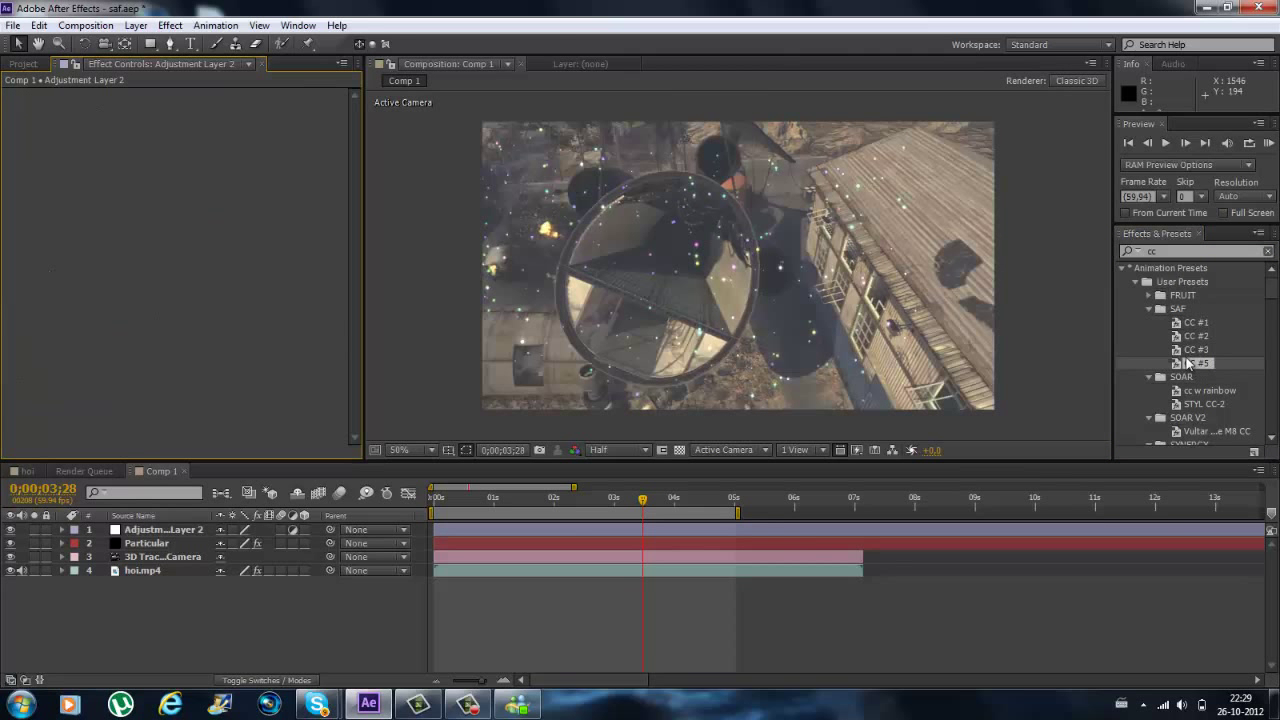
pyautogui.click(1196, 336)
pyautogui.moveTo(1196, 336); pyautogui.dragTo(1035, 529)
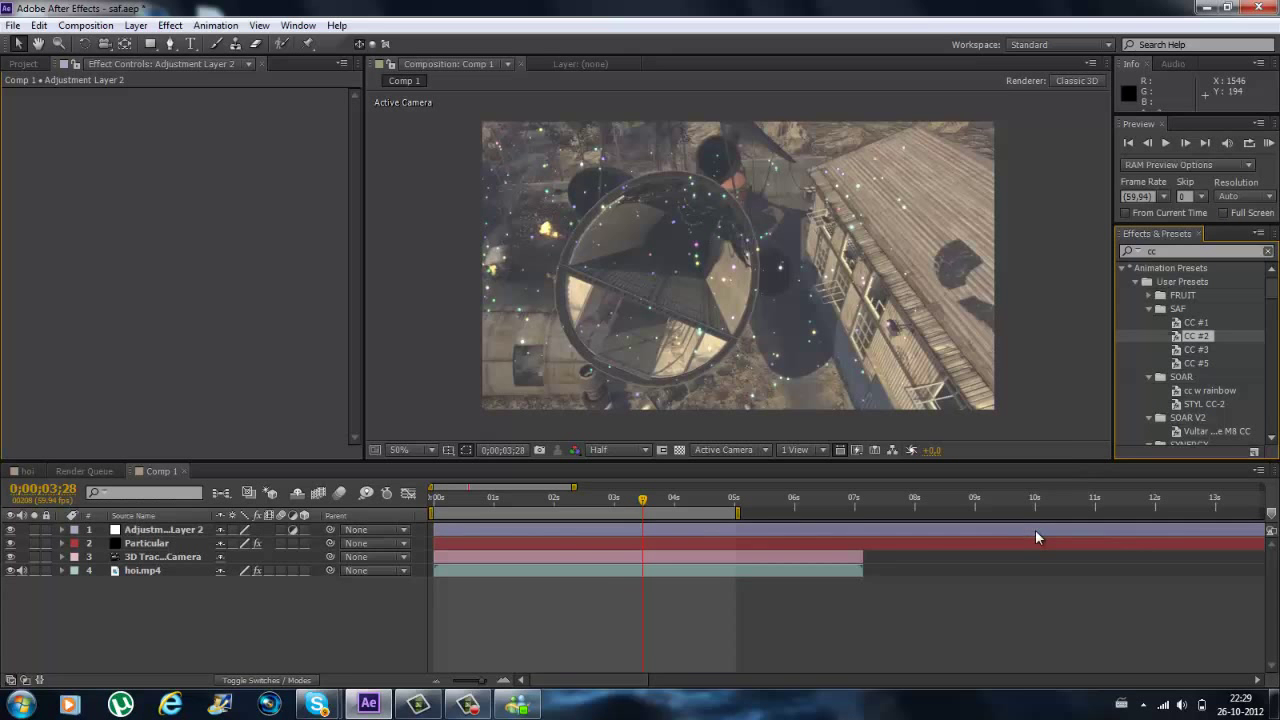
pyautogui.press('space')
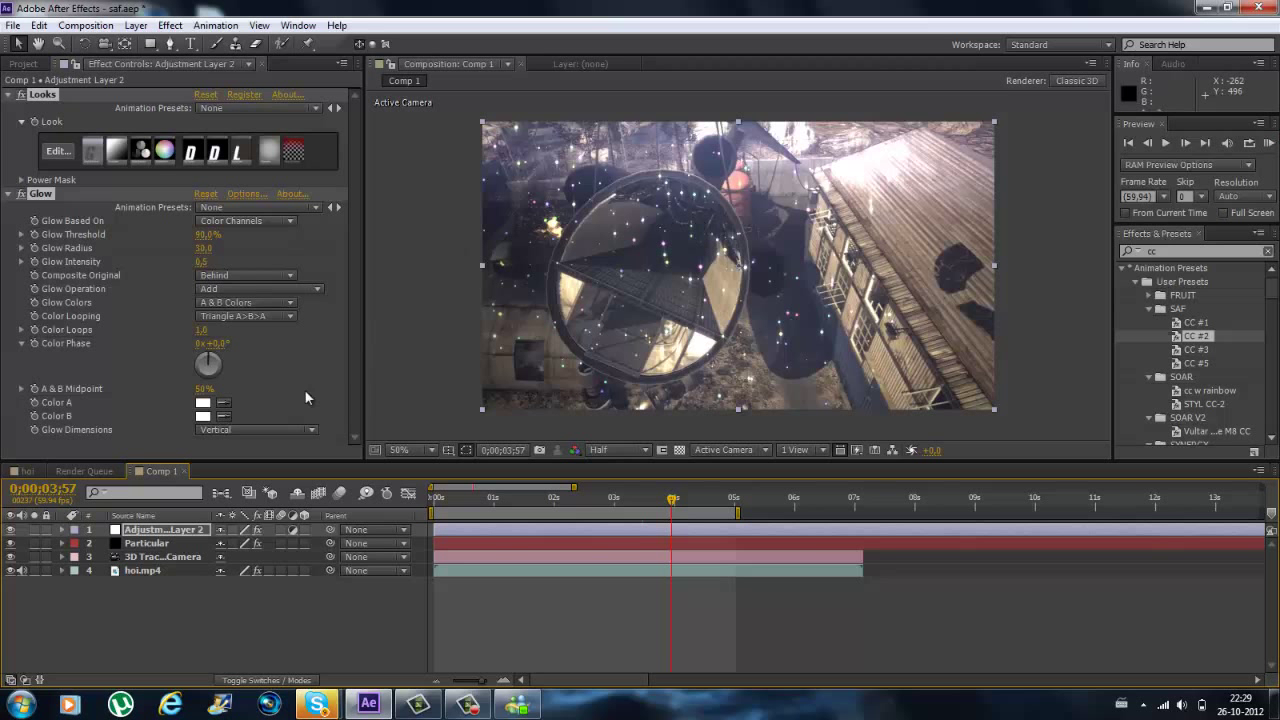
# Select the Particular layer and play a RAM preview of the graded clip, then stop it
pyautogui.click(160, 543)
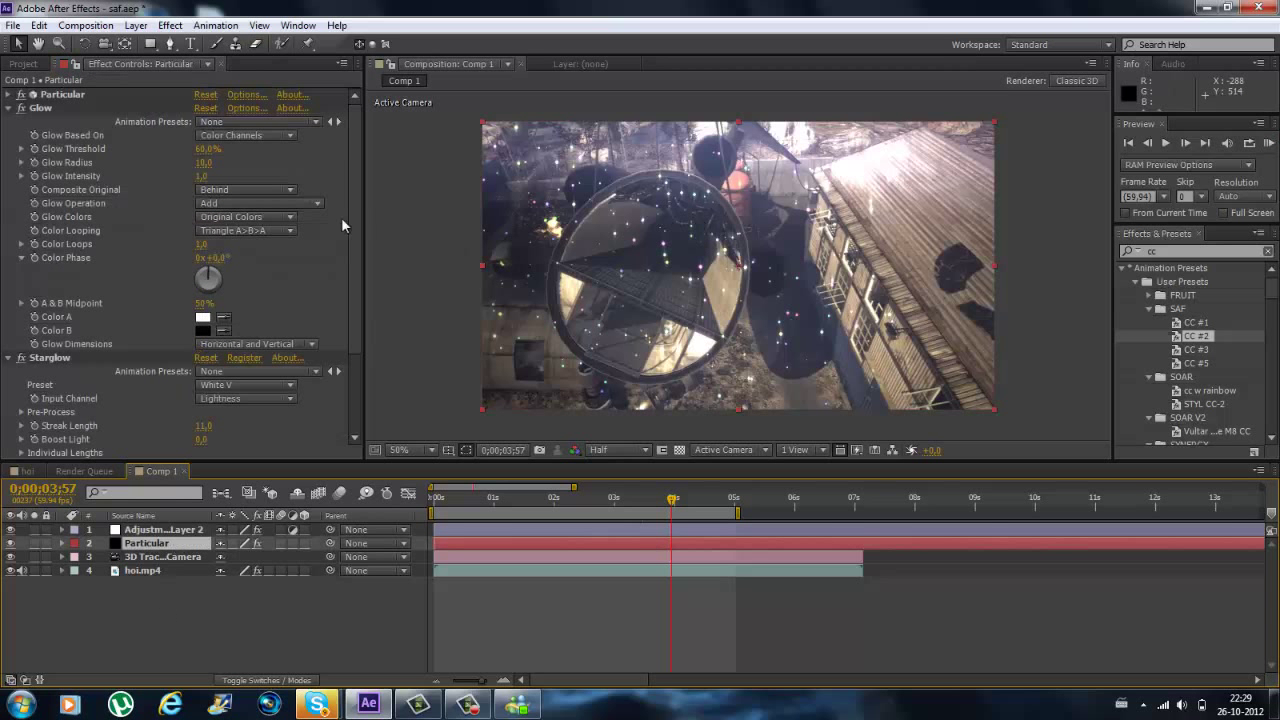
pyautogui.click(1268, 143)
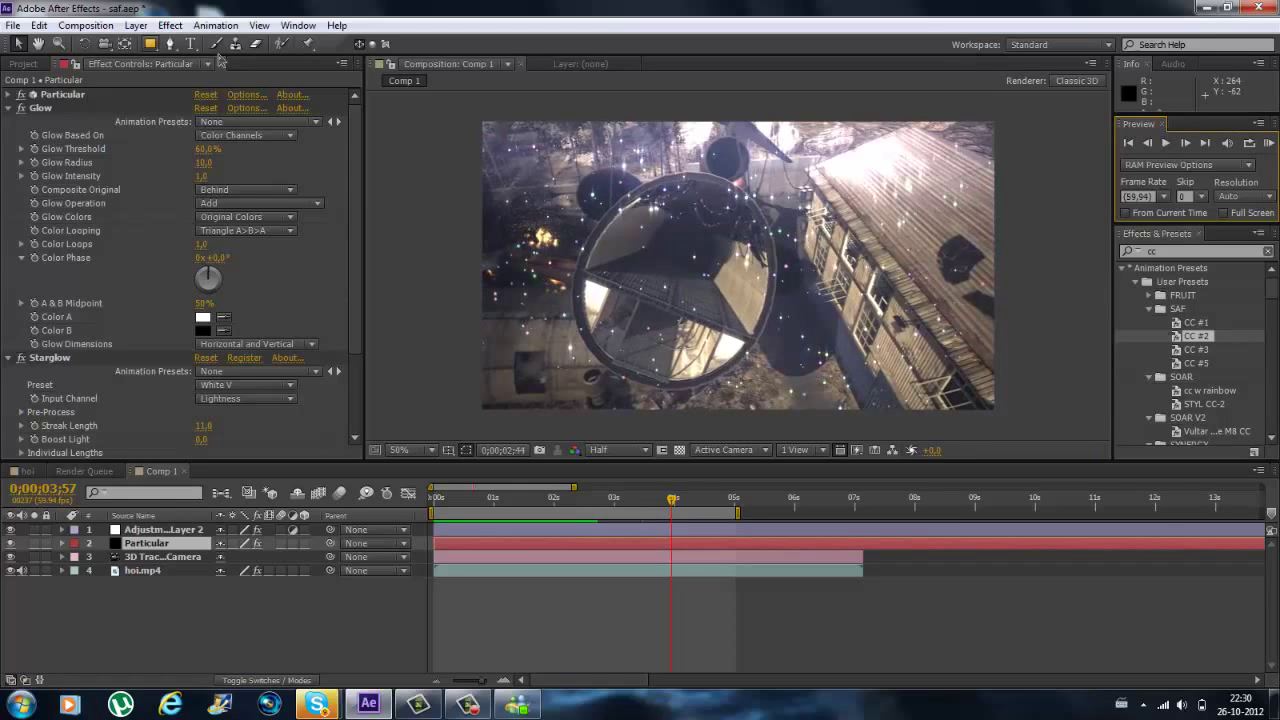
pyautogui.click(1268, 143)
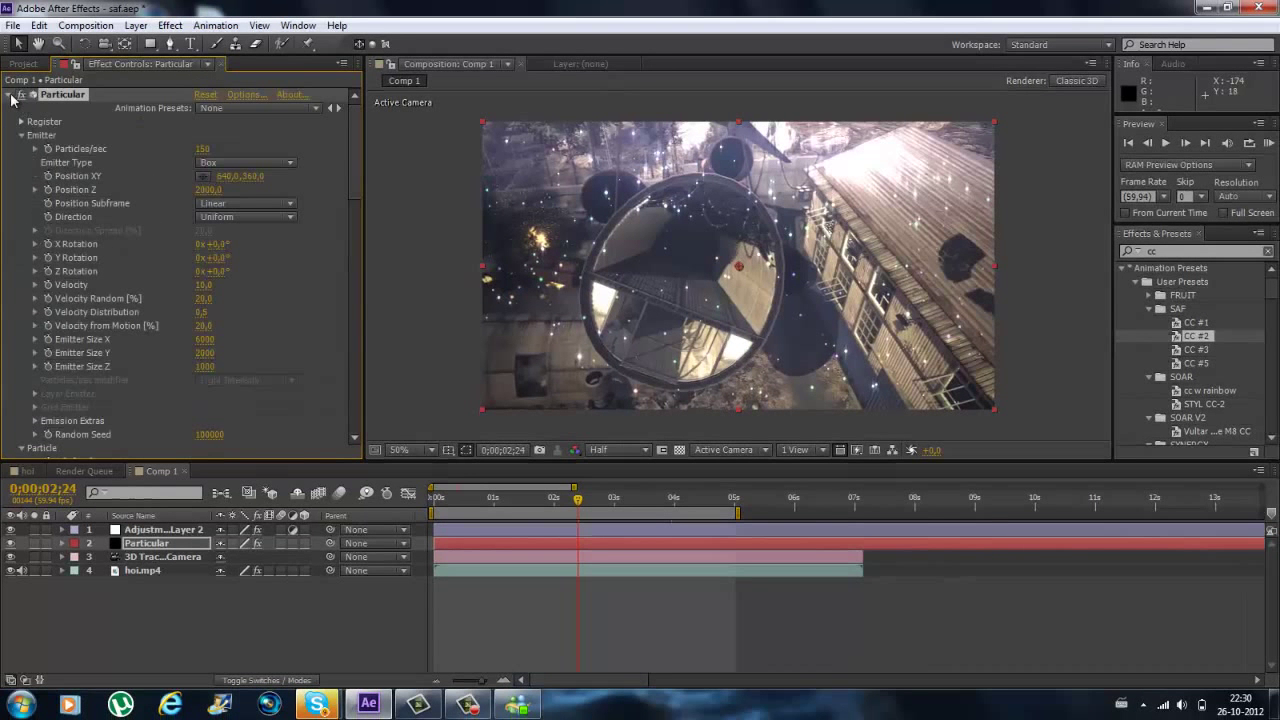
# Twirl closed the Particular, Glow and Starglow effect headings
pyautogui.click(8, 94)
pyautogui.click(8, 107)
pyautogui.click(8, 121)
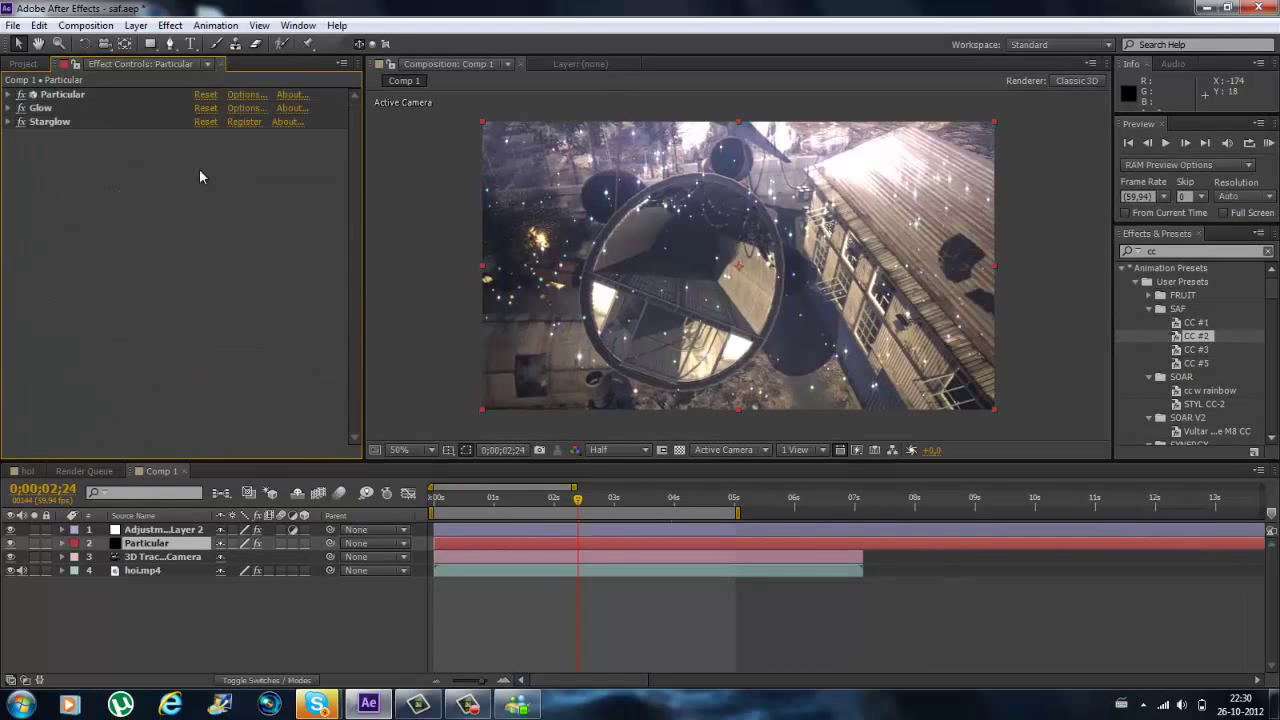
# Click through the adjustment, Particular, 3D Tracker Camera and hoi.mp4 layers to review their effects
pyautogui.click(155, 529)
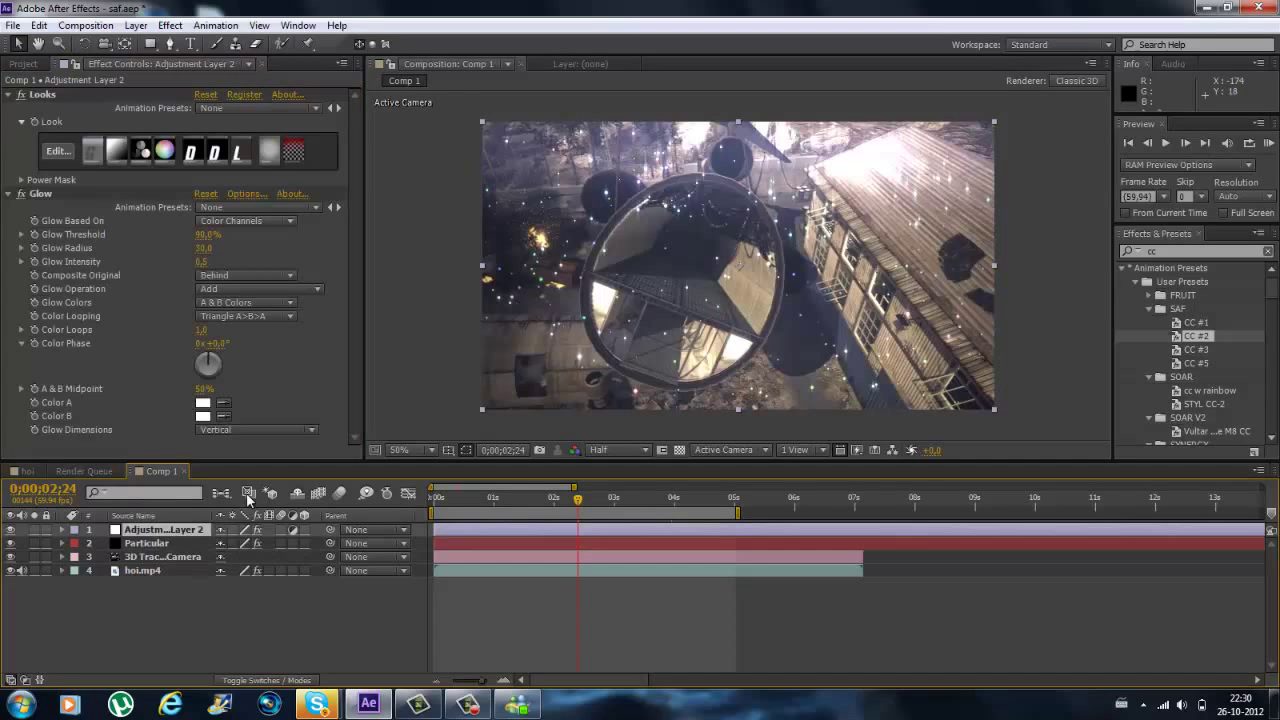
pyautogui.click(139, 546)
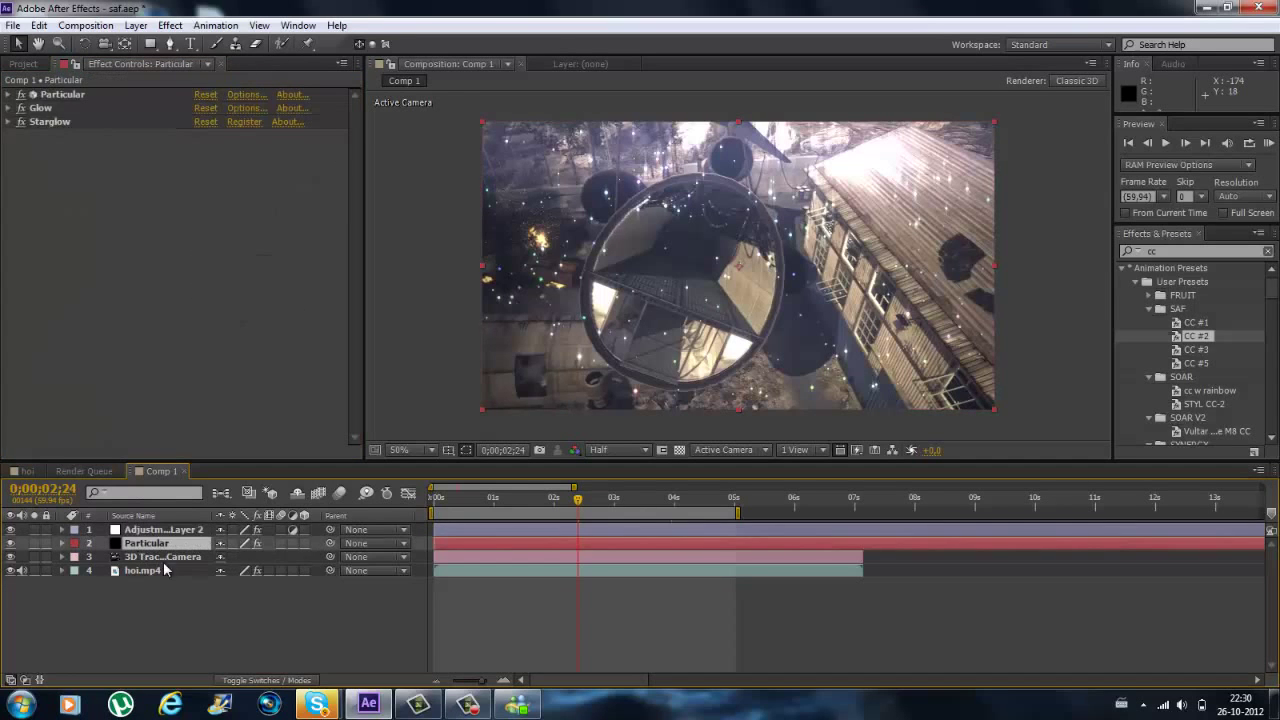
pyautogui.click(137, 557)
pyautogui.click(143, 570)
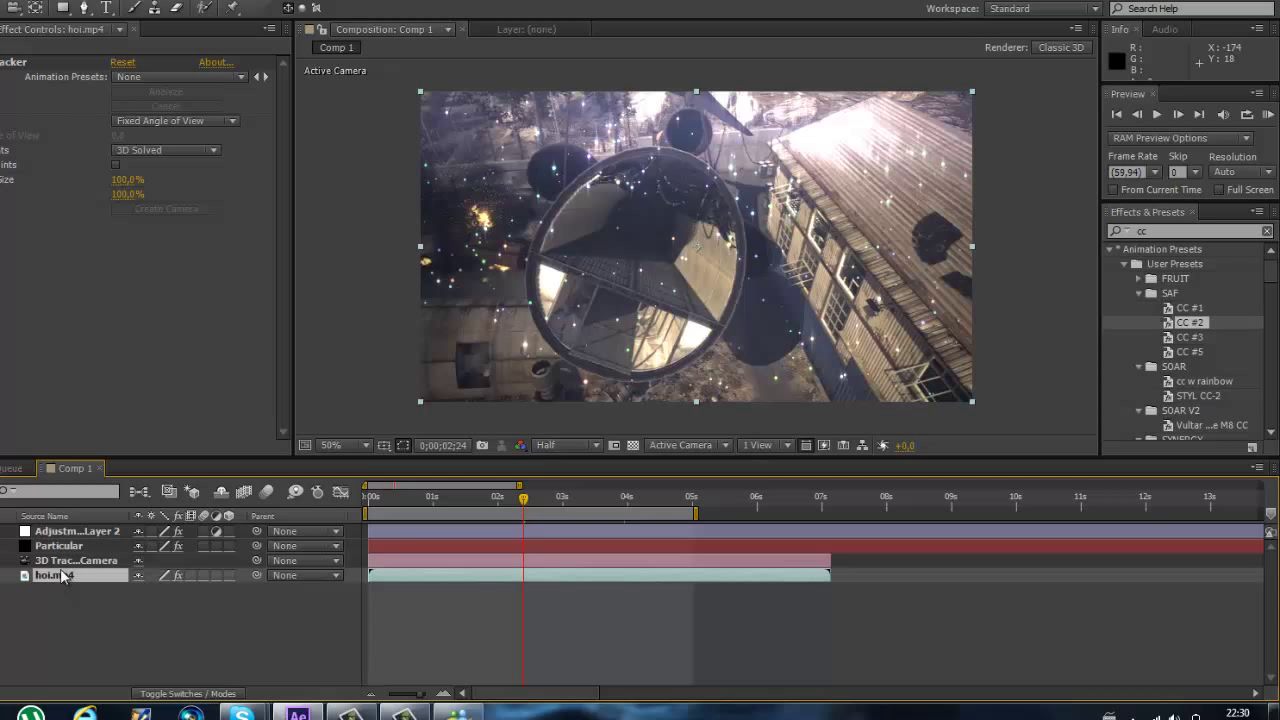
pyautogui.click(62, 560)
pyautogui.click(70, 545)
pyautogui.click(72, 531)
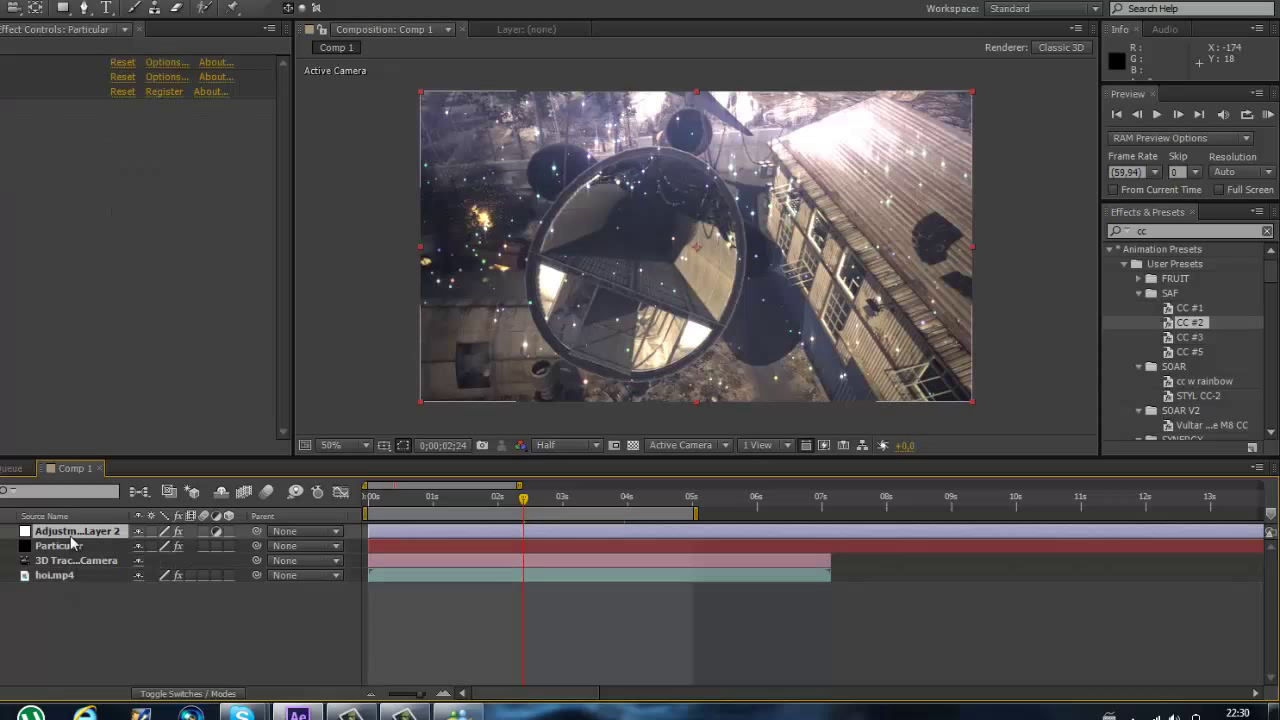
pyautogui.click(62, 546)
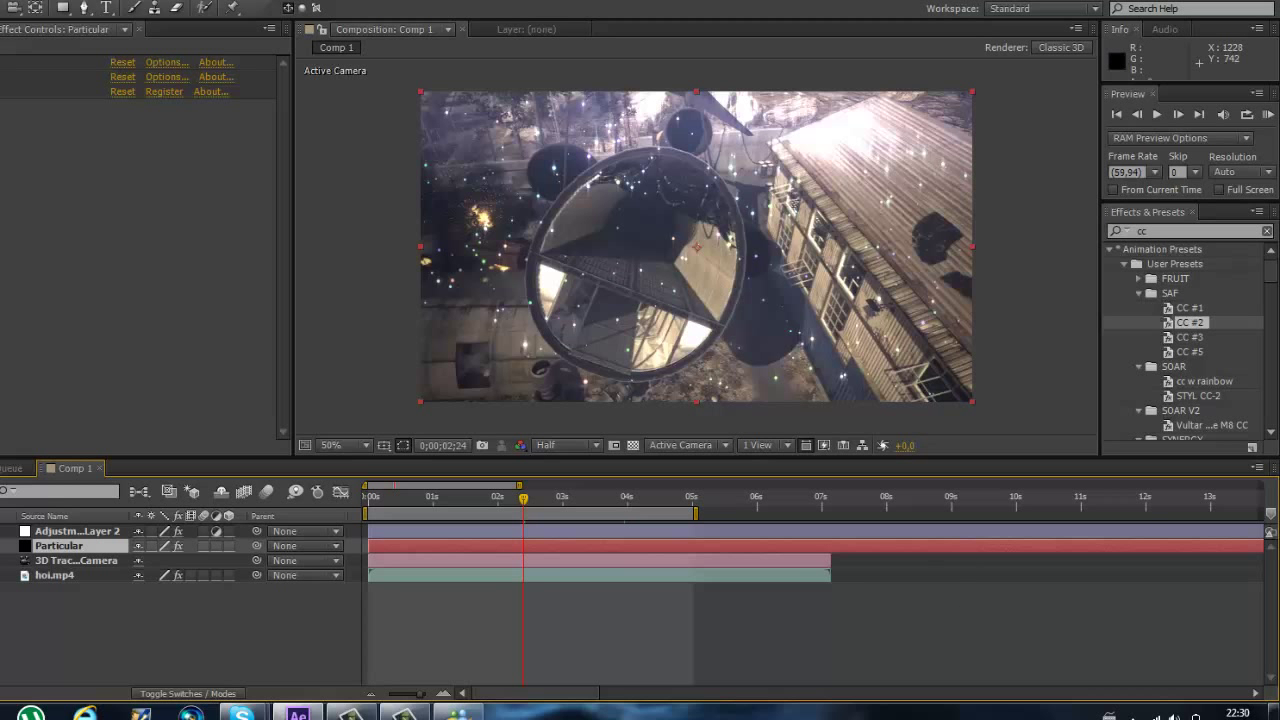
pyautogui.click(405, 713)
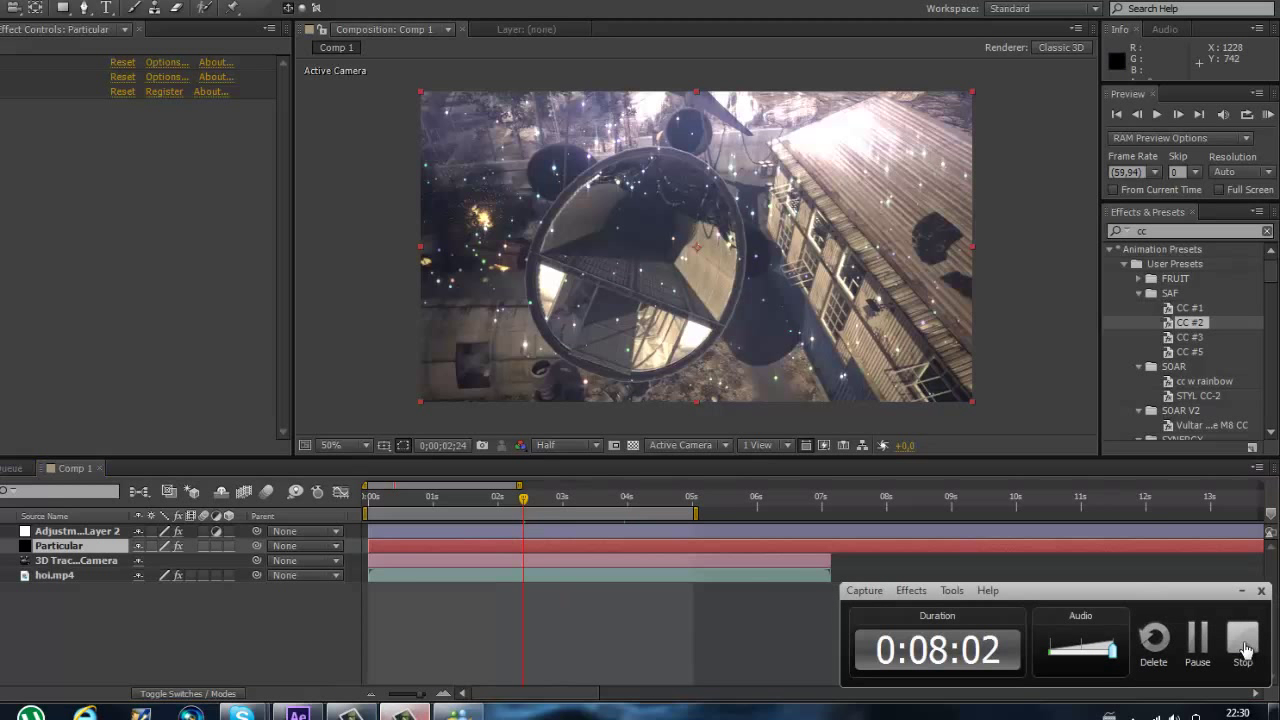